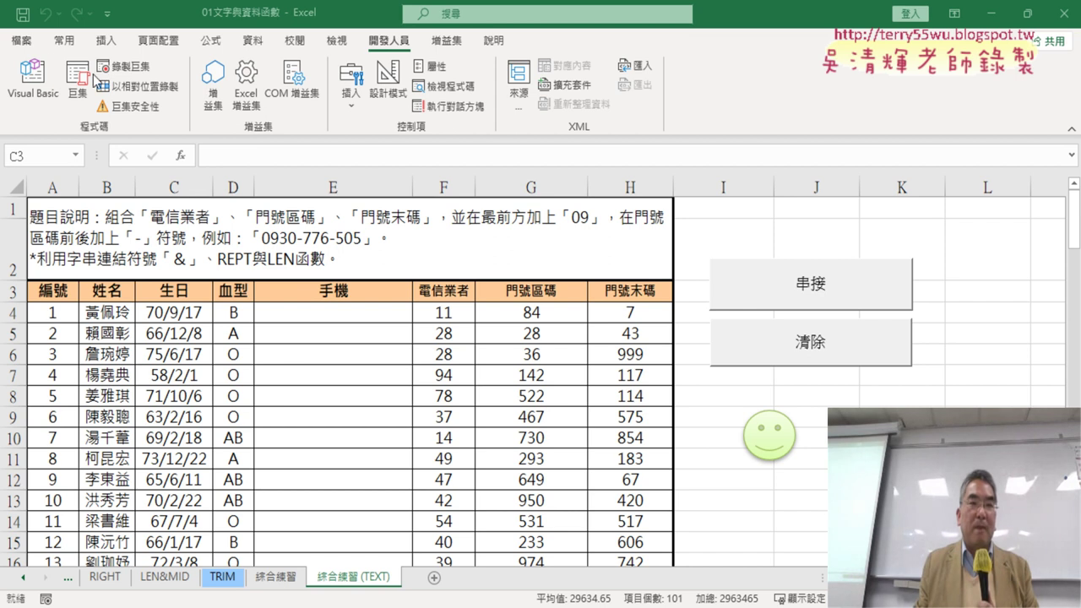
# Step: Open the Save As file dialog for the workbook from the File page
pyautogui.click(28, 44)
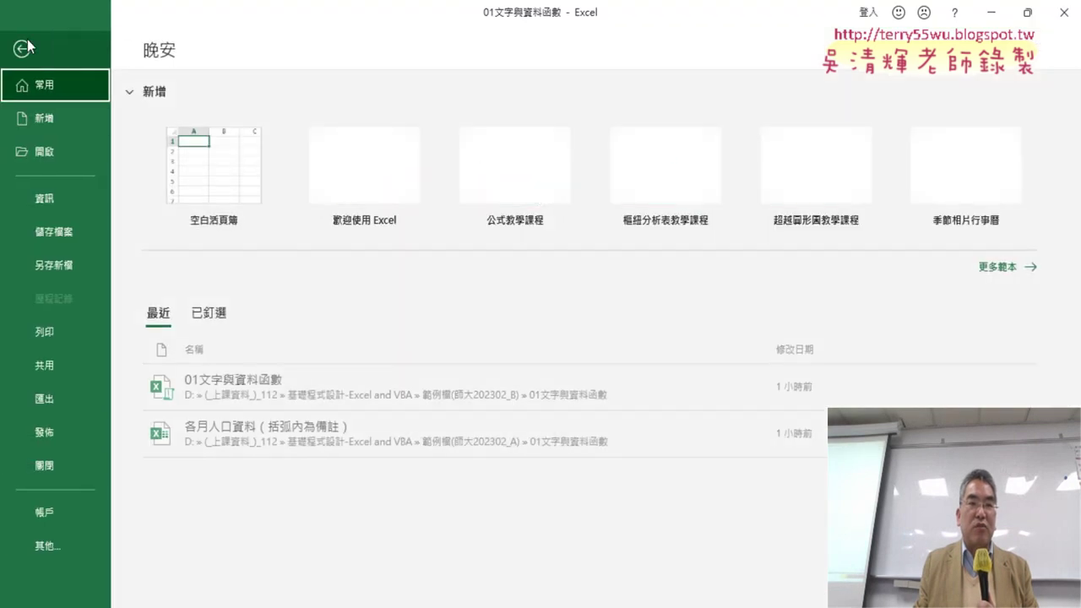
pyautogui.click(59, 269)
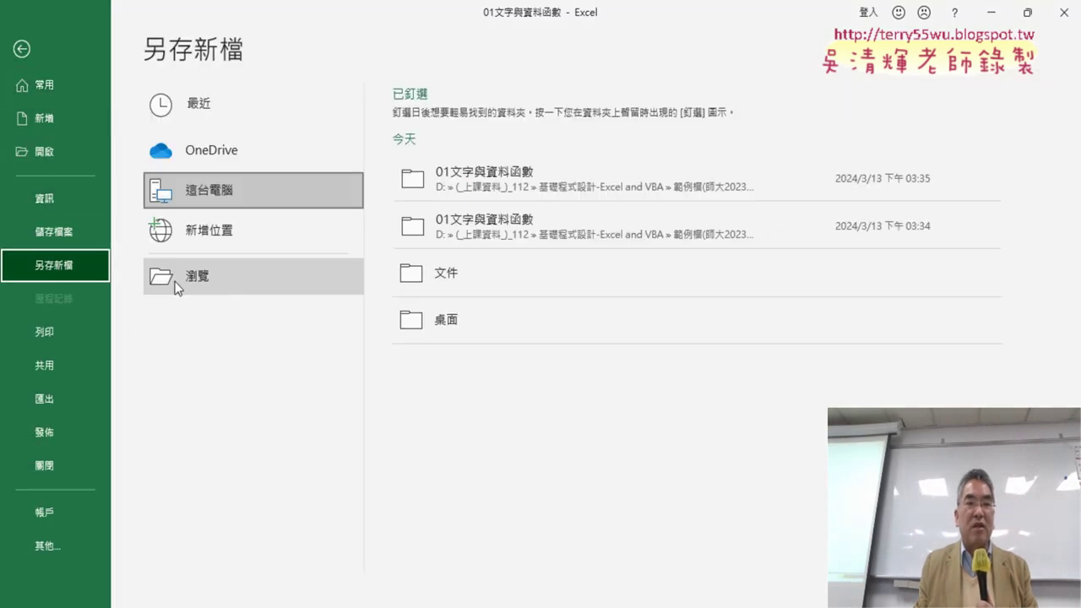
pyautogui.click(220, 288)
pyautogui.click(473, 397)
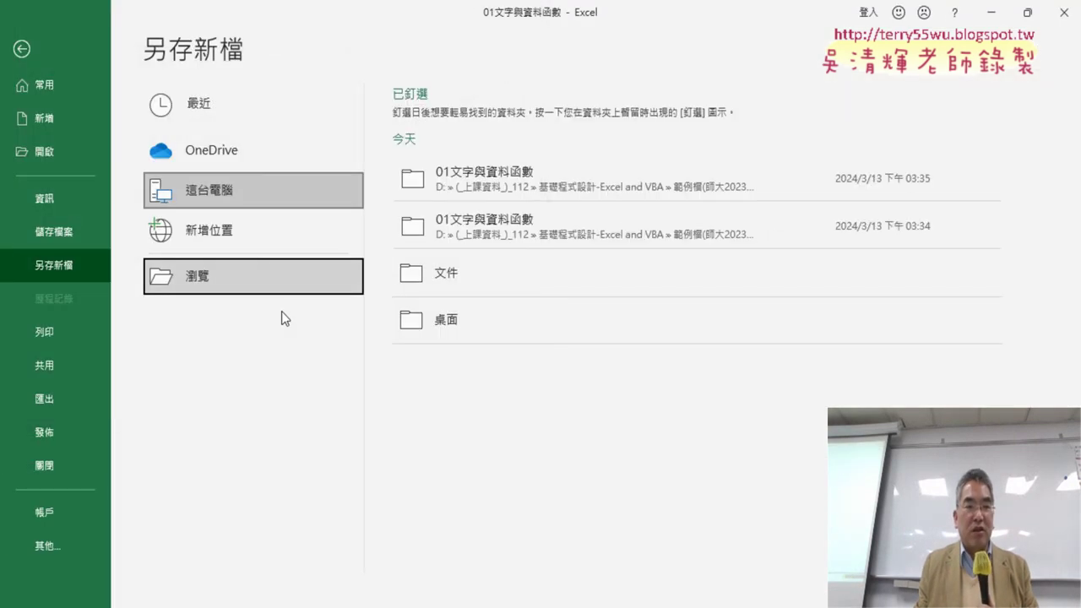
pyautogui.click(228, 289)
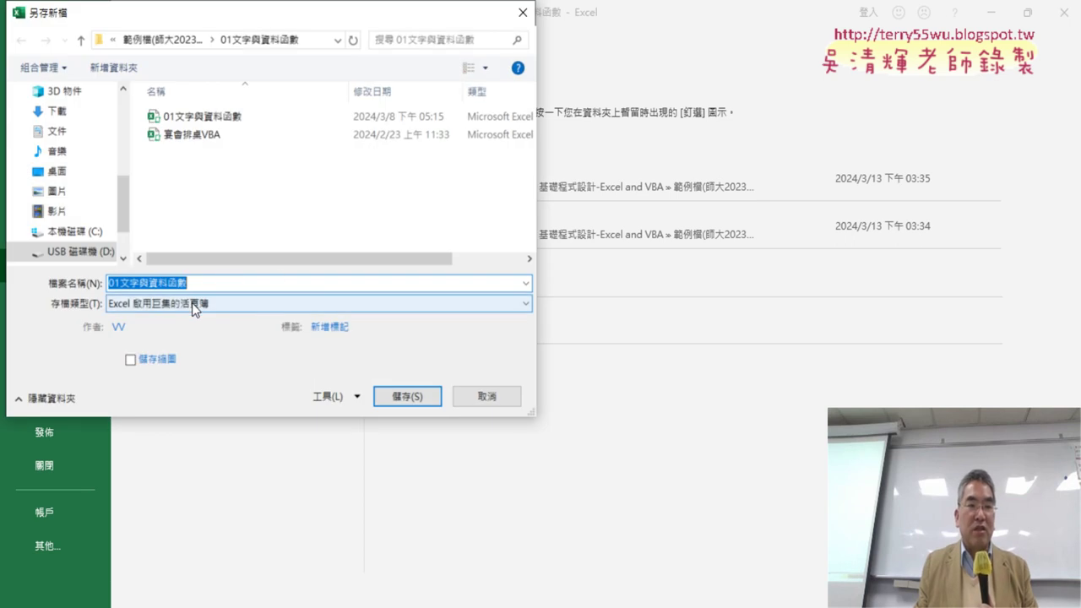
# Step: Point out the plain Excel Workbook entry in the Save as type list with annotations
pyautogui.click(191, 304)
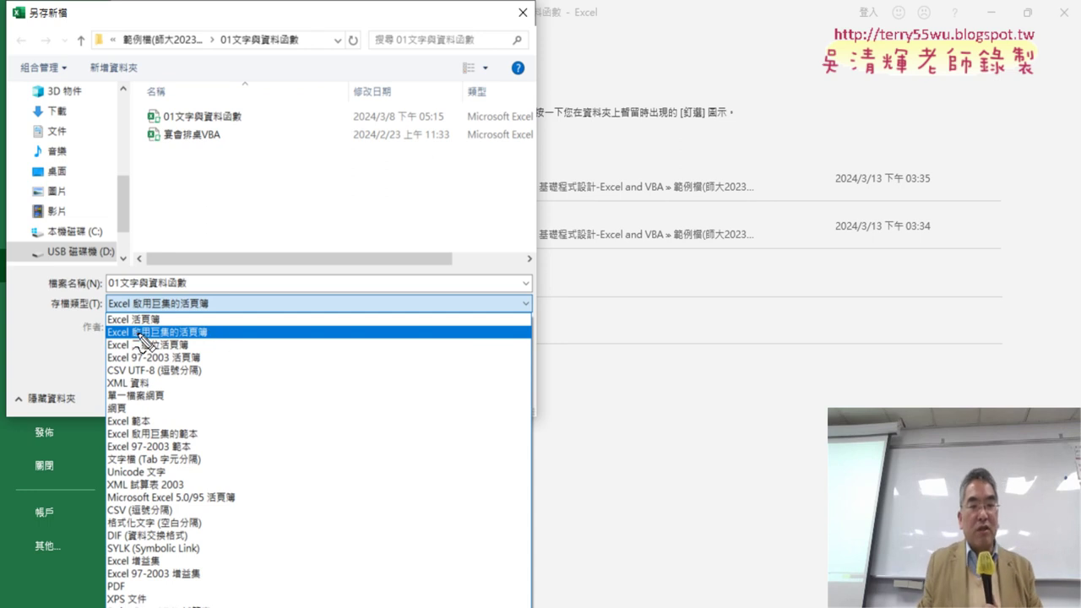
pyautogui.moveTo(148, 330)
pyautogui.mouseDown()
pyautogui.moveTo(157, 321)
pyautogui.moveTo(194, 356)
pyautogui.mouseUp()
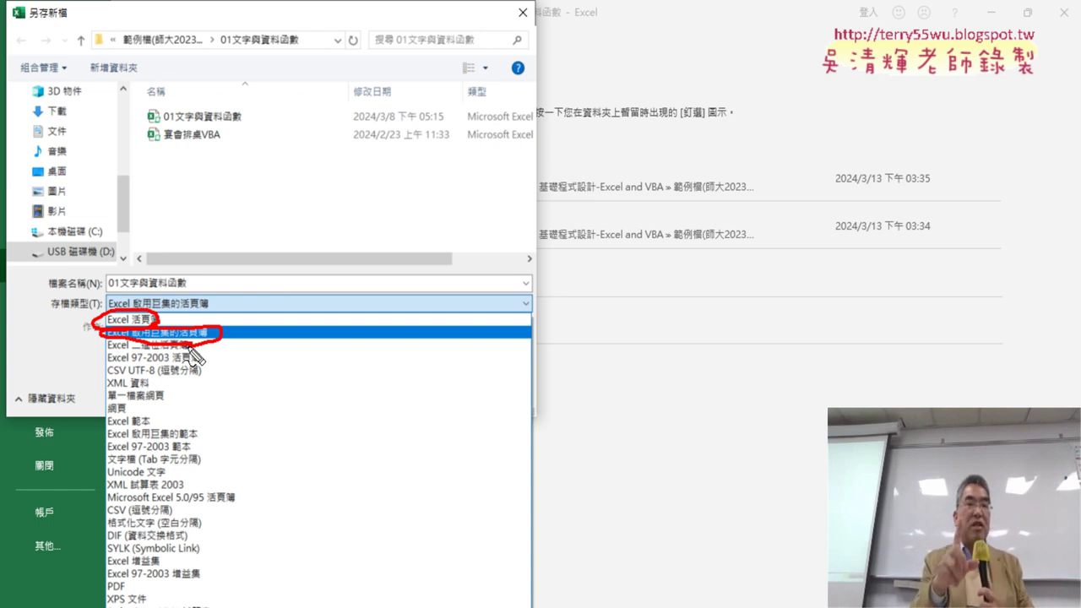
pyautogui.moveTo(278, 293)
pyautogui.mouseDown()
pyautogui.moveTo(218, 332)
pyautogui.moveTo(253, 332)
pyautogui.mouseUp()
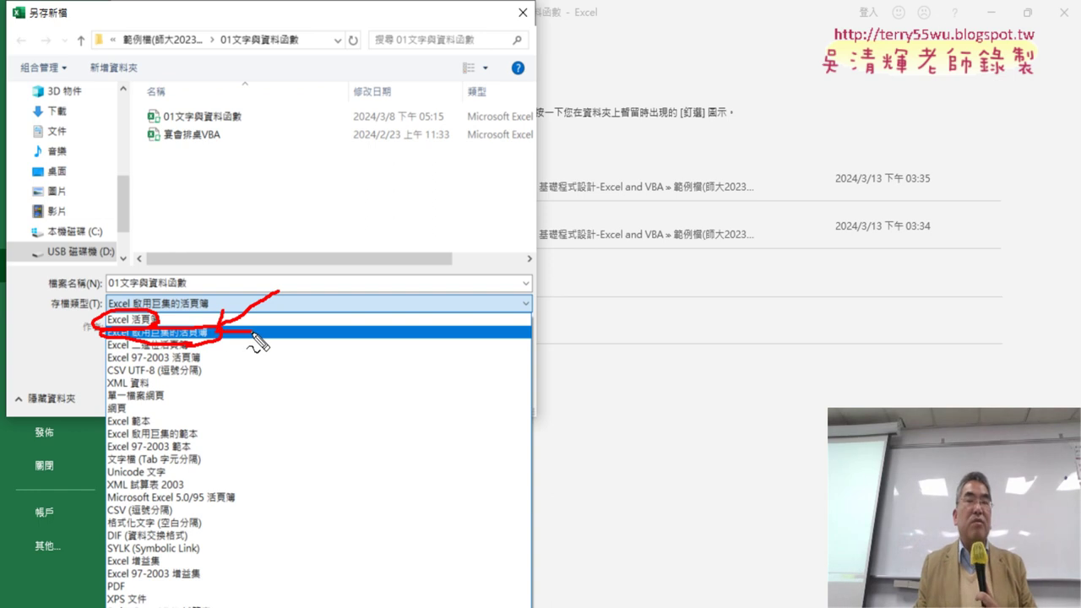
pyautogui.moveTo(205, 287)
pyautogui.mouseDown()
pyautogui.moveTo(135, 310)
pyautogui.moveTo(176, 316)
pyautogui.mouseUp()
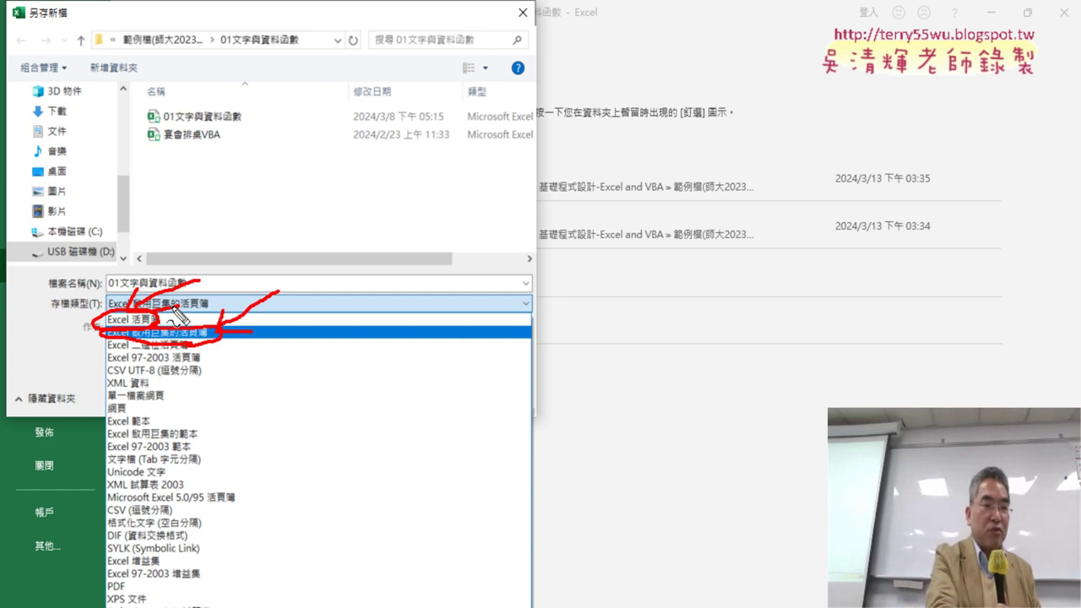
pyautogui.press('Escape')
# Step: Save as Excel Macro-Enabled Workbook, replacing the existing 01文字與資料函數.xlsm
pyautogui.click(172, 306)
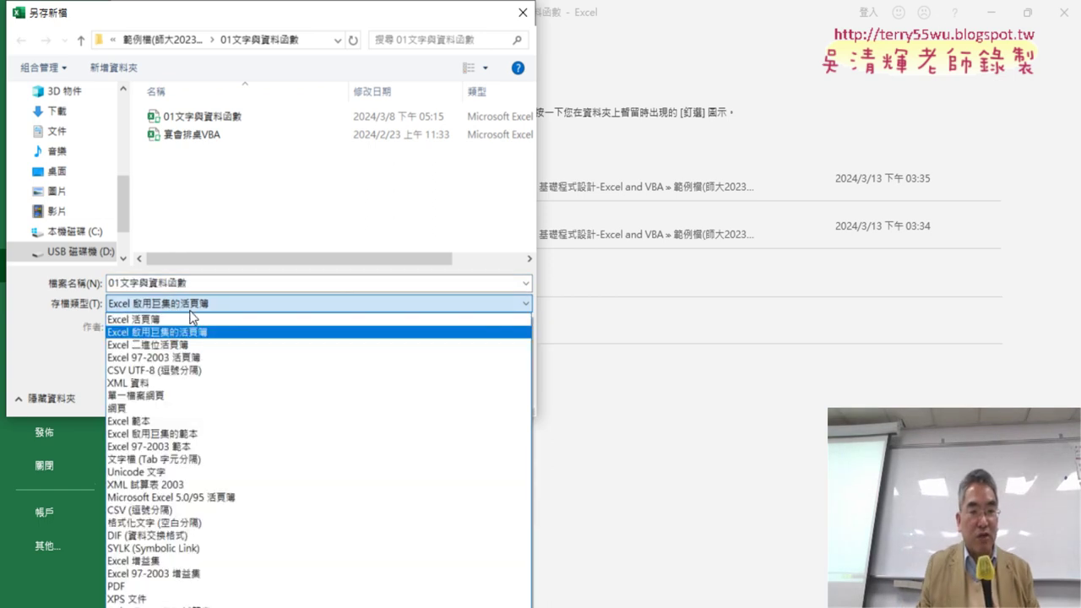
pyautogui.click(197, 335)
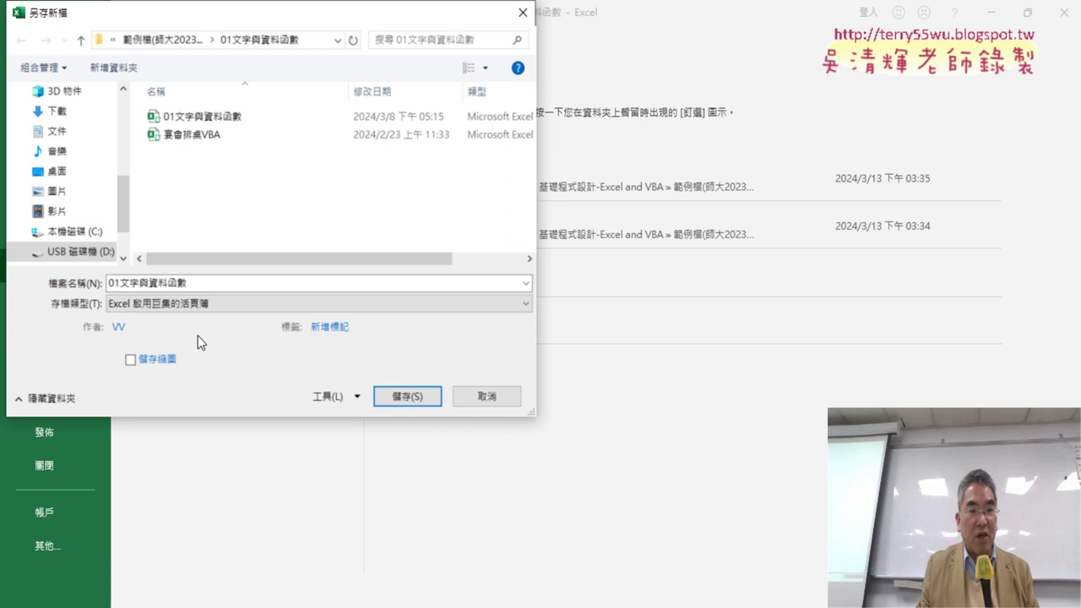
pyautogui.click(402, 398)
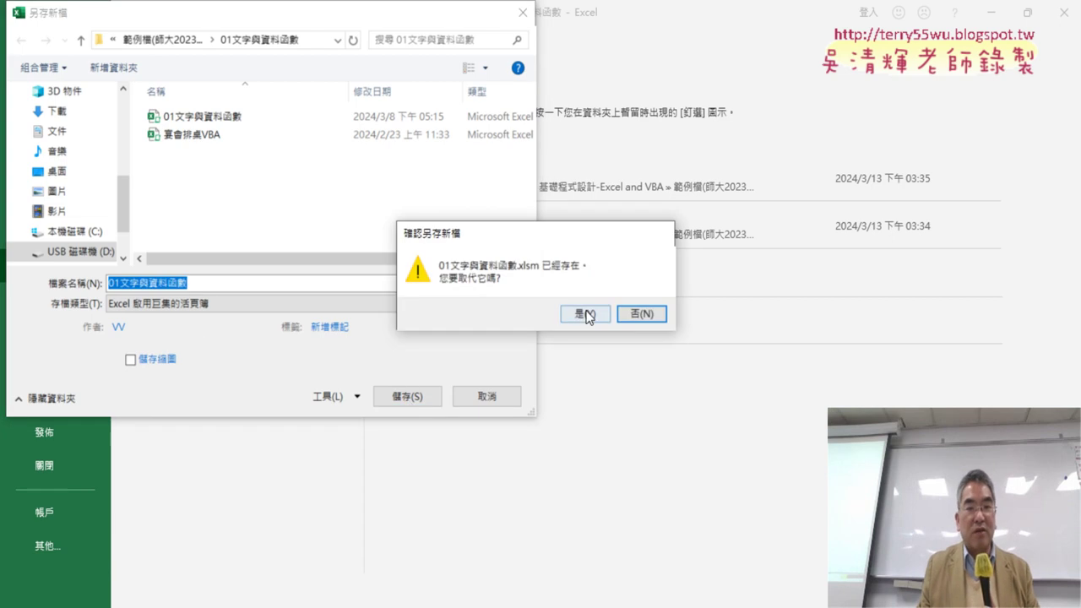
pyautogui.click(589, 317)
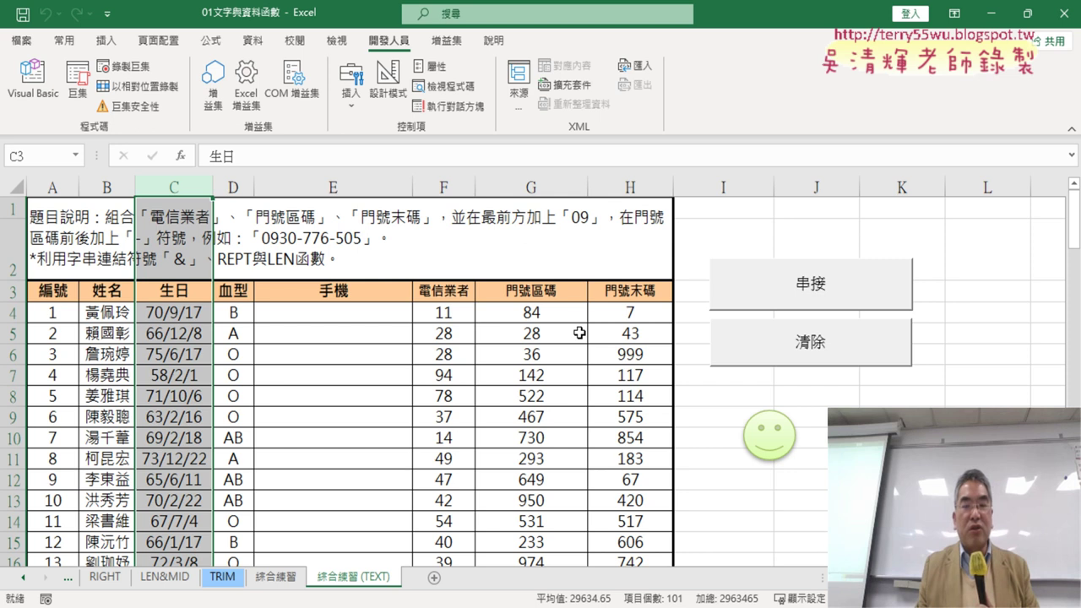
# Step: Show the Insert commands, then select the 生日 column C and column I
pyautogui.click(179, 293)
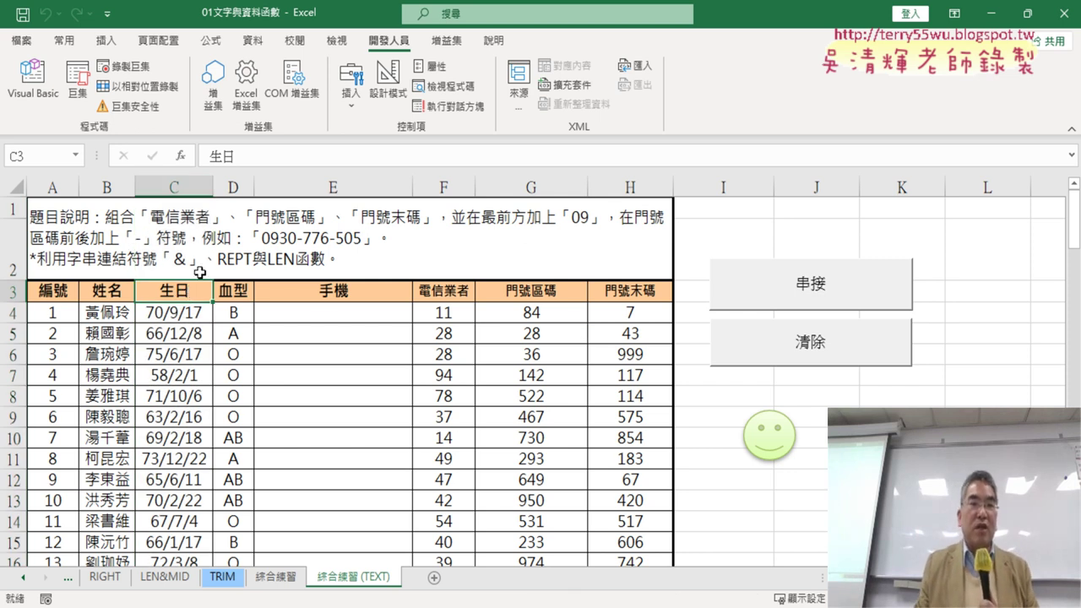
pyautogui.click(106, 41)
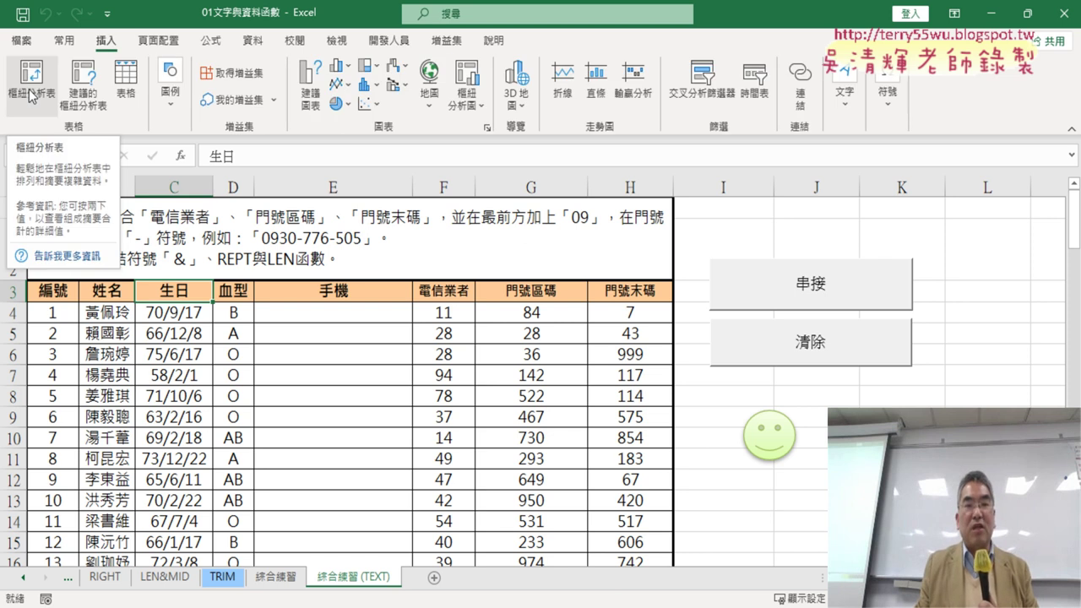
pyautogui.click(179, 189)
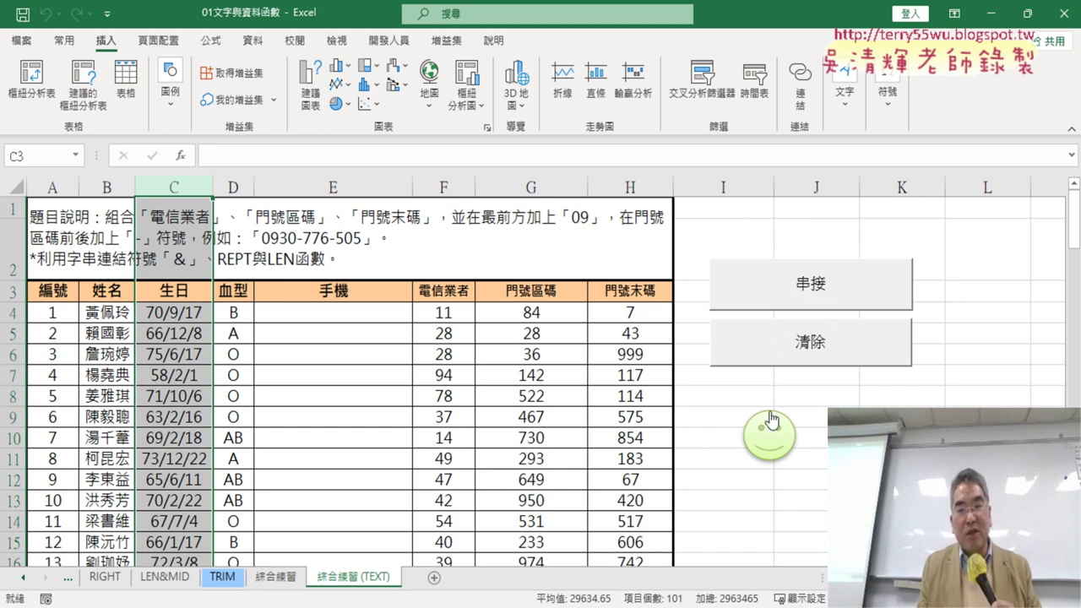
pyautogui.click(711, 181)
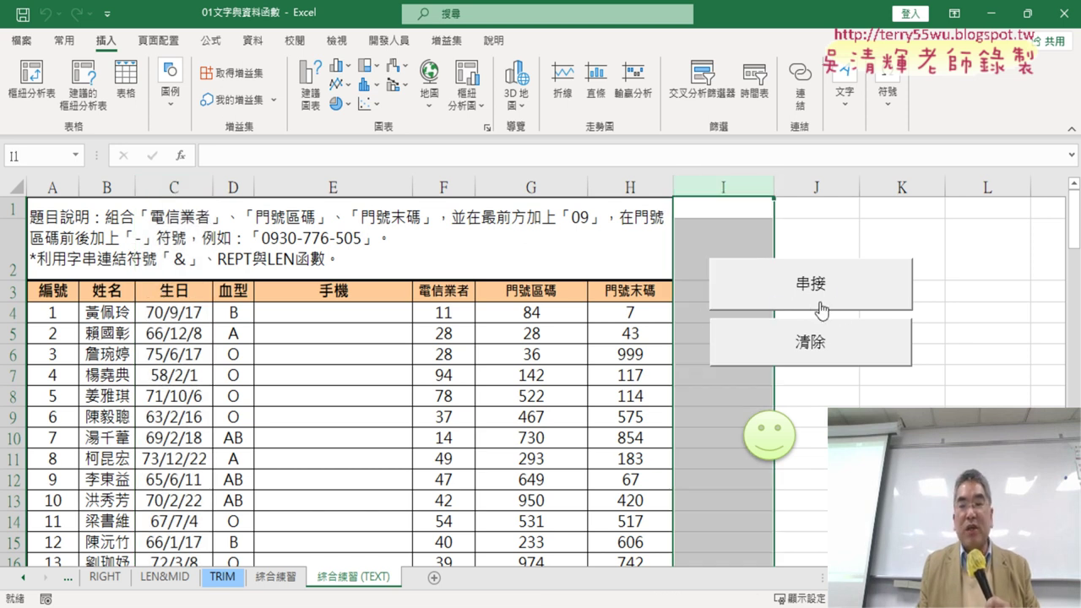
pyautogui.click(944, 350)
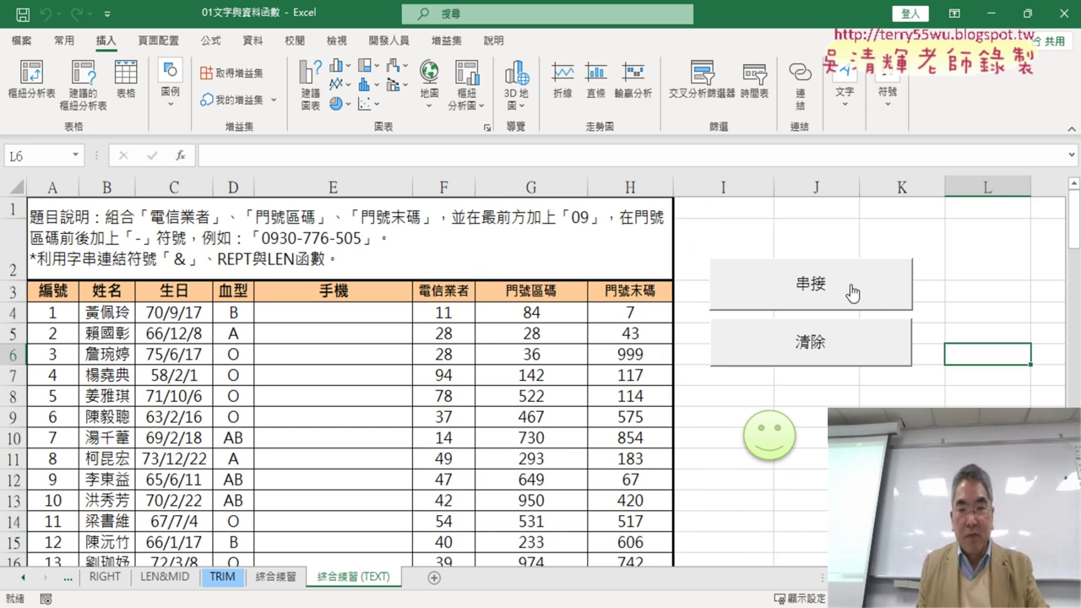
# Step: Try shifting the buttons and shapes right, then run 串接 to fill the 手機 numbers
pyautogui.keyDown('ctrl'); pyautogui.click(852, 292); pyautogui.keyUp('ctrl')
pyautogui.keyDown('ctrl'); pyautogui.click(842, 339); pyautogui.keyUp('ctrl')
pyautogui.keyDown('ctrl'); pyautogui.click(781, 439); pyautogui.keyUp('ctrl')
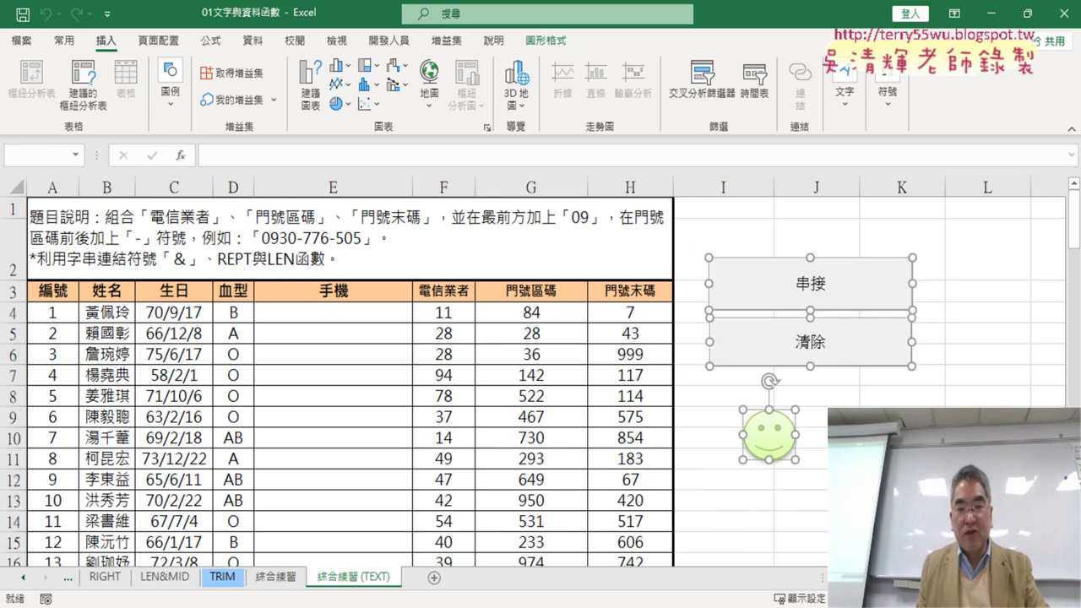
pyautogui.keyDown('ctrl'); pyautogui.click(849, 435); pyautogui.keyUp('ctrl')
pyautogui.moveTo(847, 289); pyautogui.dragTo(911, 295)
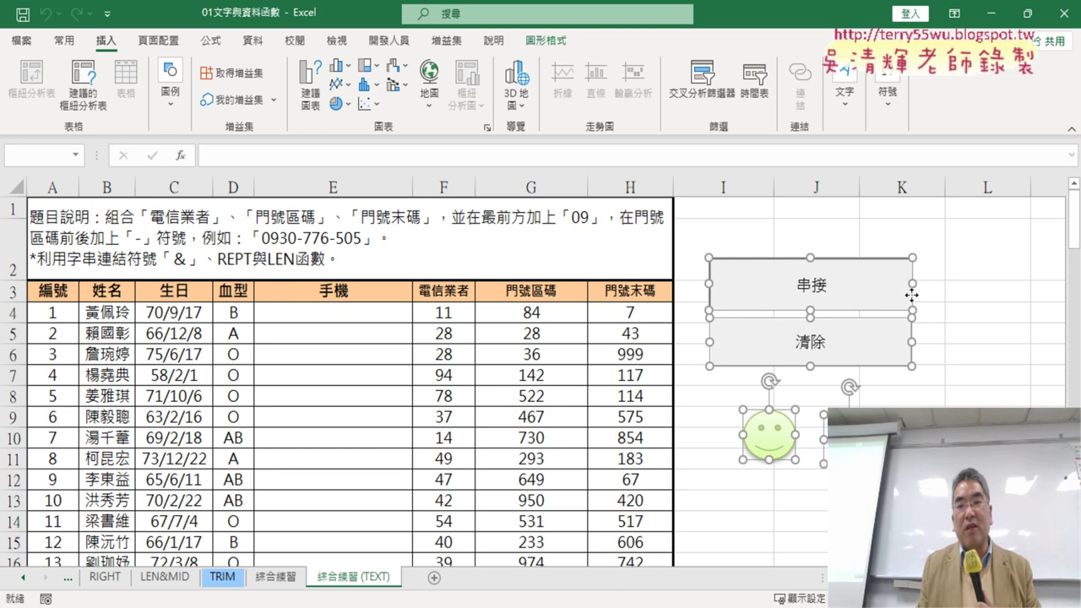
pyautogui.click(947, 309)
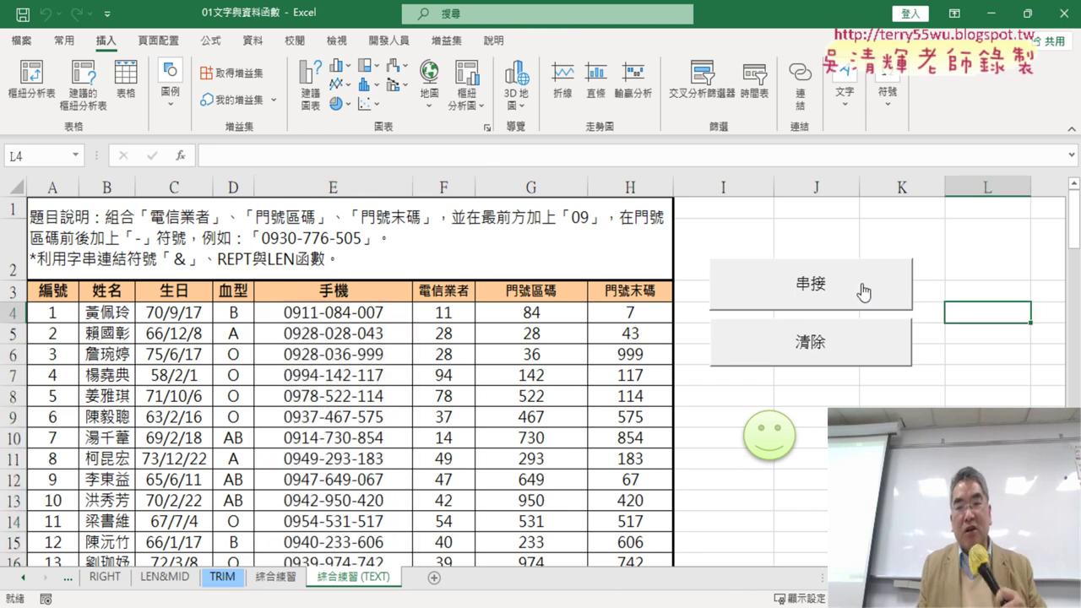
# Step: Move the 串接 and 清除 buttons further right
pyautogui.keyDown('ctrl'); pyautogui.click(830, 283); pyautogui.keyUp('ctrl')
pyautogui.keyDown('ctrl'); pyautogui.click(828, 342); pyautogui.keyUp('ctrl')
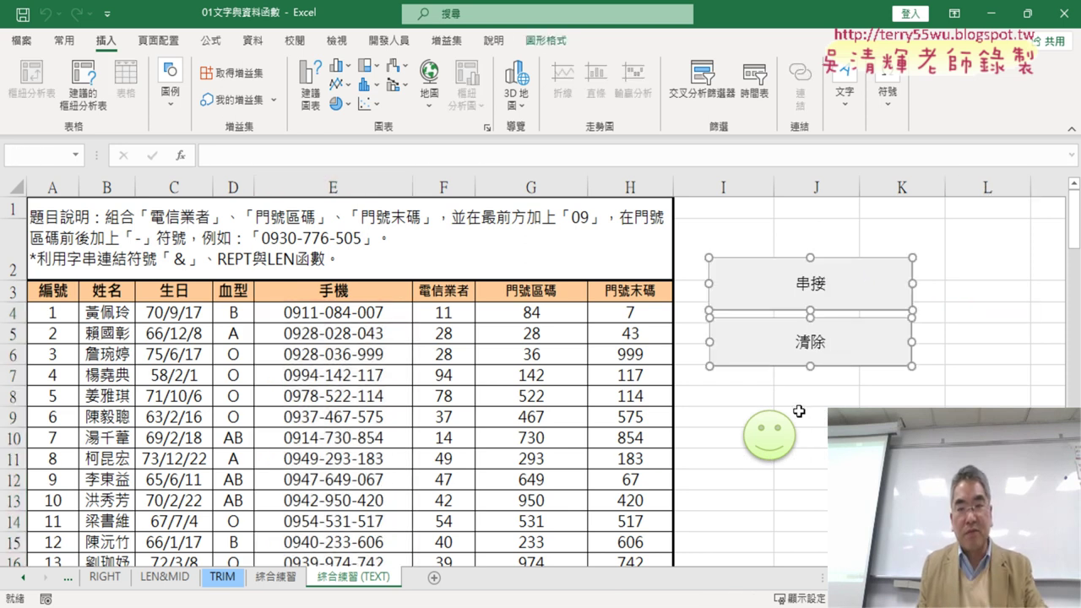
pyautogui.moveTo(867, 338); pyautogui.dragTo(942, 334)
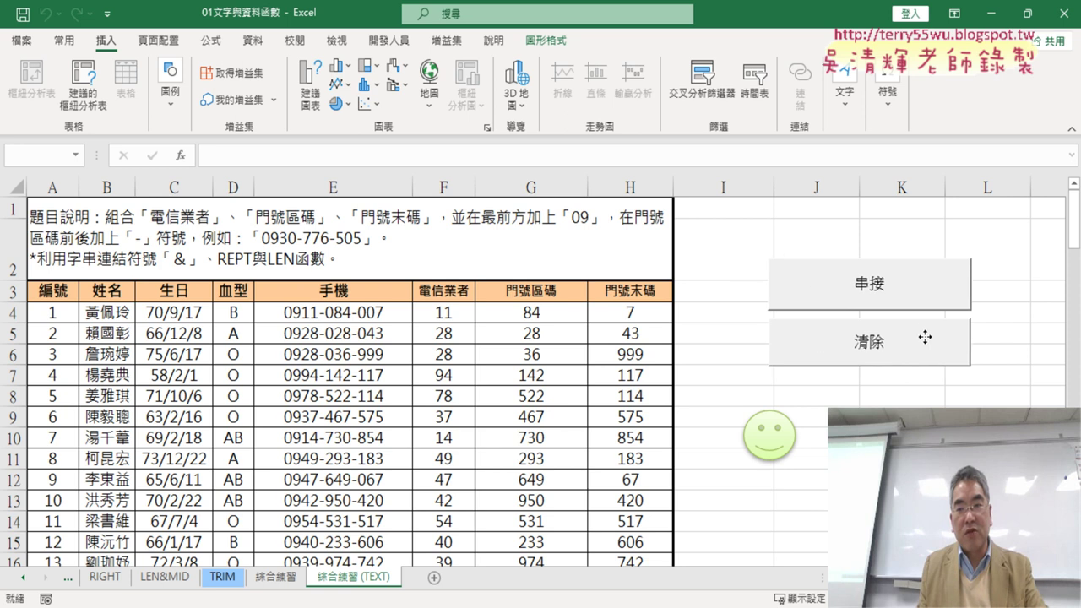
pyautogui.click(901, 437)
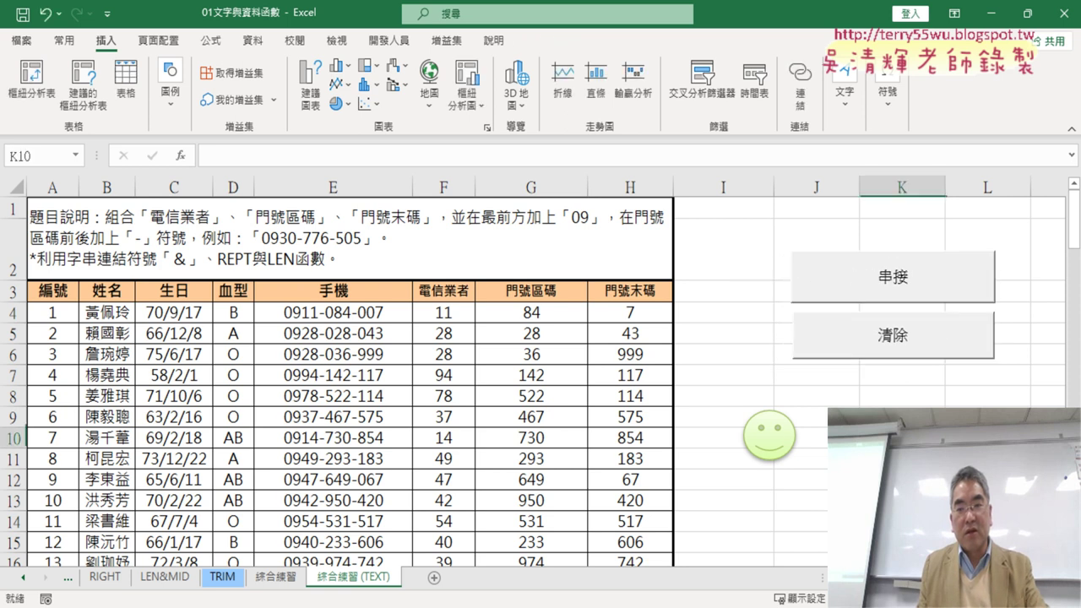
pyautogui.click(773, 446)
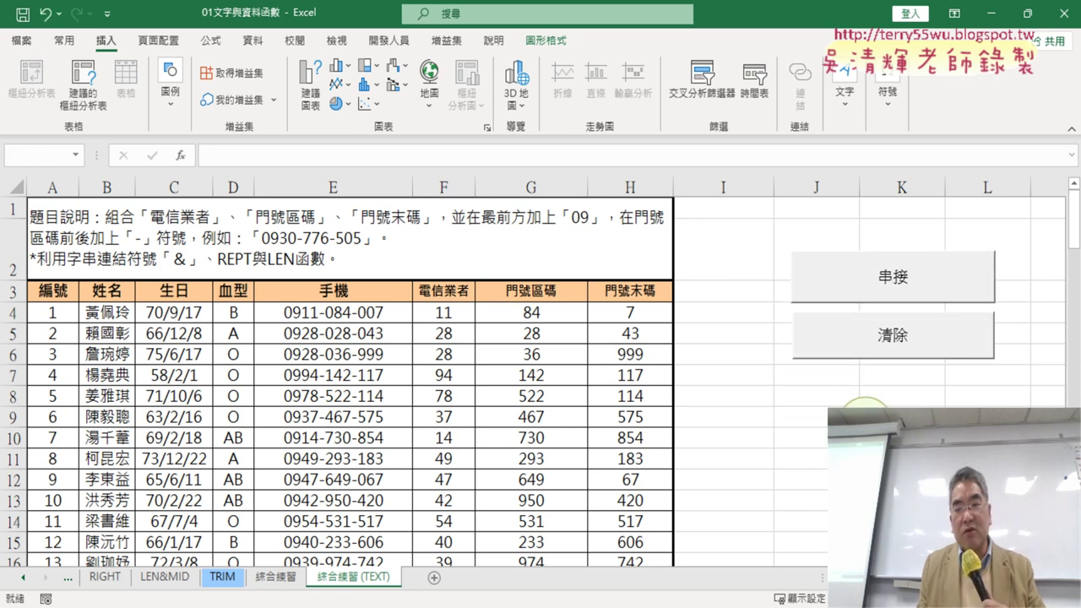
pyautogui.click(987, 458)
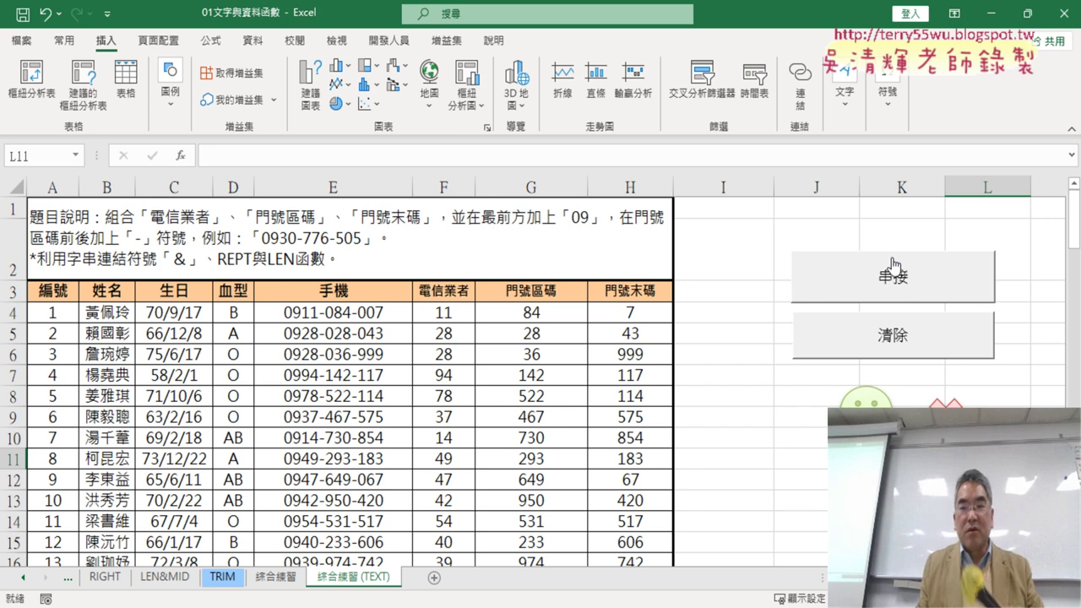
# Step: Nudge both buttons plus the smiley and heart shapes slightly right together
pyautogui.keyDown('ctrl'); pyautogui.click(874, 282); pyautogui.keyUp('ctrl')
pyautogui.keyDown('ctrl'); pyautogui.click(877, 332); pyautogui.keyUp('ctrl')
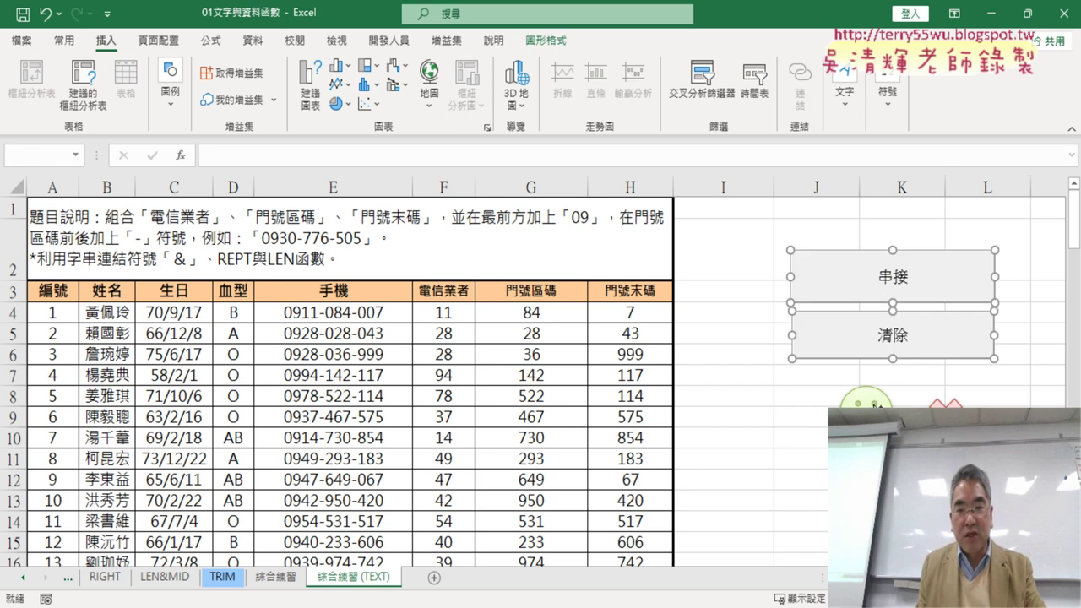
pyautogui.keyDown('ctrl'); pyautogui.click(875, 404); pyautogui.keyUp('ctrl')
pyautogui.keyDown('ctrl'); pyautogui.click(945, 404); pyautogui.keyUp('ctrl')
pyautogui.moveTo(892, 279); pyautogui.dragTo(900, 281)
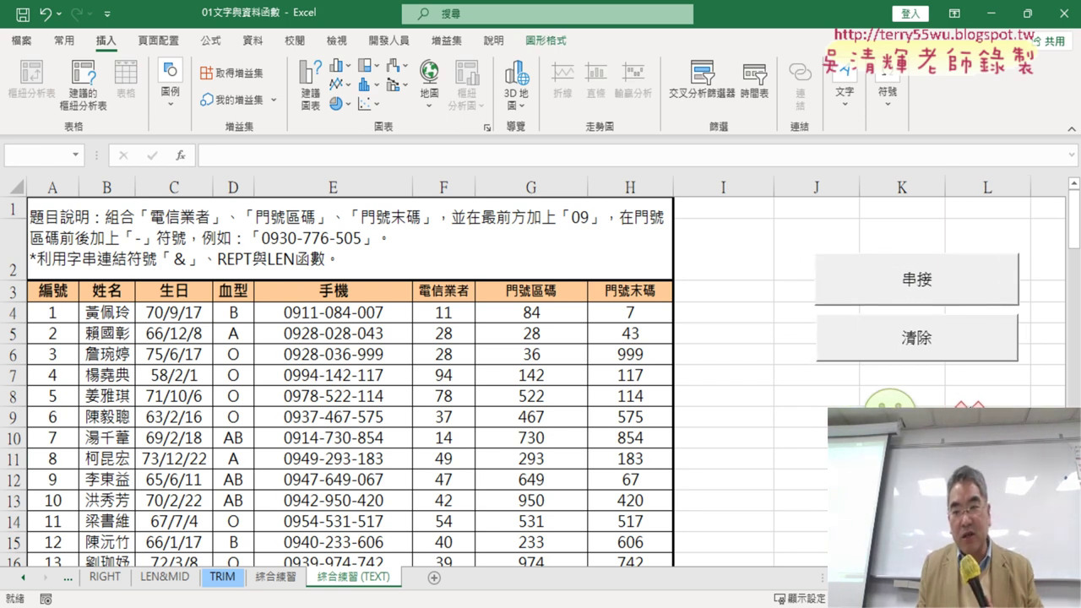
pyautogui.click(902, 479)
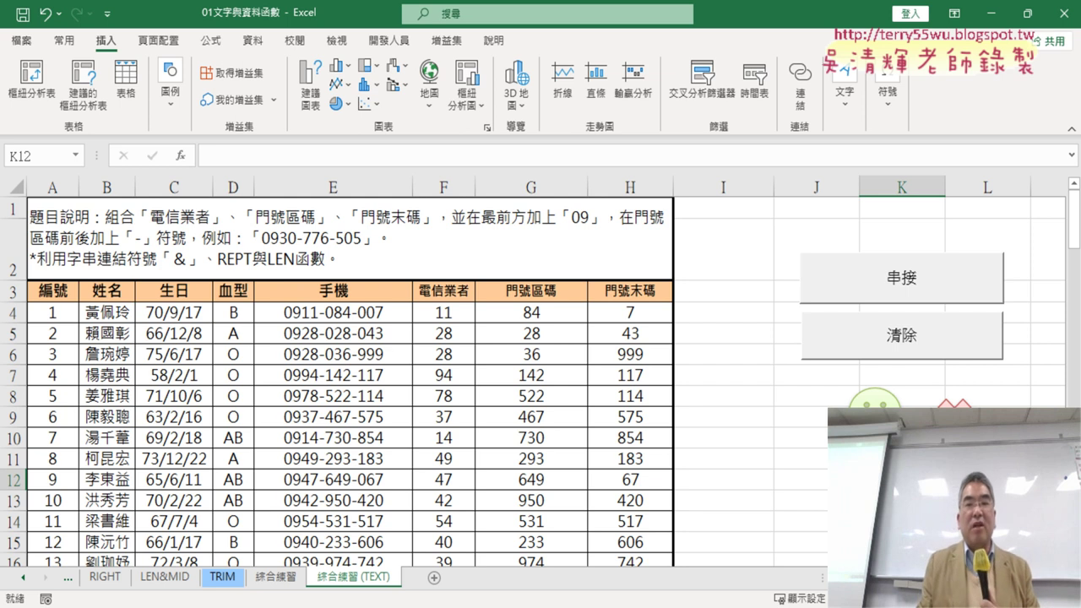
# Step: Enter the header 年次 in cell I3
pyautogui.click(734, 292)
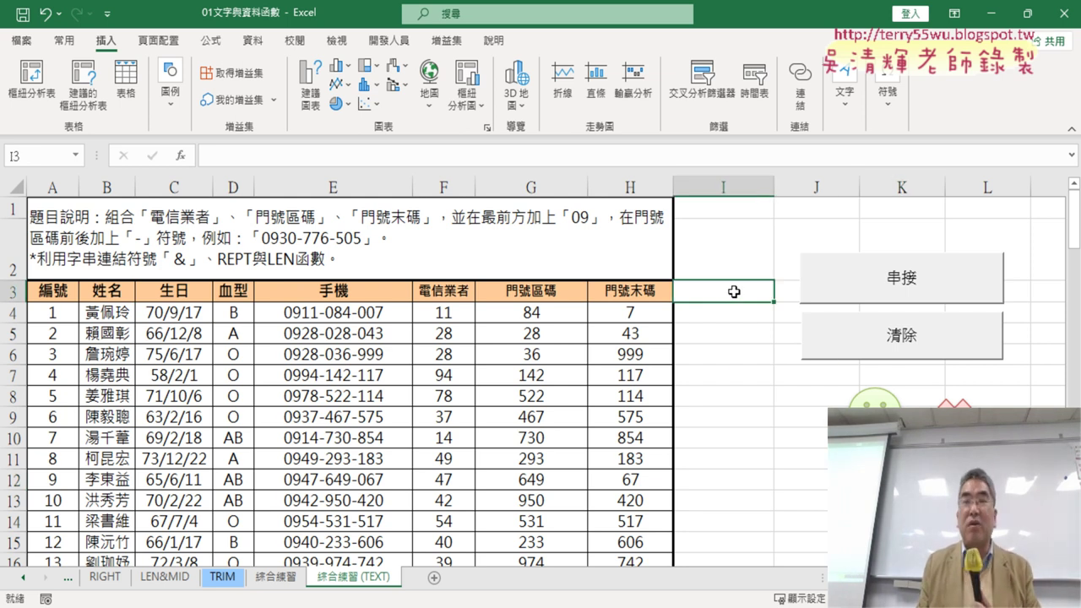
pyautogui.write('ㄋㄧ')
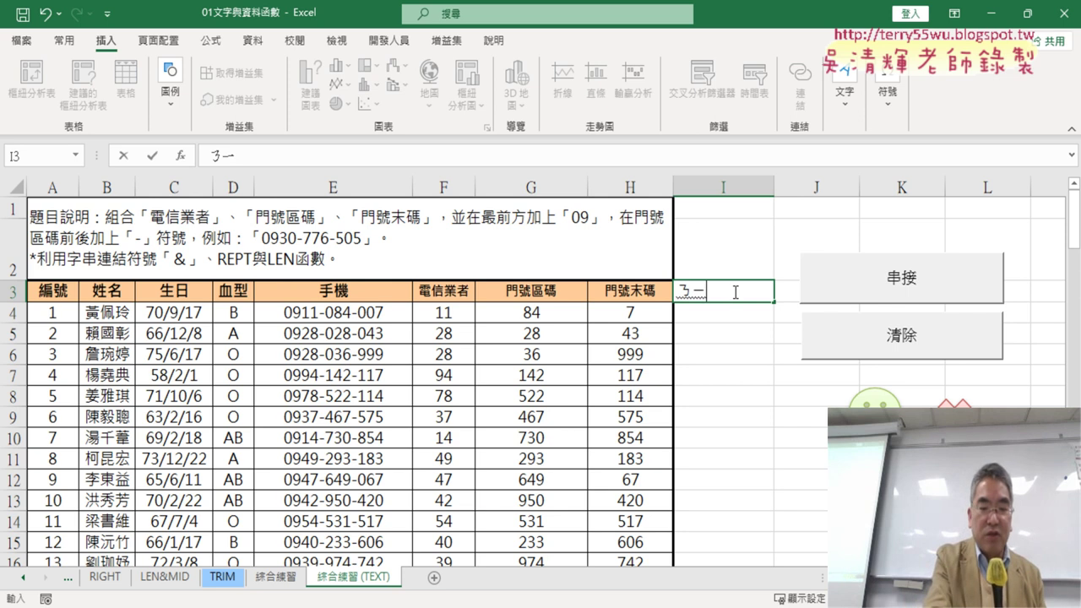
pyautogui.write('ㄢˊ')
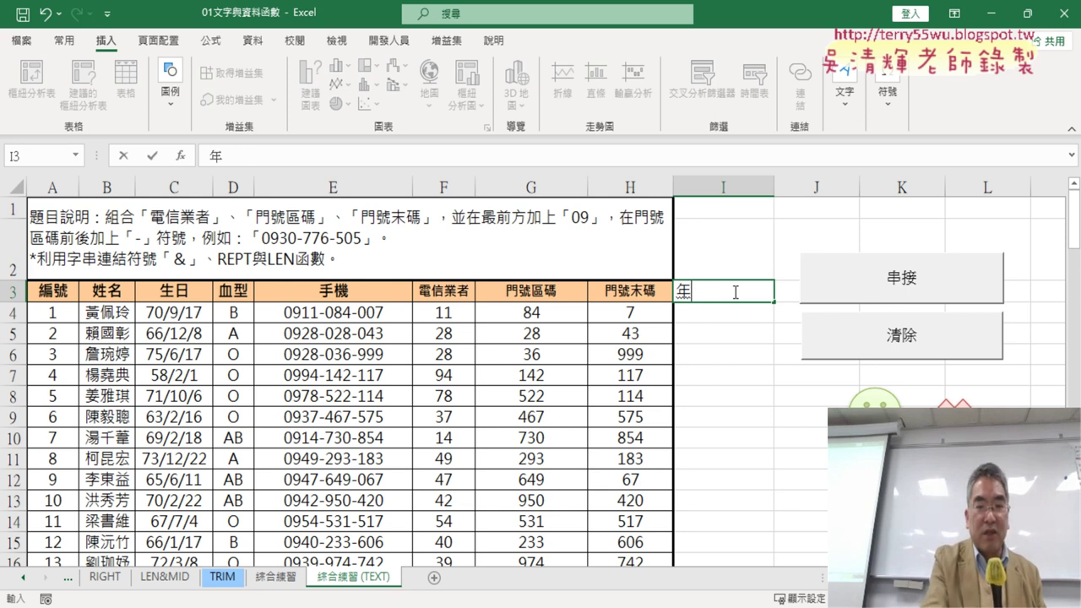
pyautogui.write('ㄘˋ')
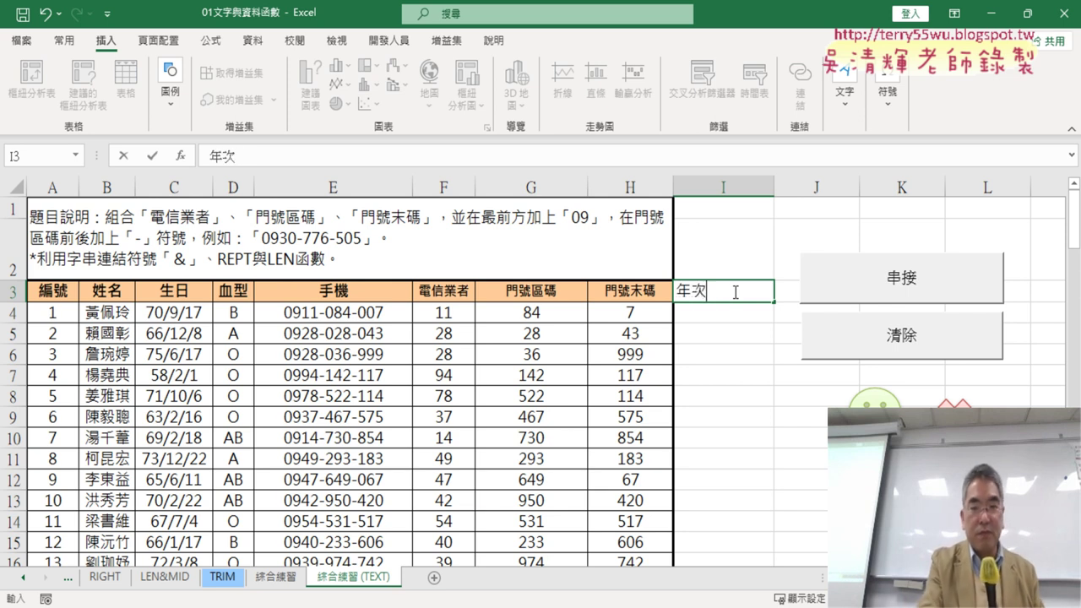
pyautogui.press('Return')
pyautogui.press('Return')
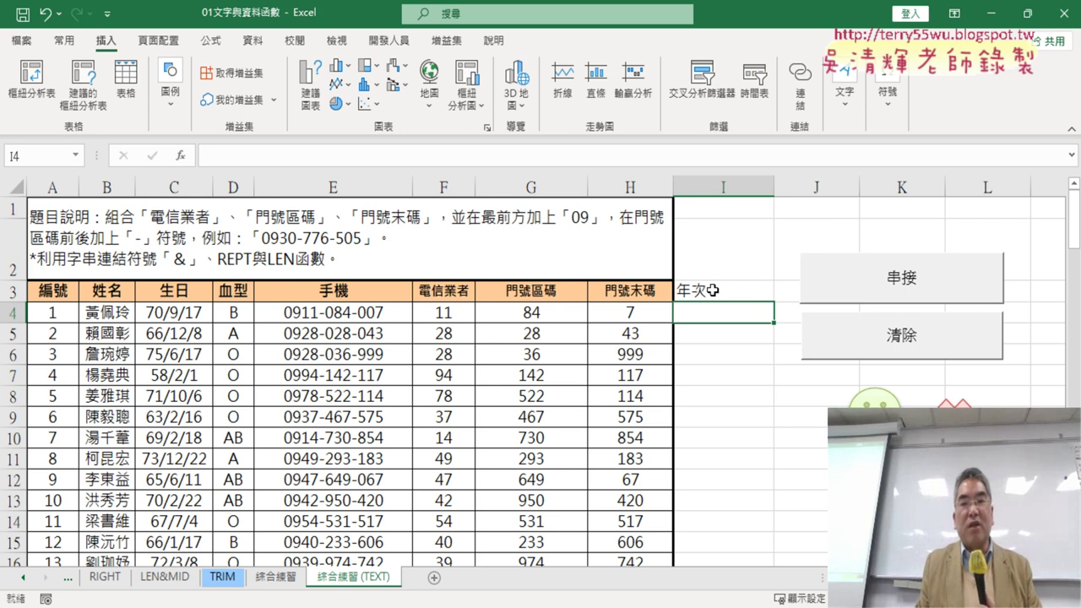
# Step: Copy H3's orange header style onto I3 with Format Painter, then inspect the birthday column C
pyautogui.click(703, 291)
pyautogui.click(633, 290)
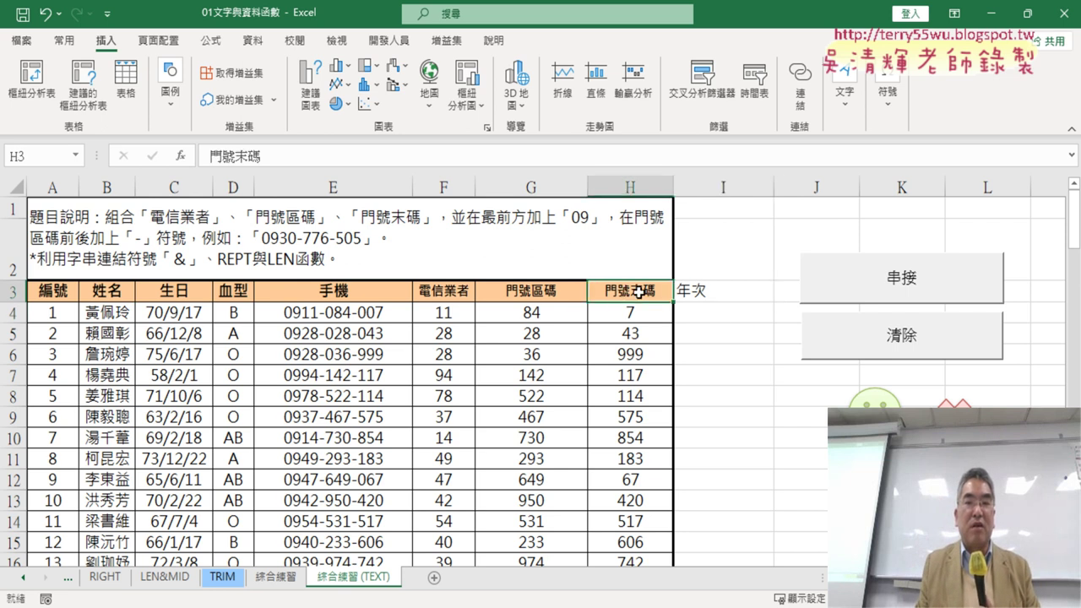
pyautogui.click(693, 291)
pyautogui.click(634, 291)
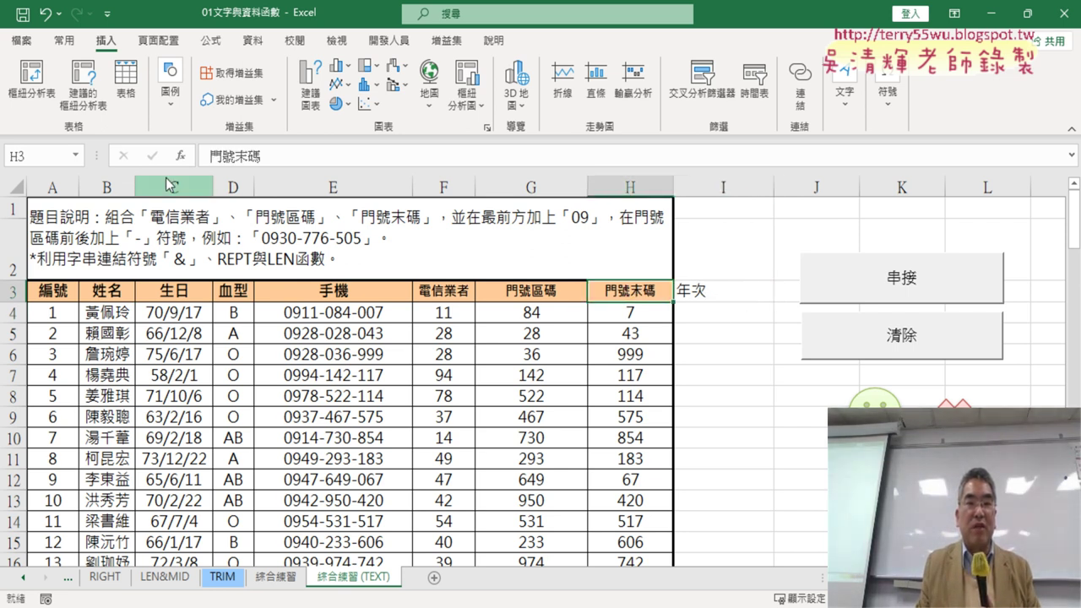
pyautogui.click(63, 40)
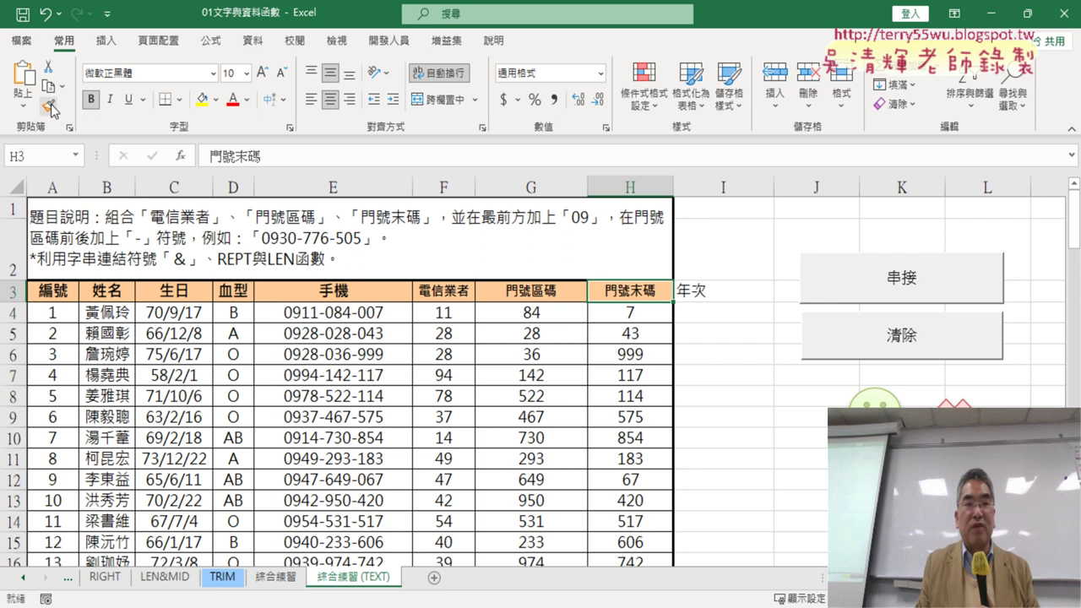
pyautogui.click(51, 107)
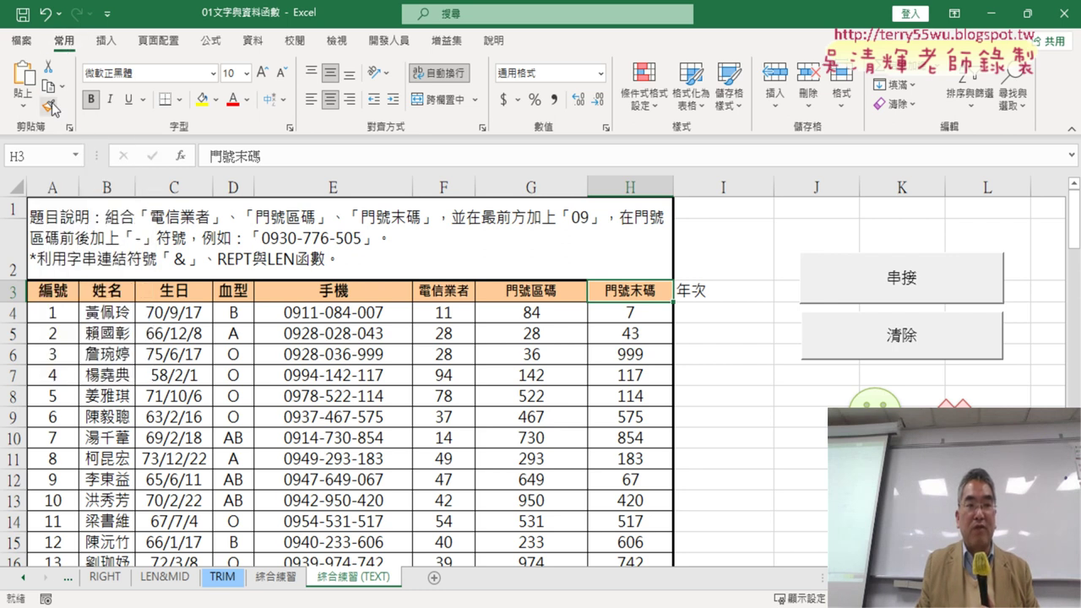
pyautogui.click(718, 291)
pyautogui.click(647, 293)
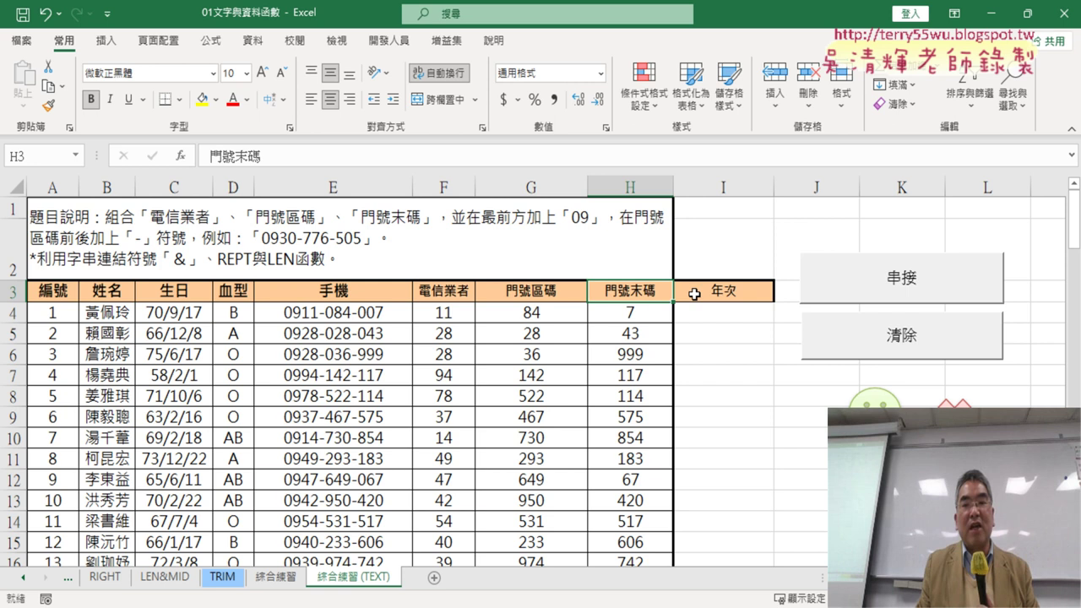
pyautogui.click(698, 291)
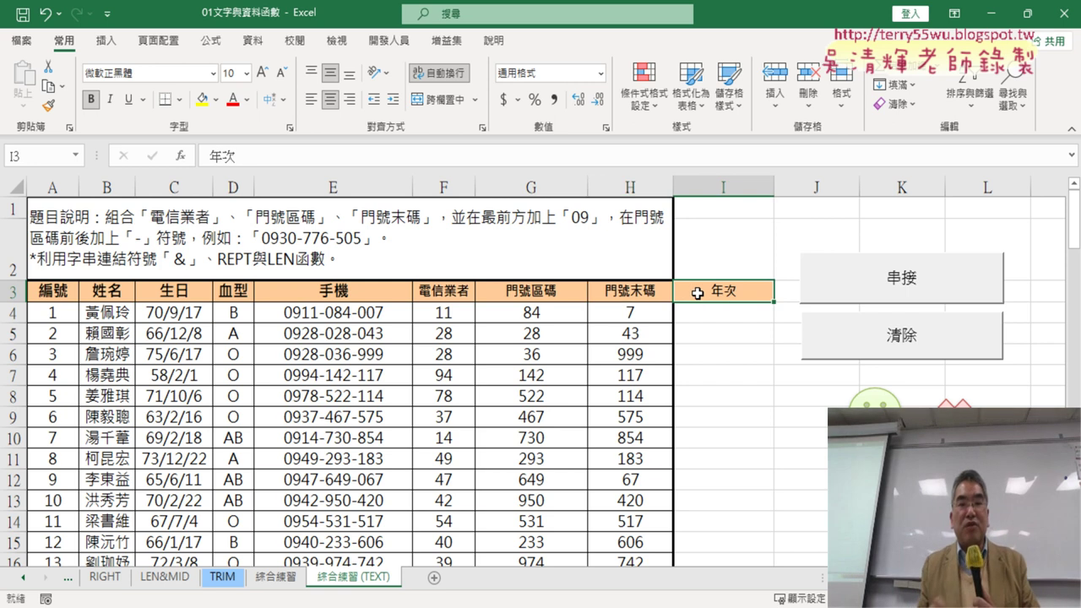
pyautogui.click(165, 308)
pyautogui.click(173, 187)
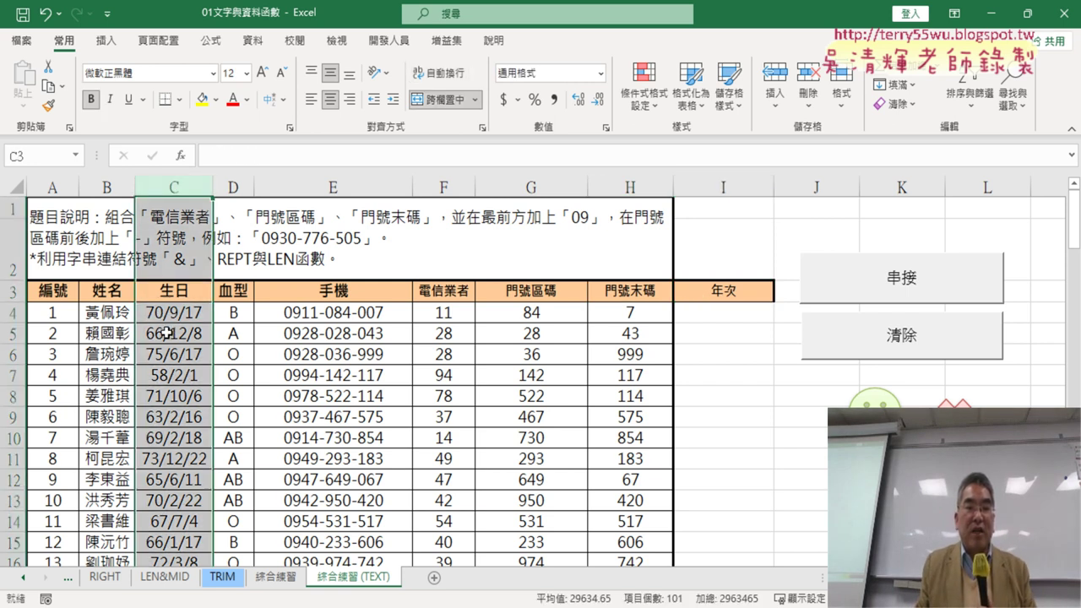
# Step: Insert =LEFT(C4,2) into I4 through the function picker
pyautogui.click(735, 310)
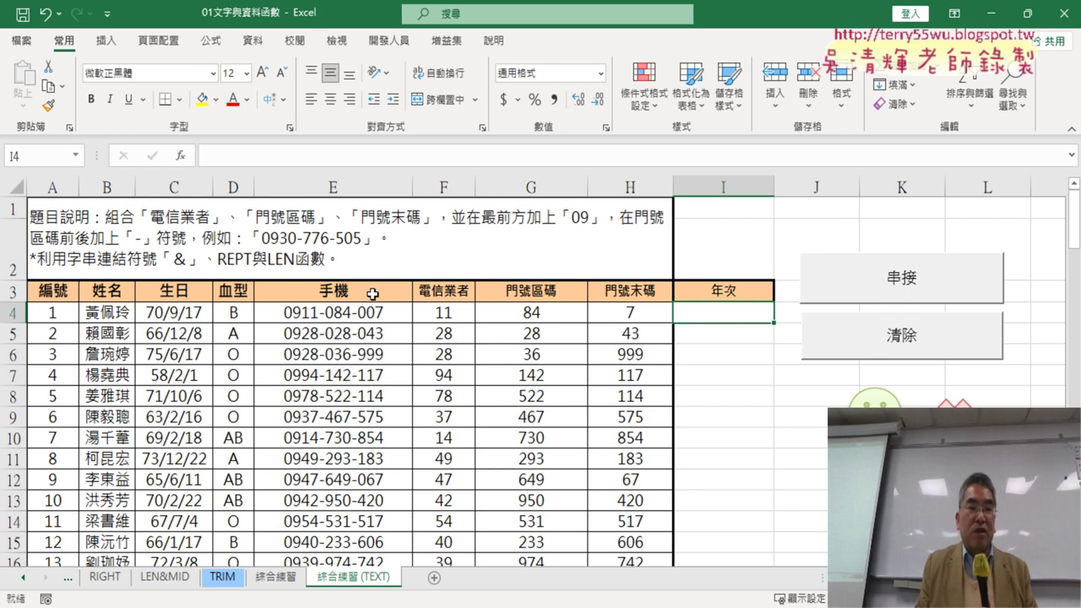
pyautogui.click(179, 156)
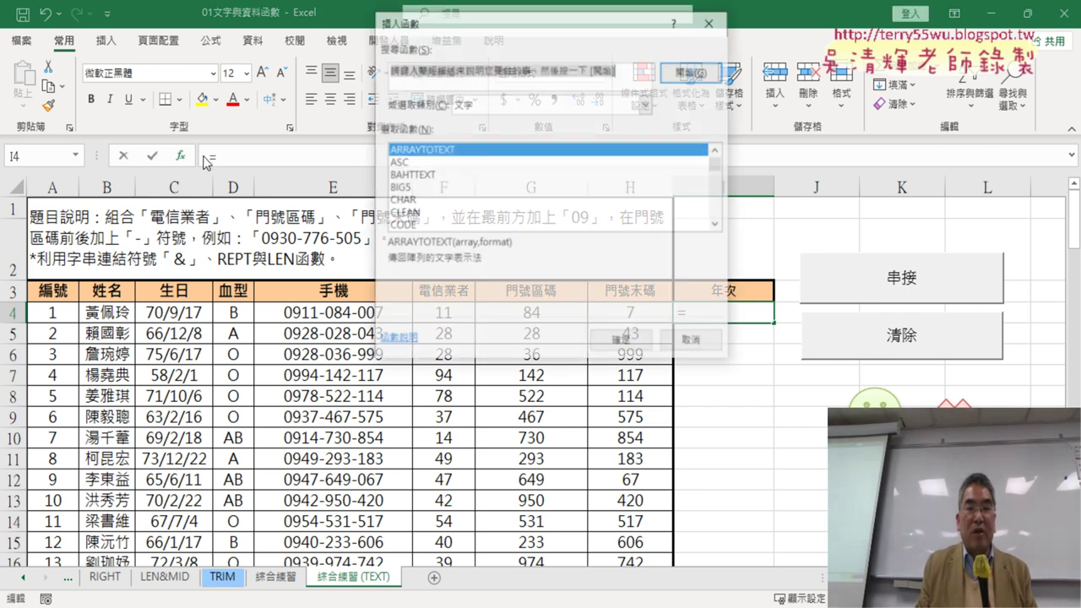
pyautogui.click(716, 223)
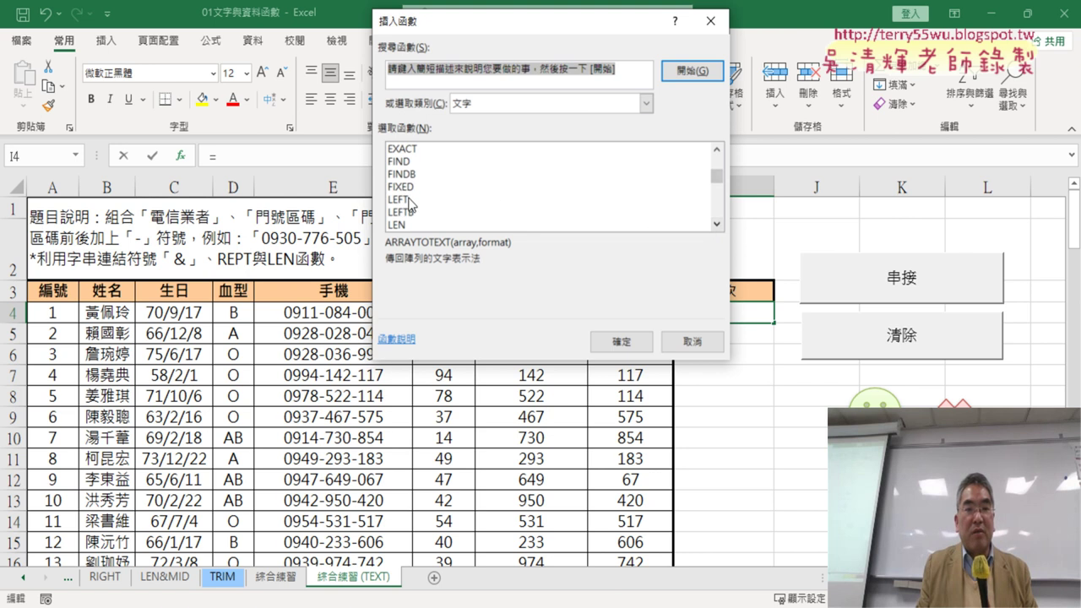
pyautogui.click(411, 200)
pyautogui.click(619, 340)
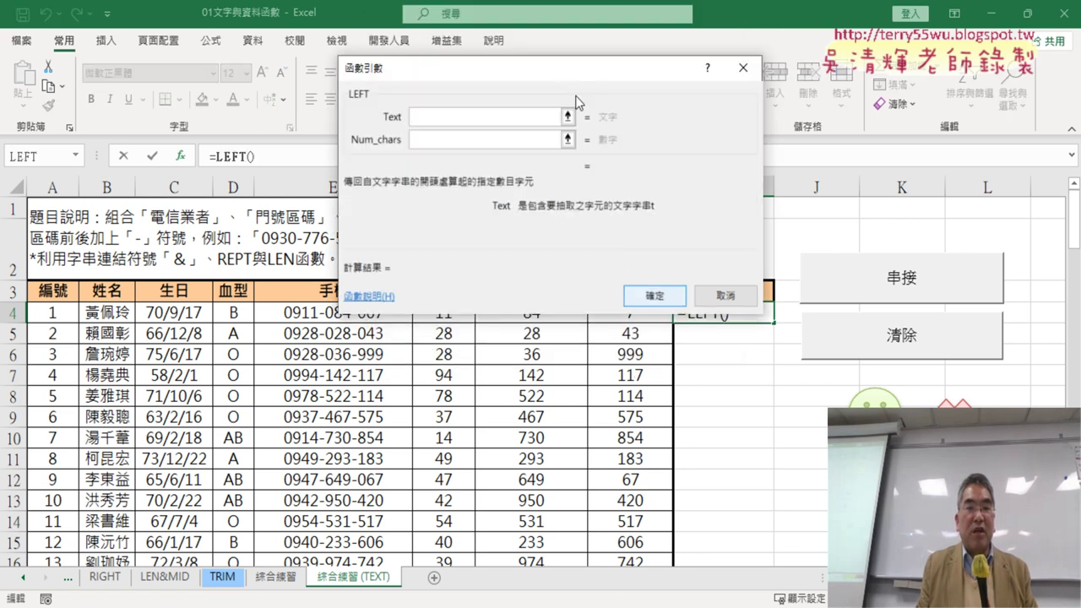
pyautogui.moveTo(563, 72)
pyautogui.mouseDown()
pyautogui.moveTo(643, 460)
pyautogui.moveTo(502, 349)
pyautogui.moveTo(516, 357)
pyautogui.mouseUp()
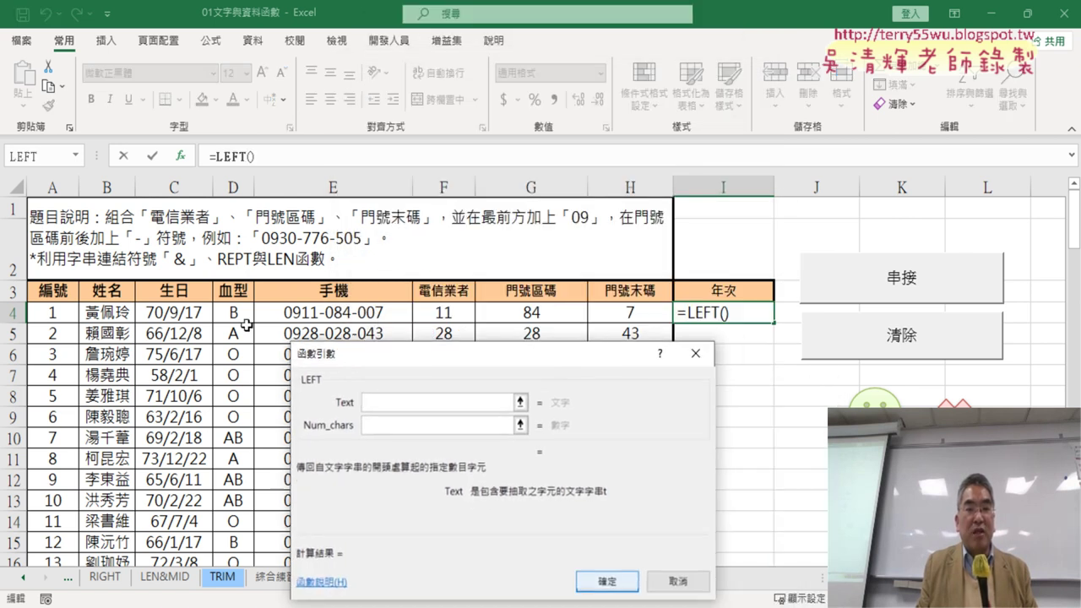
pyautogui.click(182, 312)
pyautogui.click(403, 426)
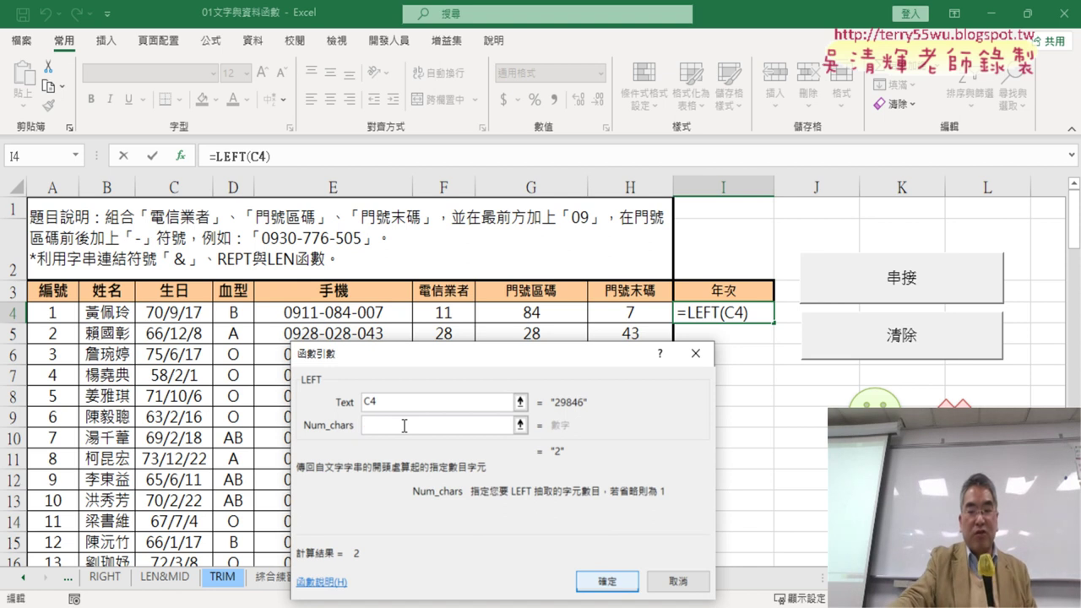
pyautogui.write('2')
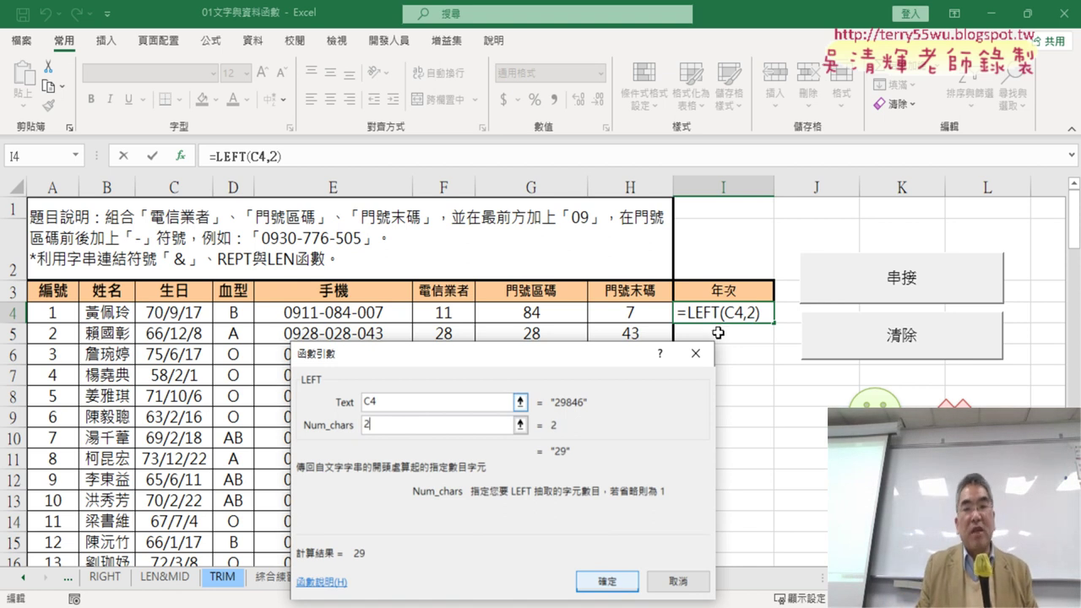
pyautogui.click(641, 581)
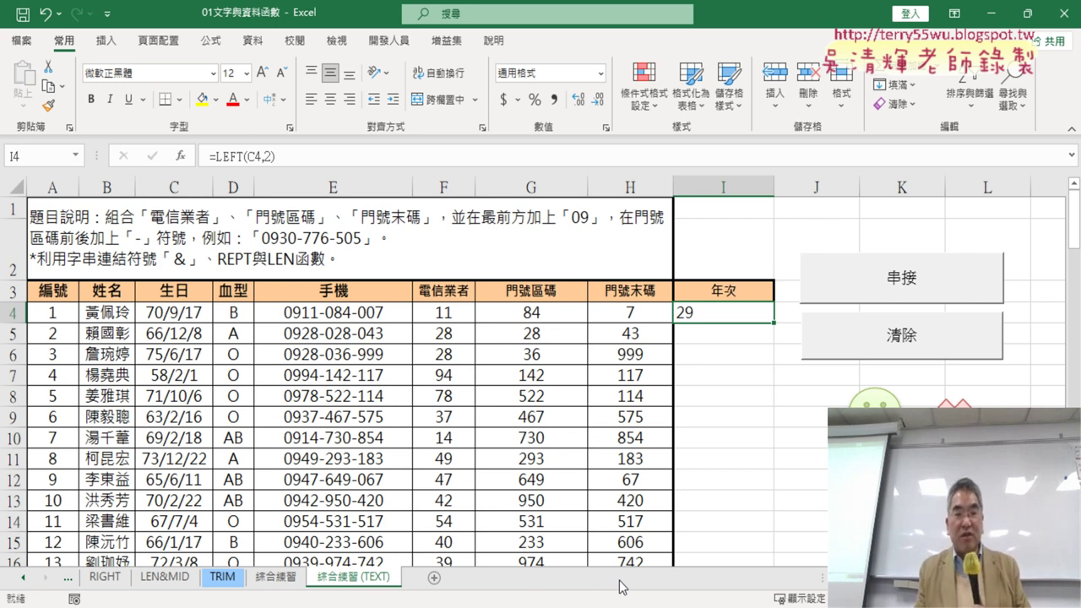
# Step: Reopen I4's LEFT arguments to review them, then close keeping the formula
pyautogui.click(250, 156)
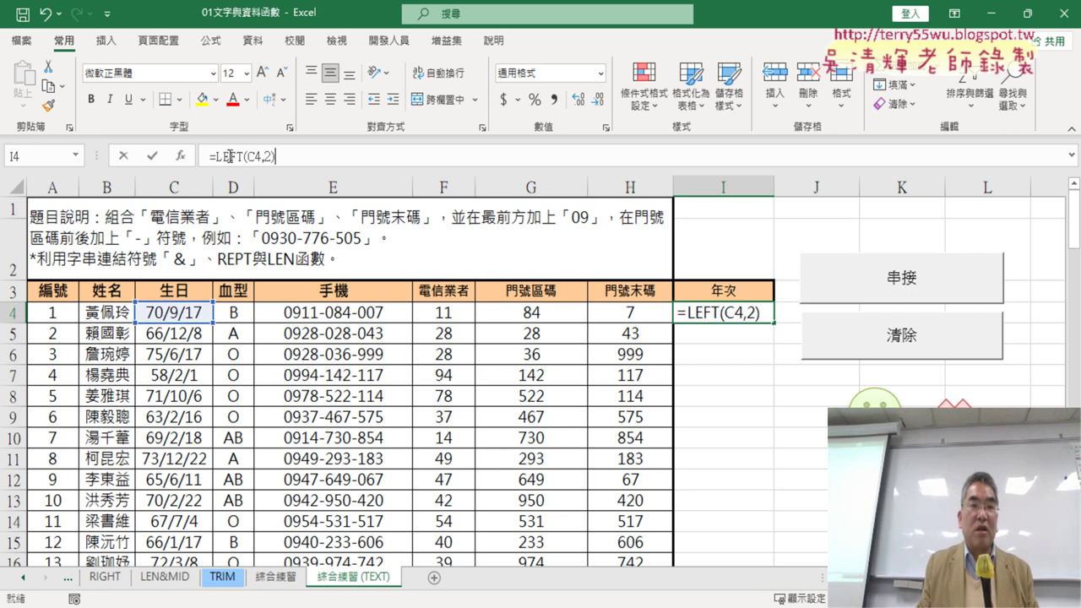
pyautogui.click(180, 157)
pyautogui.moveTo(534, 367); pyautogui.dragTo(522, 346)
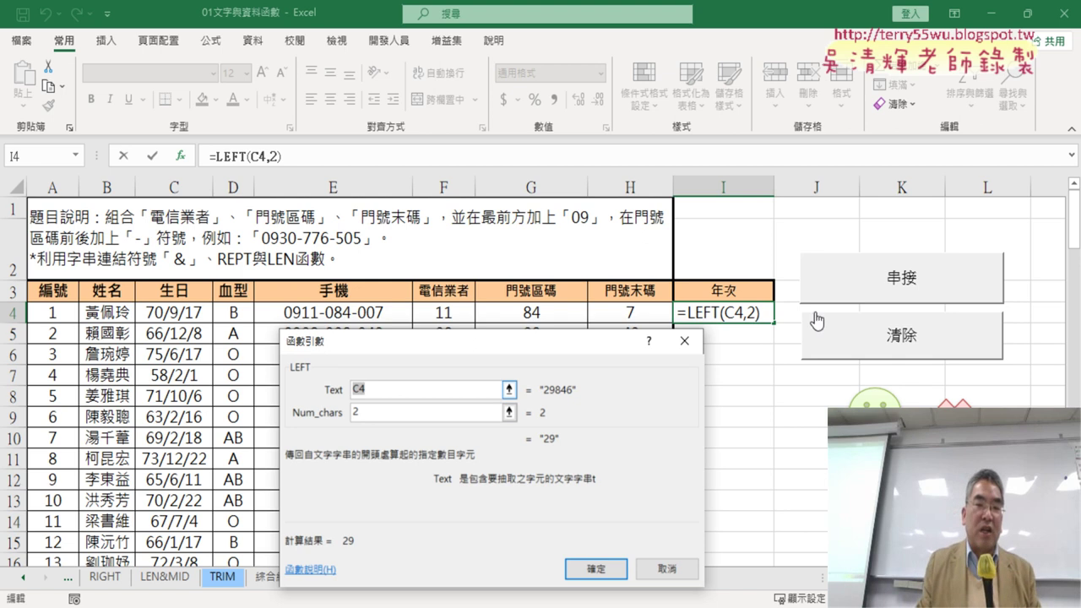
pyautogui.click(595, 569)
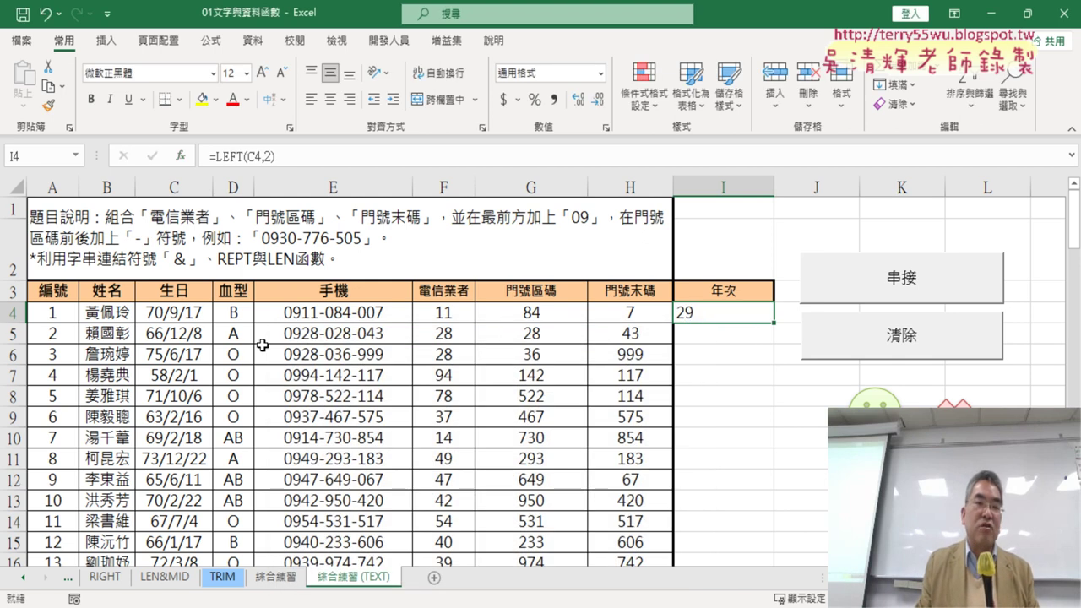
pyautogui.click(177, 314)
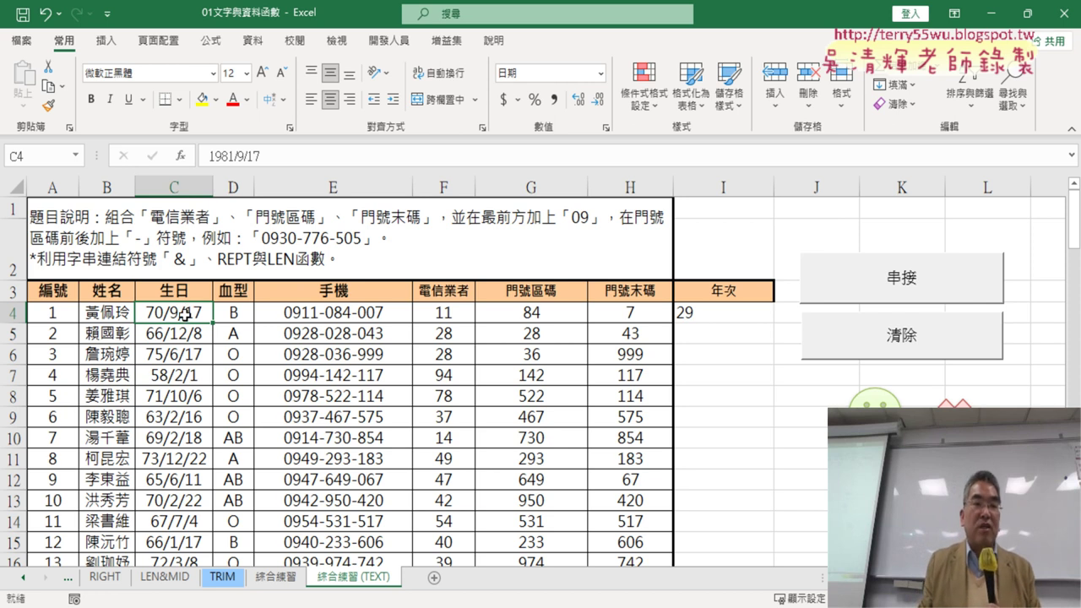
pyautogui.rightClick(186, 317)
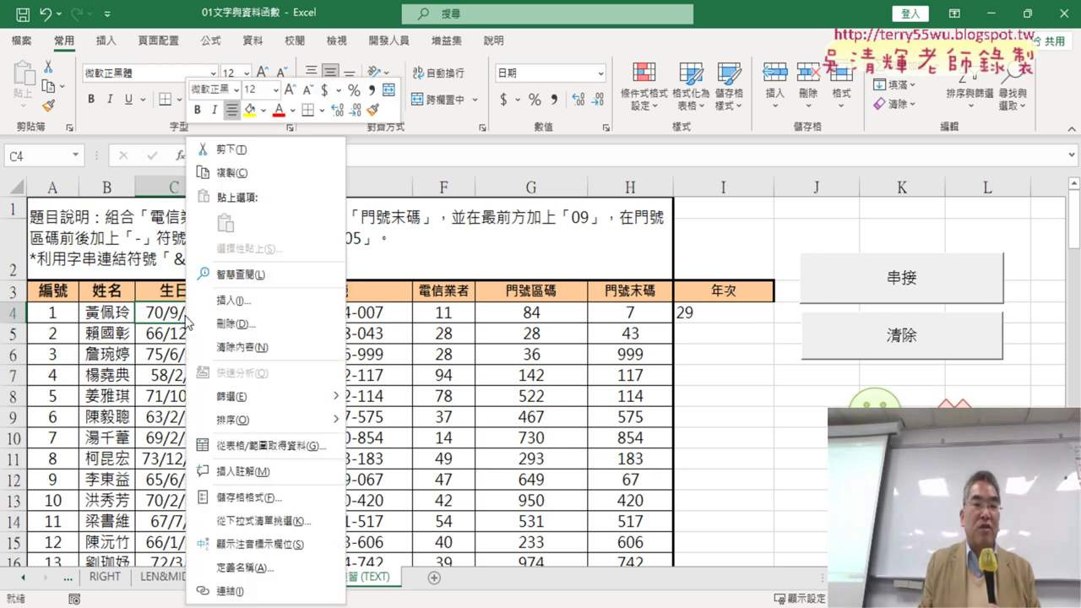
pyautogui.click(269, 504)
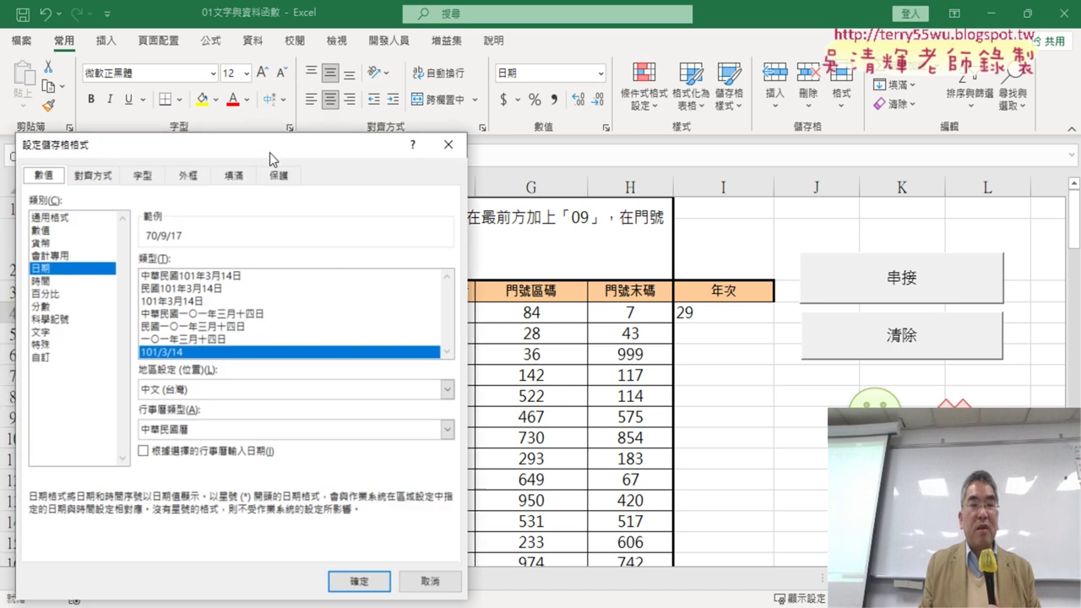
pyautogui.moveTo(257, 143); pyautogui.dragTo(468, 101)
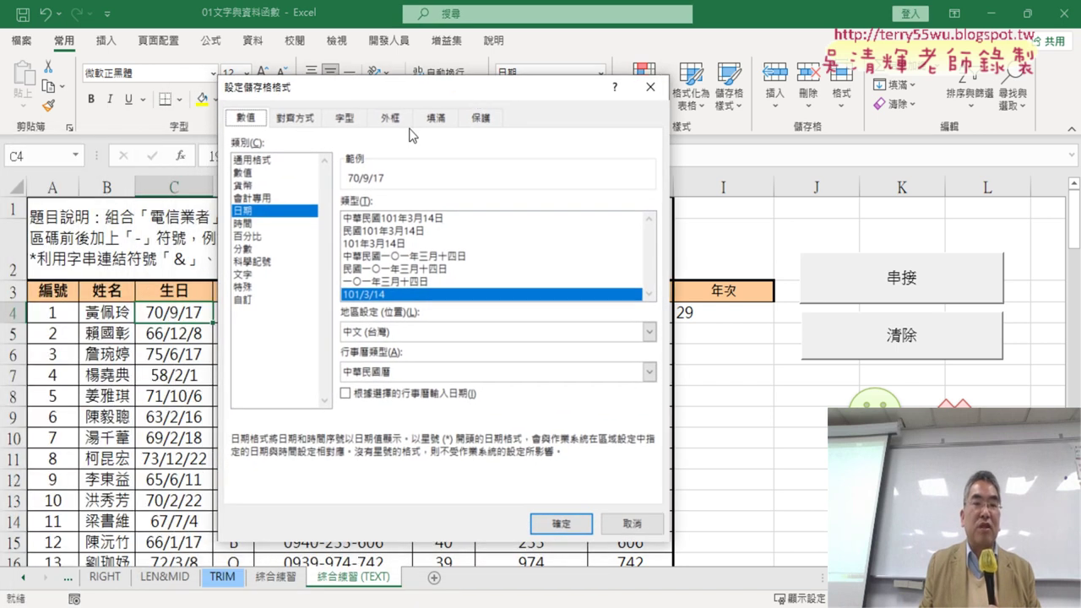
pyautogui.click(270, 163)
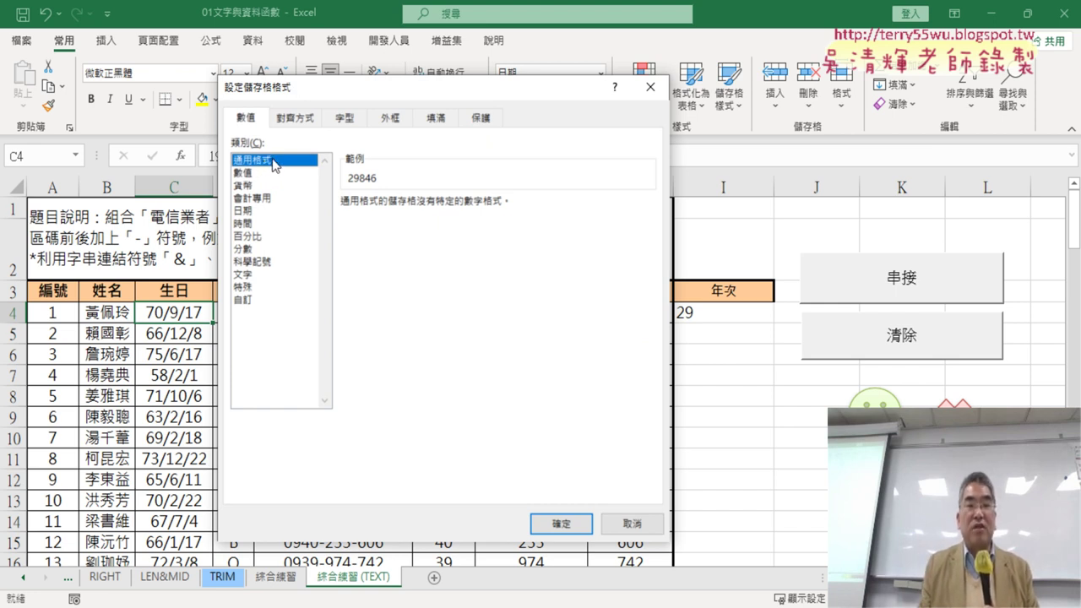
pyautogui.click(564, 523)
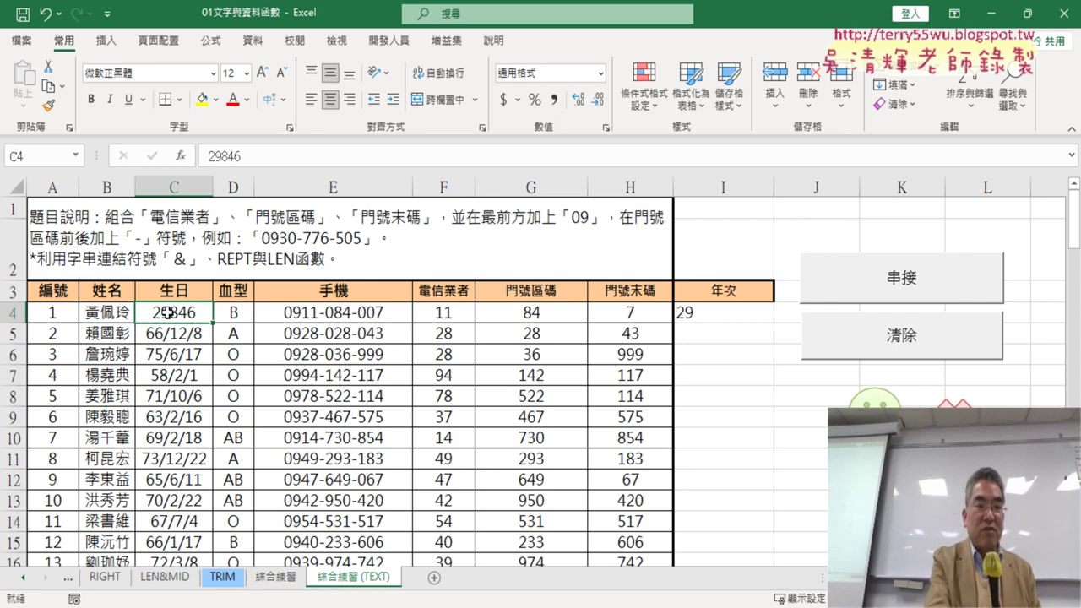
# Step: Undo C4's format change, review its custom format code without changes, then select I4
pyautogui.hotkey('ctrl', 'z')
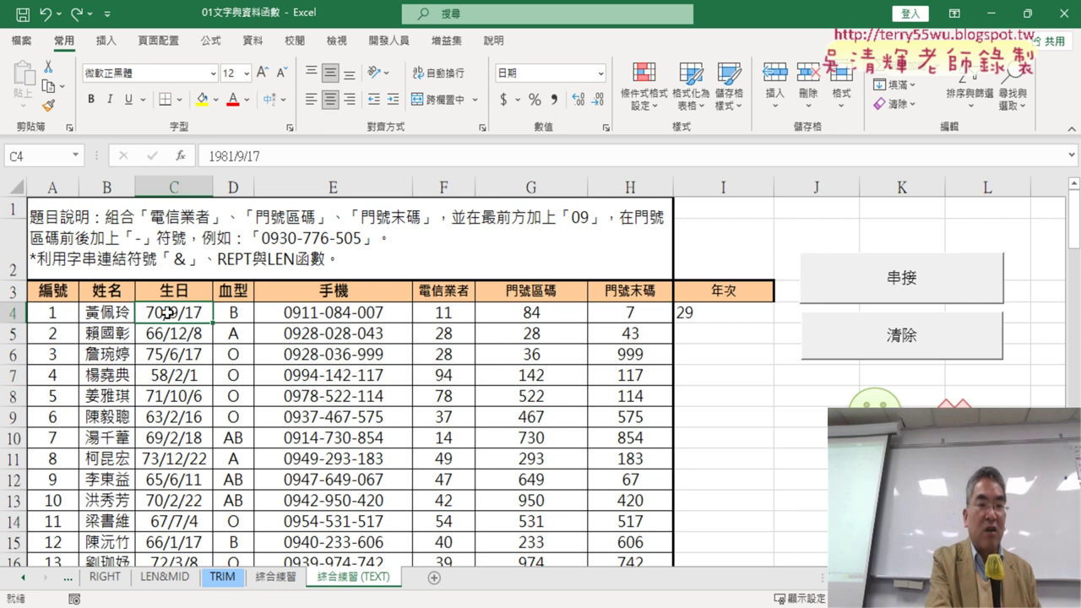
pyautogui.rightClick(172, 314)
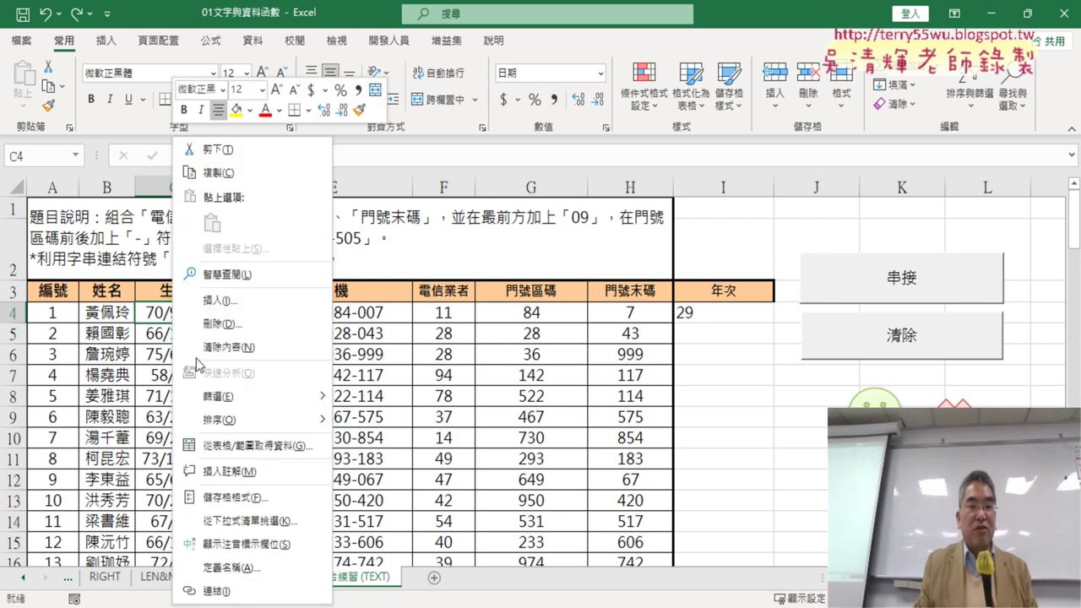
pyautogui.click(269, 498)
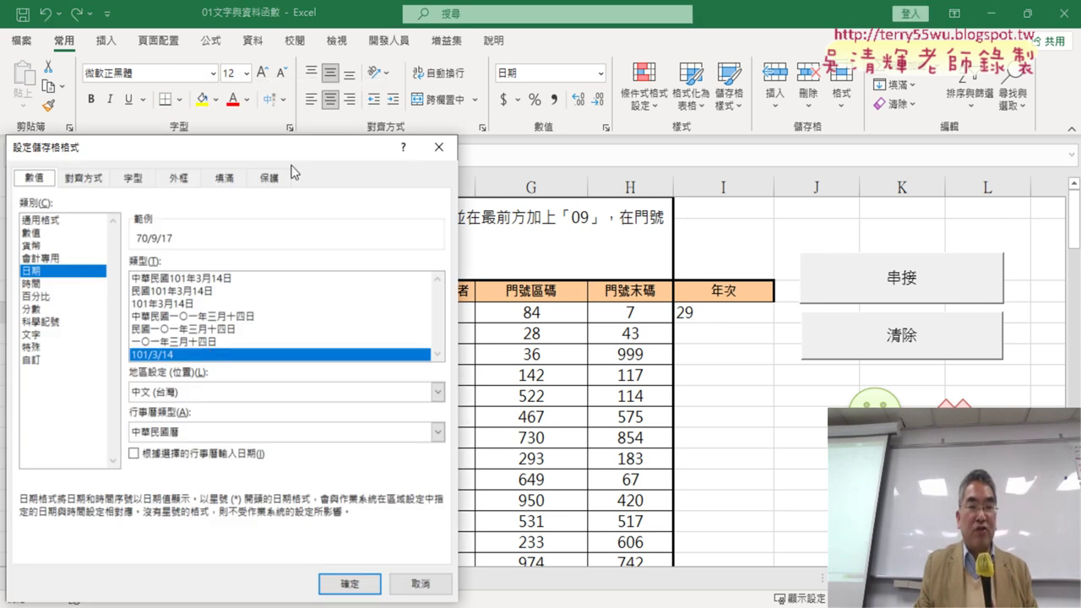
pyautogui.moveTo(292, 149); pyautogui.dragTo(527, 14)
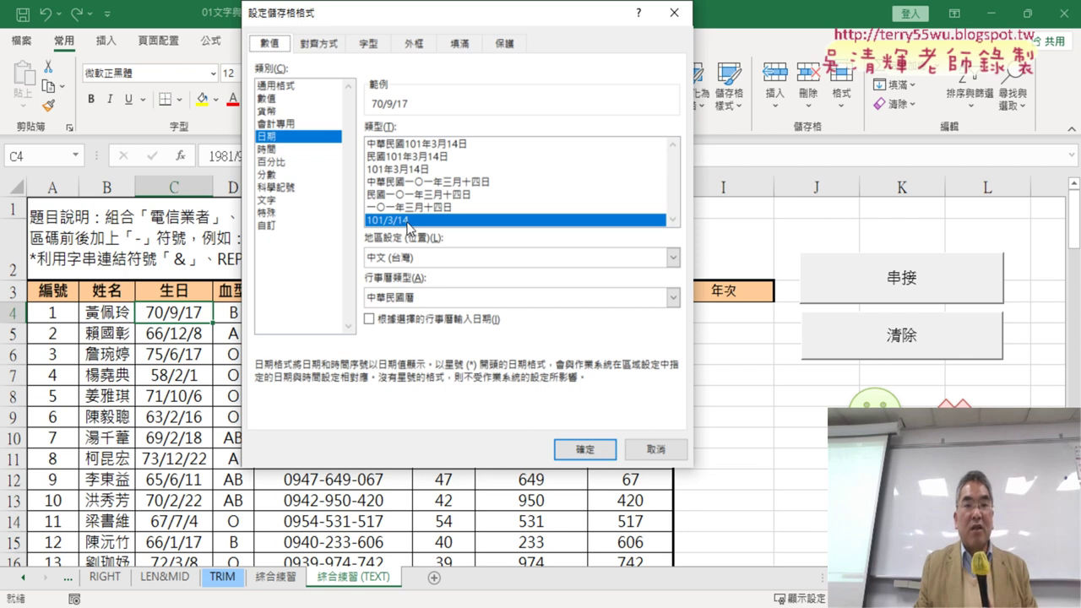
pyautogui.click(267, 225)
pyautogui.moveTo(477, 145); pyautogui.dragTo(353, 145)
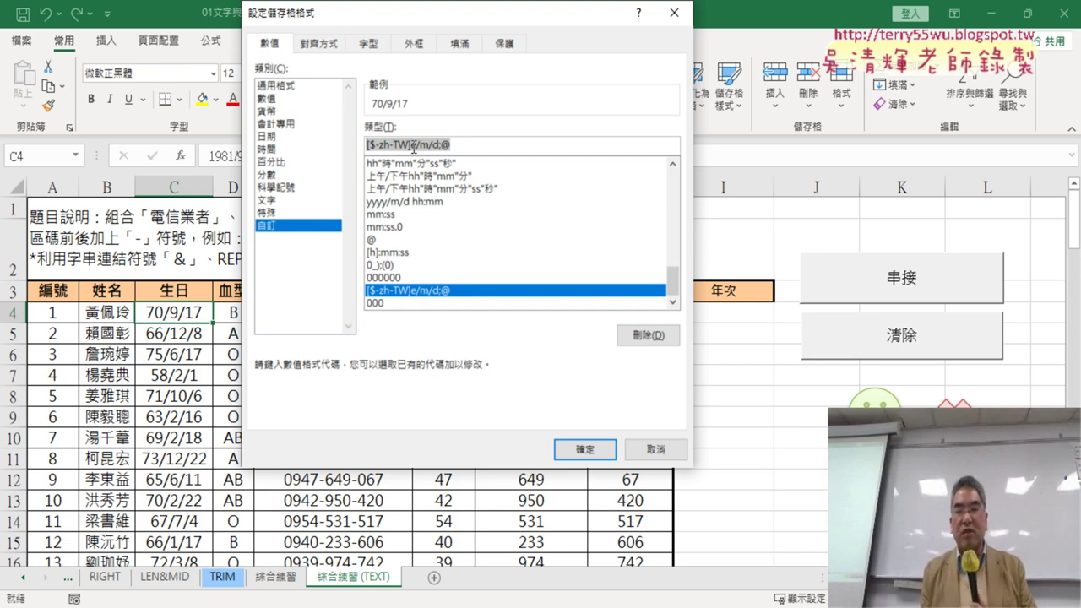
pyautogui.click(668, 450)
pyautogui.click(731, 314)
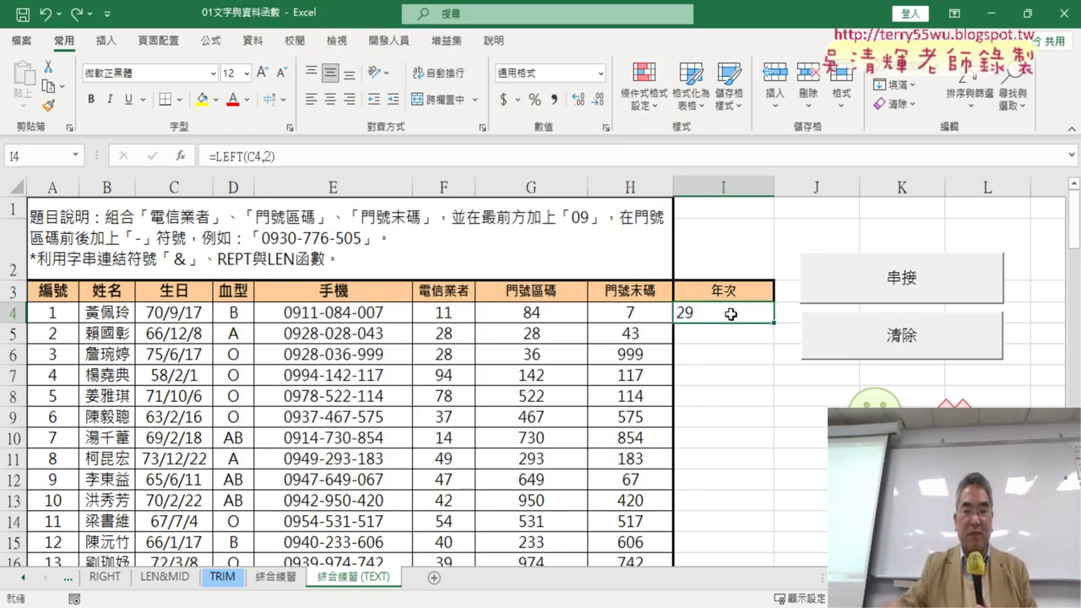
# Step: Delete the LEFT formula from I4, glancing at E4's concatenation formula
pyautogui.press('Delete')
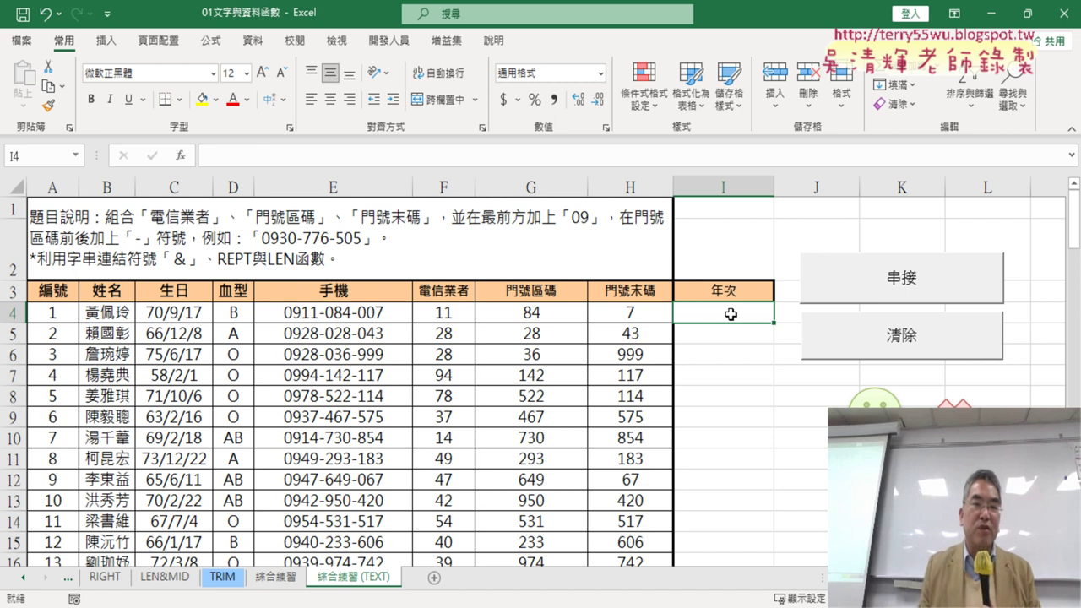
pyautogui.click(335, 314)
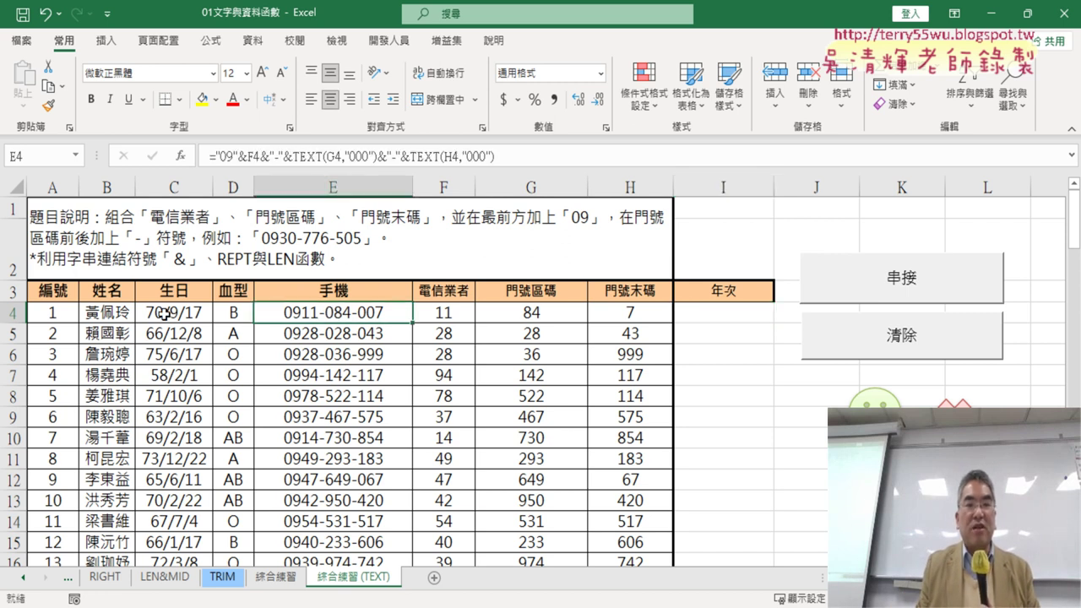
pyautogui.click(716, 312)
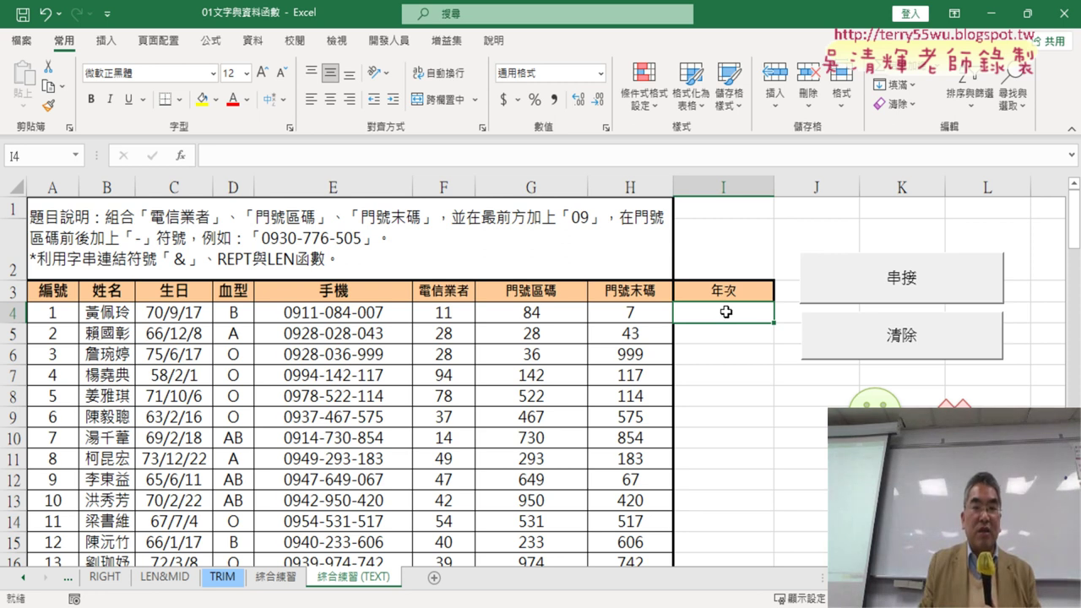
# Step: Copy C4's custom date format code [$-zh-TW]e/m/d;@ from Format Cells
pyautogui.click(169, 316)
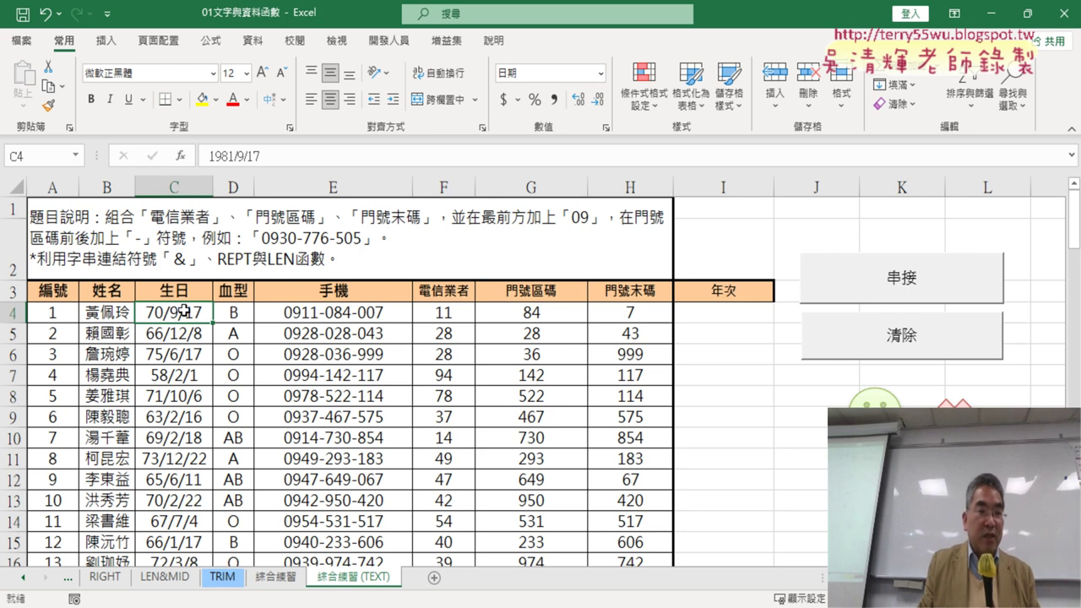
pyautogui.rightClick(180, 311)
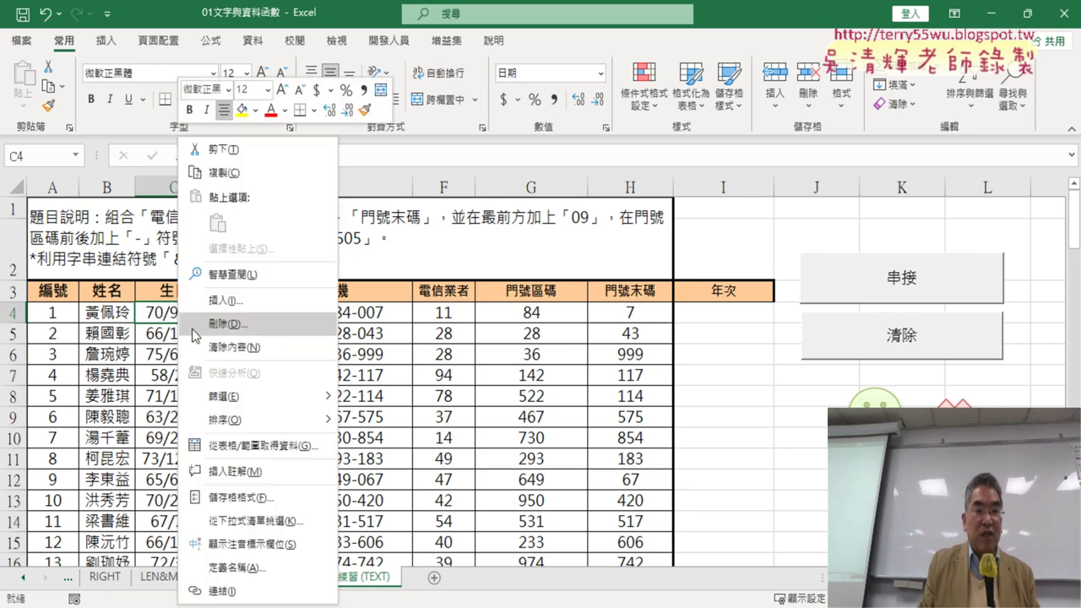
pyautogui.click(259, 497)
pyautogui.click(74, 359)
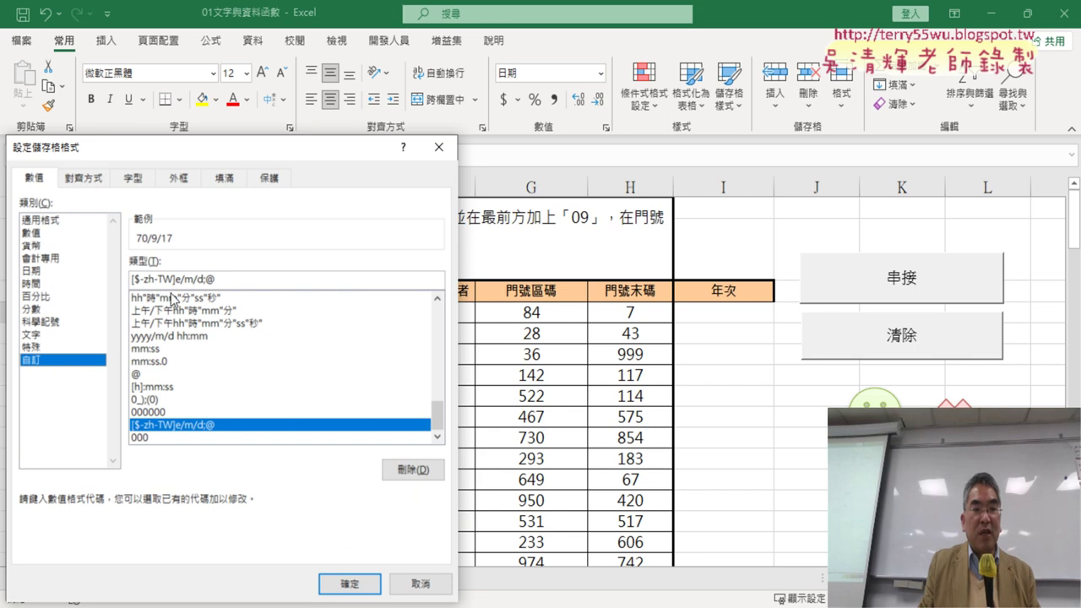
pyautogui.moveTo(225, 278); pyautogui.dragTo(101, 279)
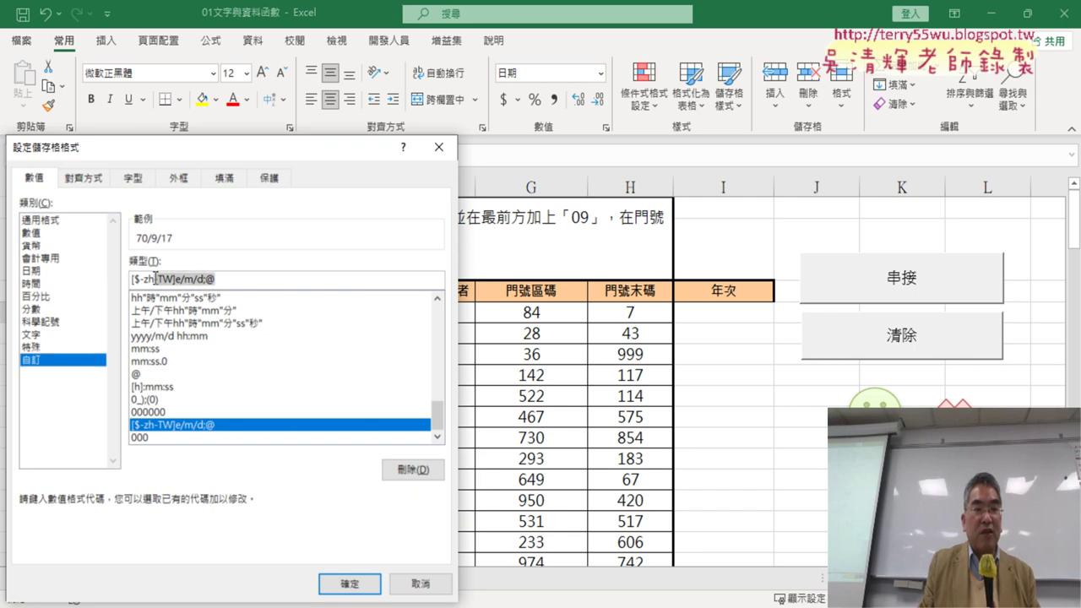
pyautogui.rightClick(180, 280)
pyautogui.click(227, 309)
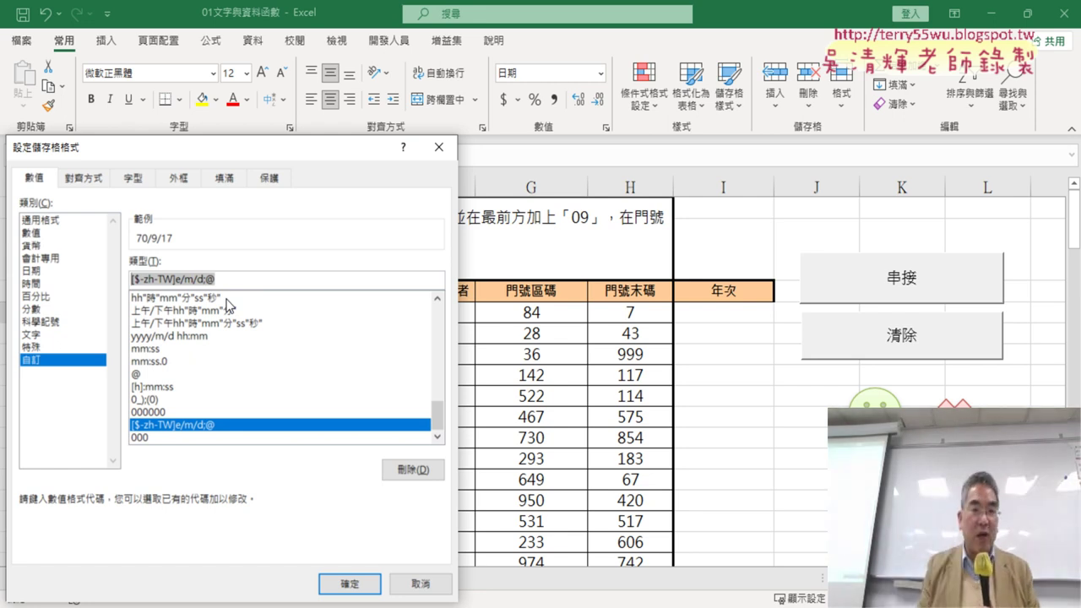
pyautogui.click(349, 582)
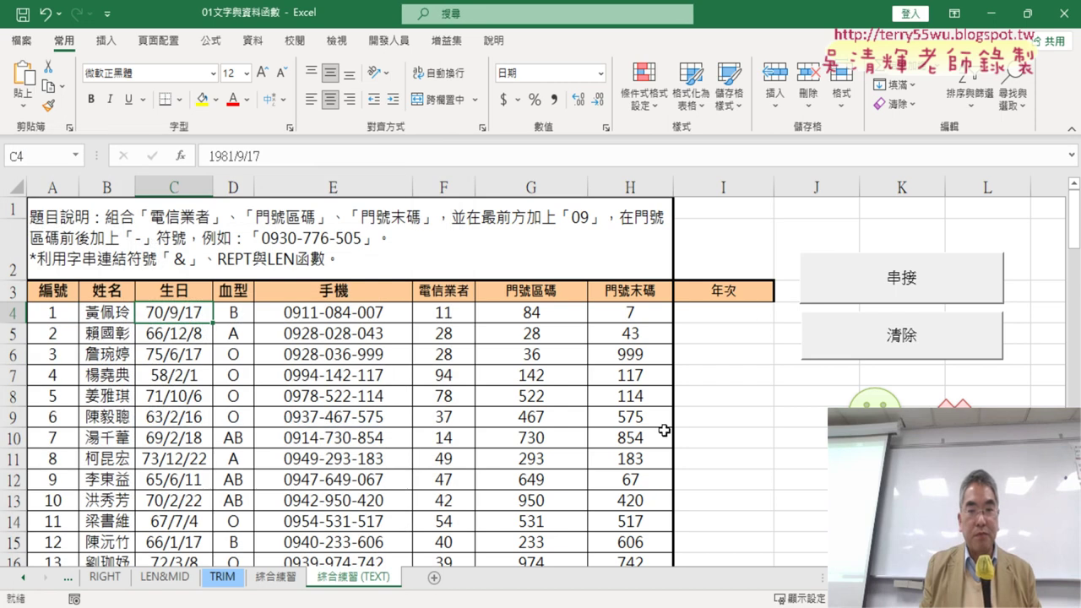
# Step: Start a TEXT function in I4 from the function picker
pyautogui.click(741, 311)
pyautogui.click(180, 155)
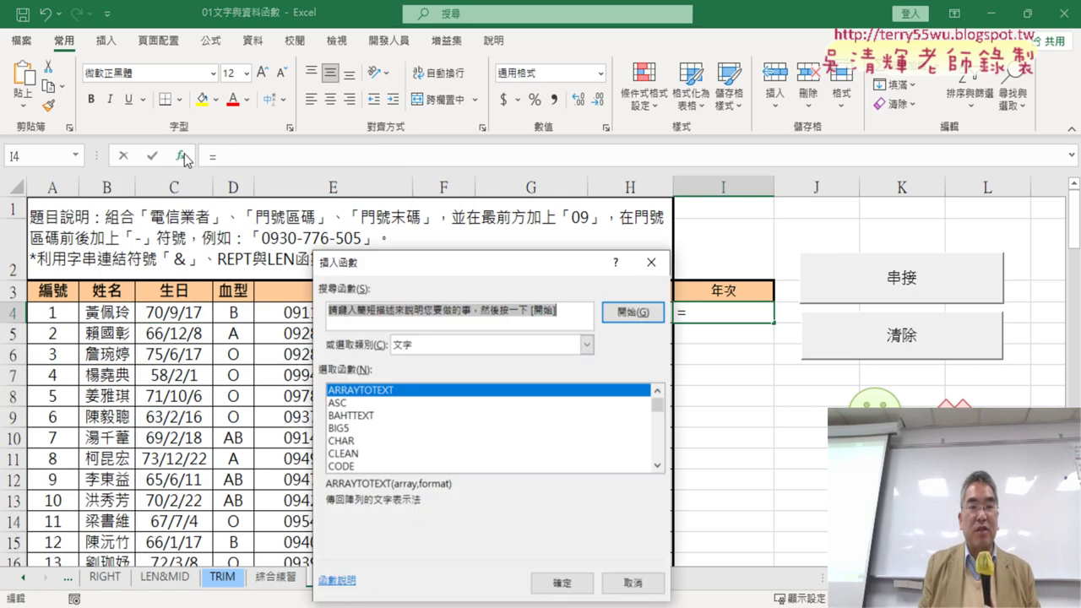
pyautogui.moveTo(428, 260); pyautogui.dragTo(302, 72)
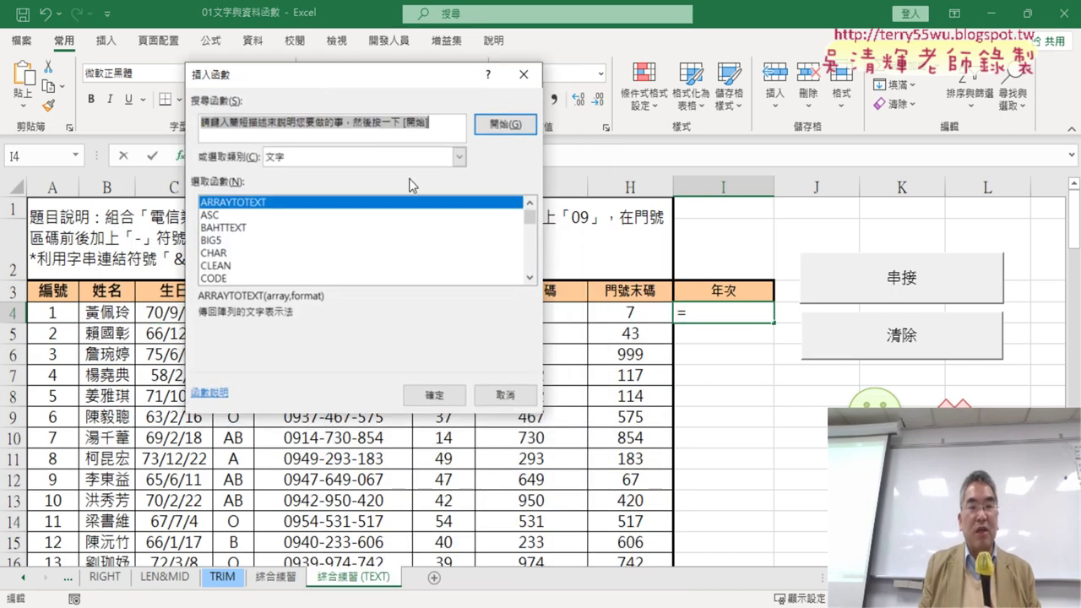
pyautogui.moveTo(530, 216); pyautogui.dragTo(529, 258)
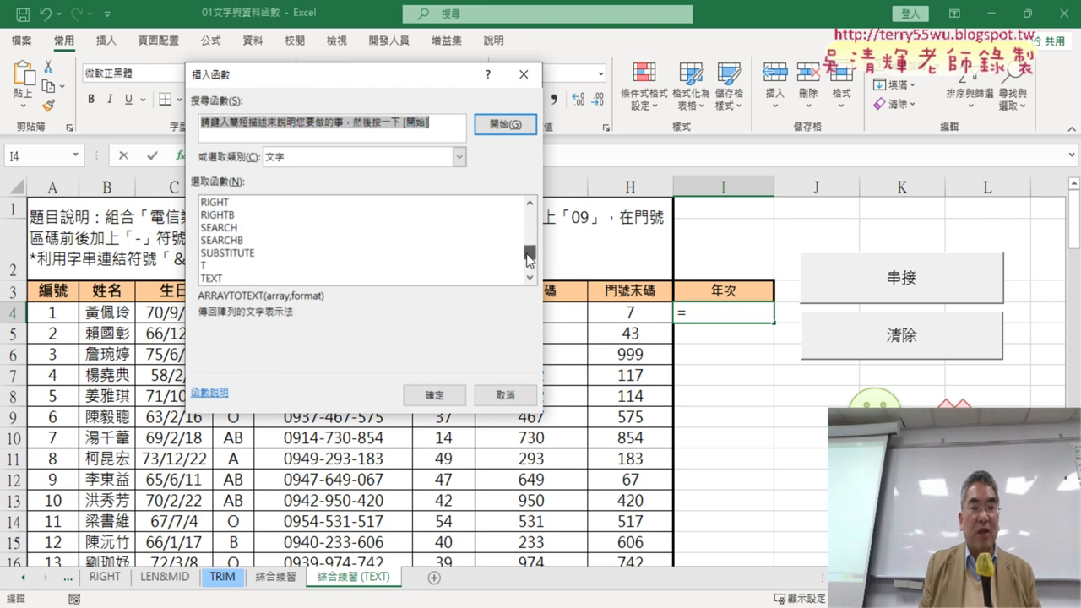
pyautogui.click(332, 278)
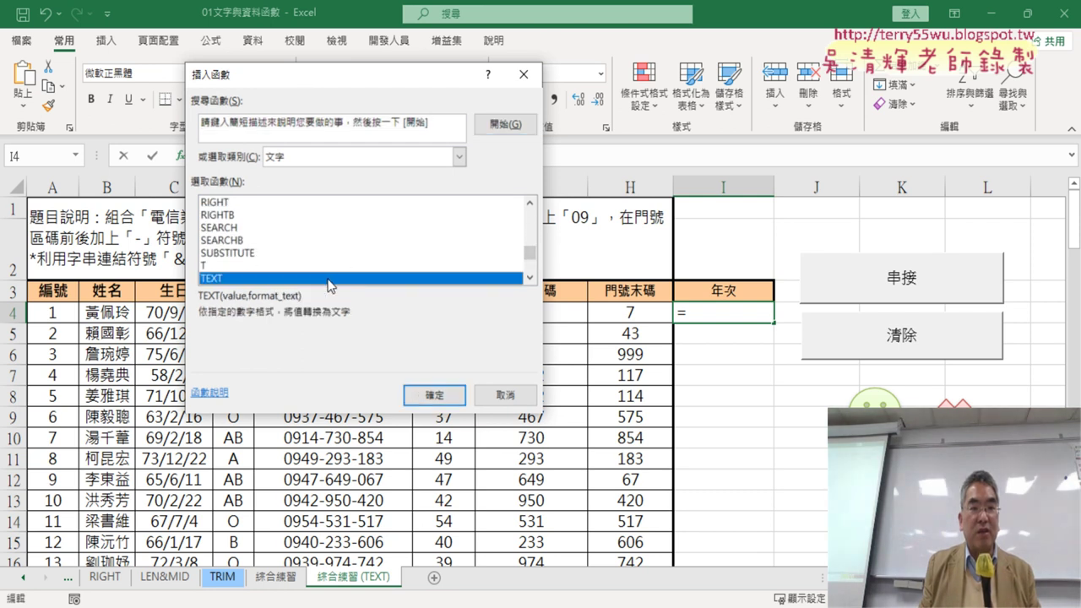
pyautogui.click(433, 394)
pyautogui.moveTo(325, 123); pyautogui.dragTo(392, 145)
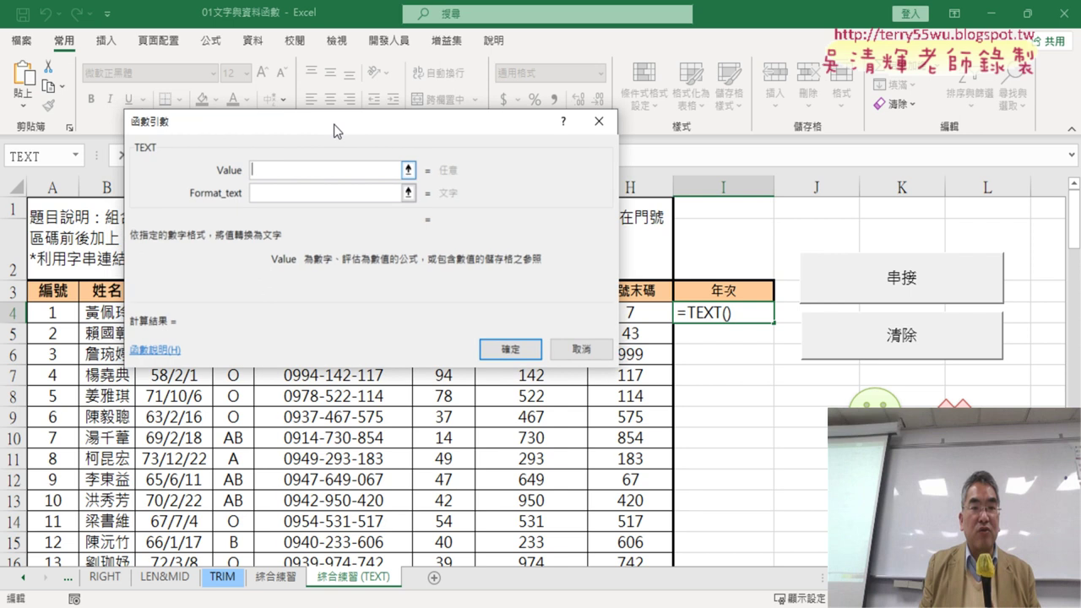
# Step: Set TEXT's Value to C4 and Format_text to "[$-zh-TW]e/m/d;@", giving 70/9/17
pyautogui.click(330, 213)
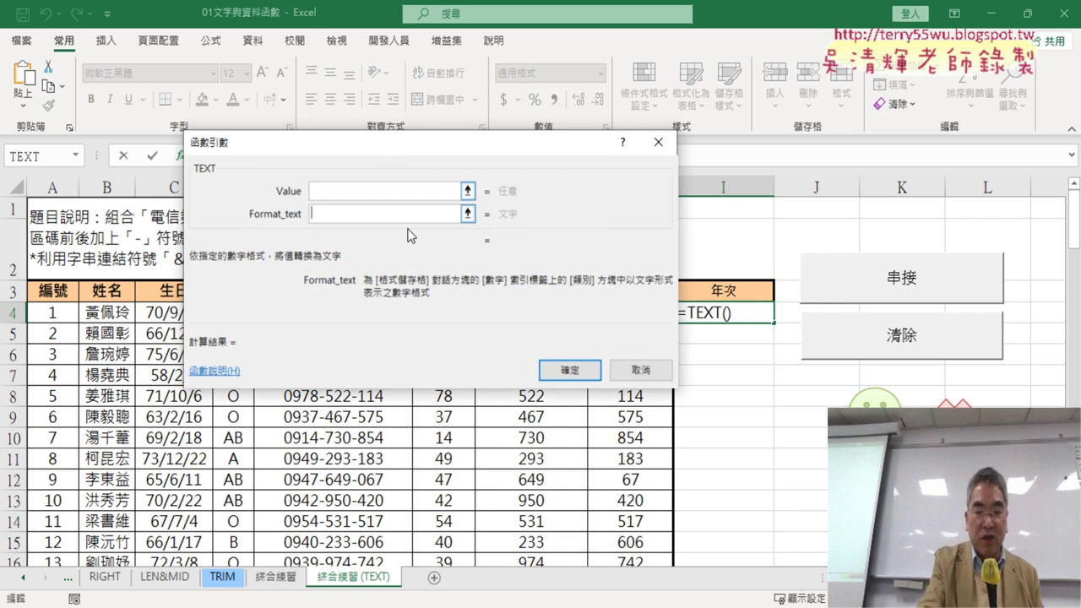
pyautogui.write('""')
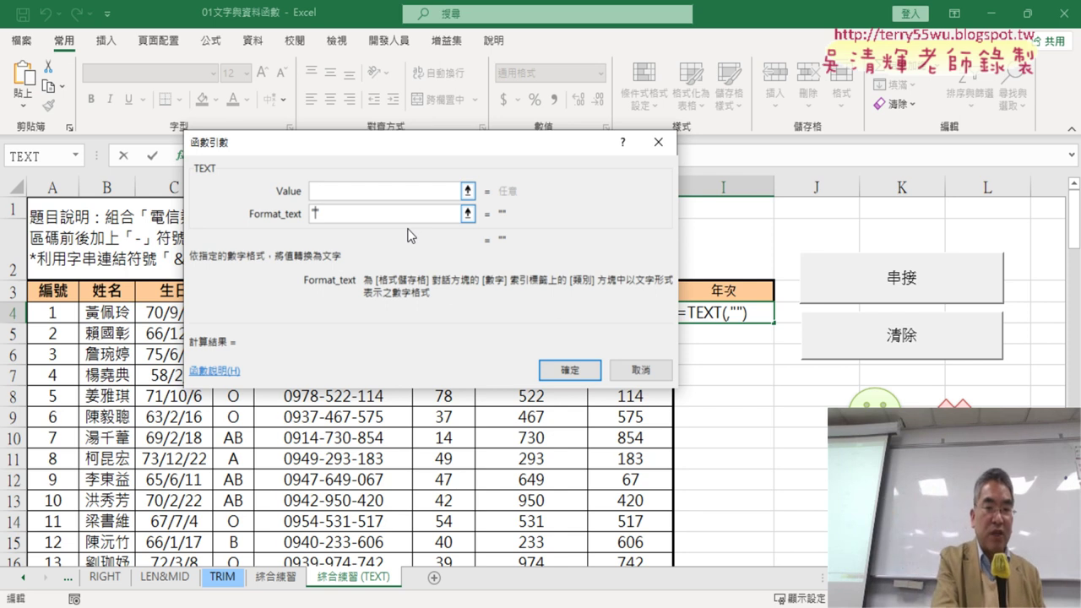
pyautogui.write('[$-zh-TW]e/m/d;@')
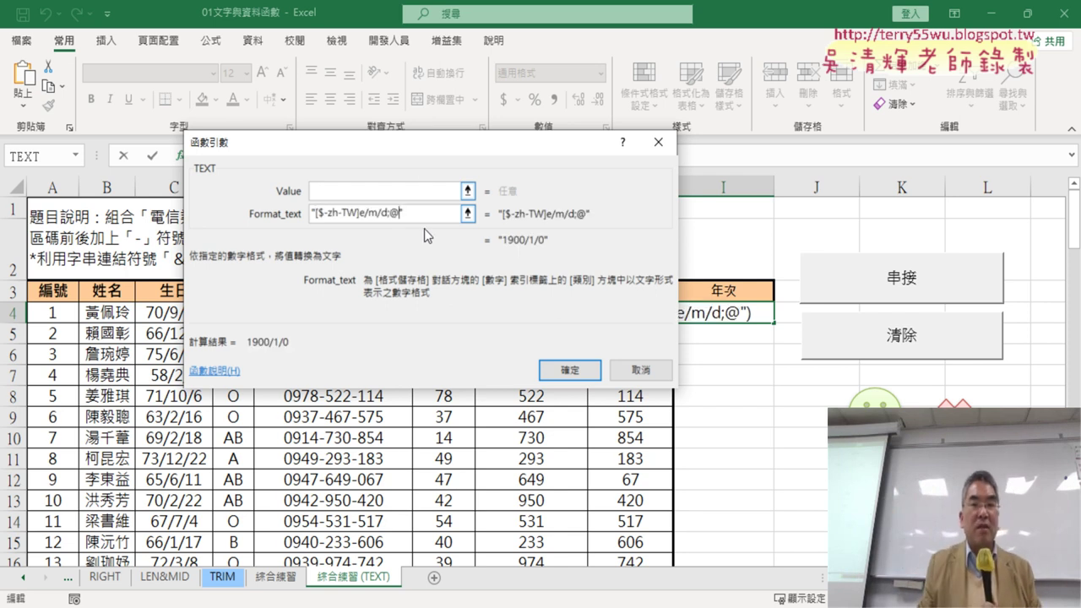
pyautogui.moveTo(426, 156); pyautogui.dragTo(450, 364)
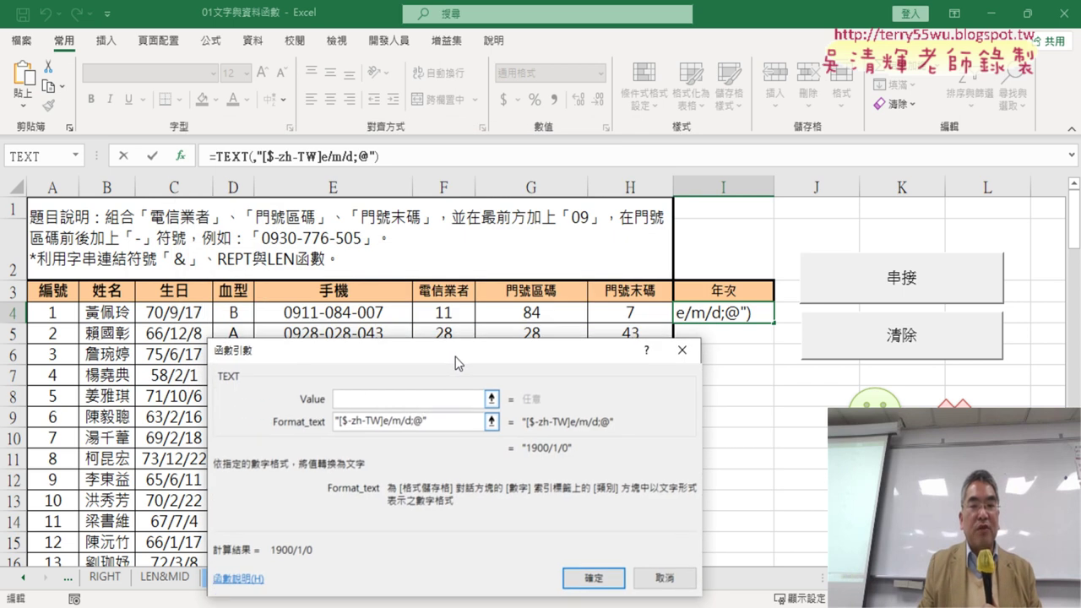
pyautogui.click(378, 401)
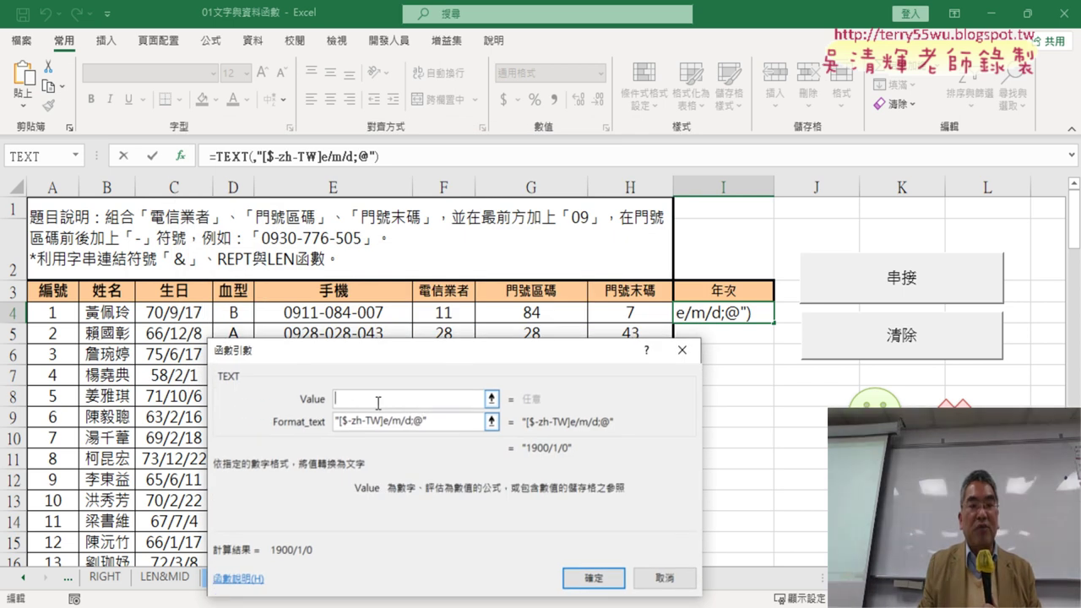
pyautogui.click(187, 316)
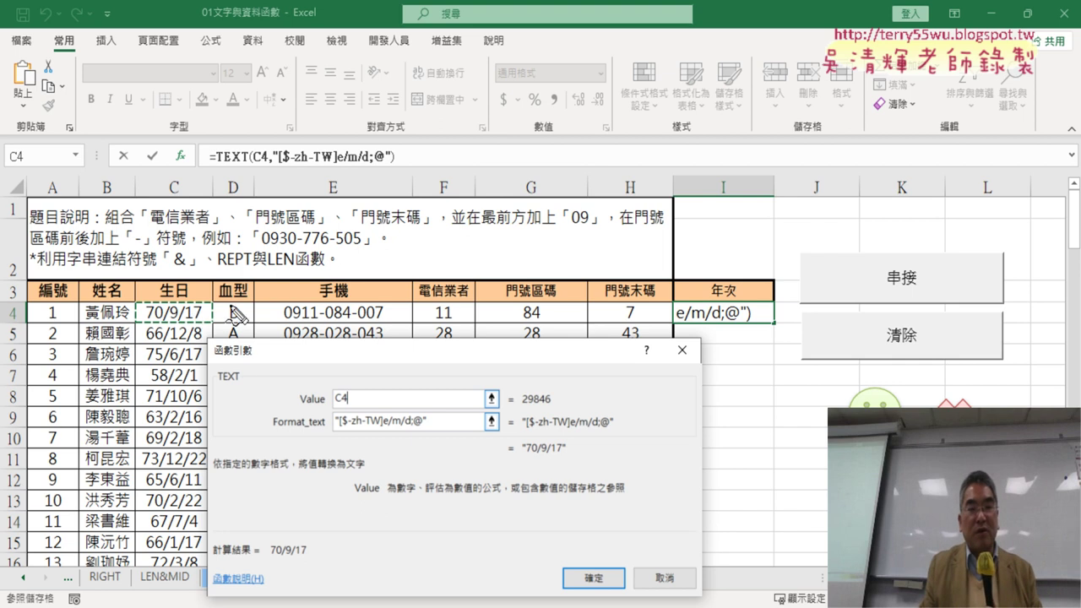
pyautogui.moveTo(240, 366); pyautogui.dragTo(245, 392)
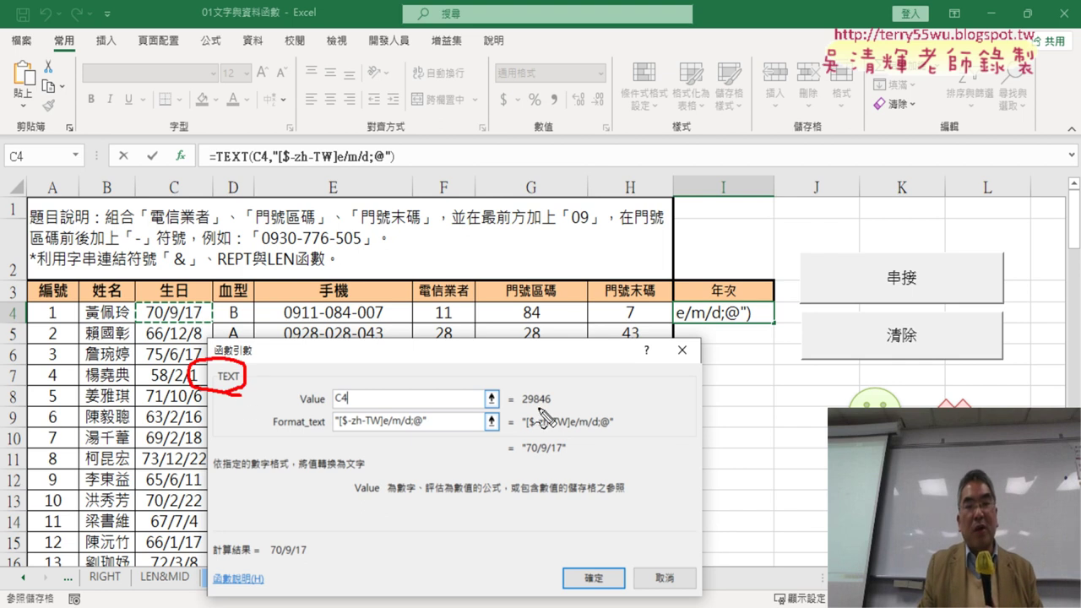
pyautogui.moveTo(521, 406); pyautogui.dragTo(551, 406)
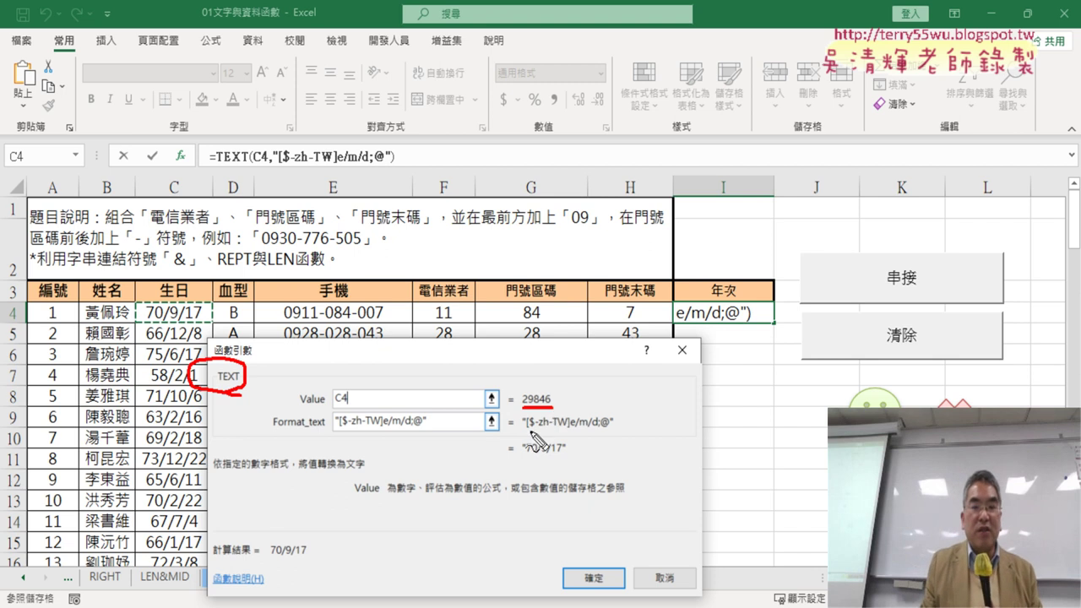
pyautogui.moveTo(525, 430); pyautogui.dragTo(601, 430)
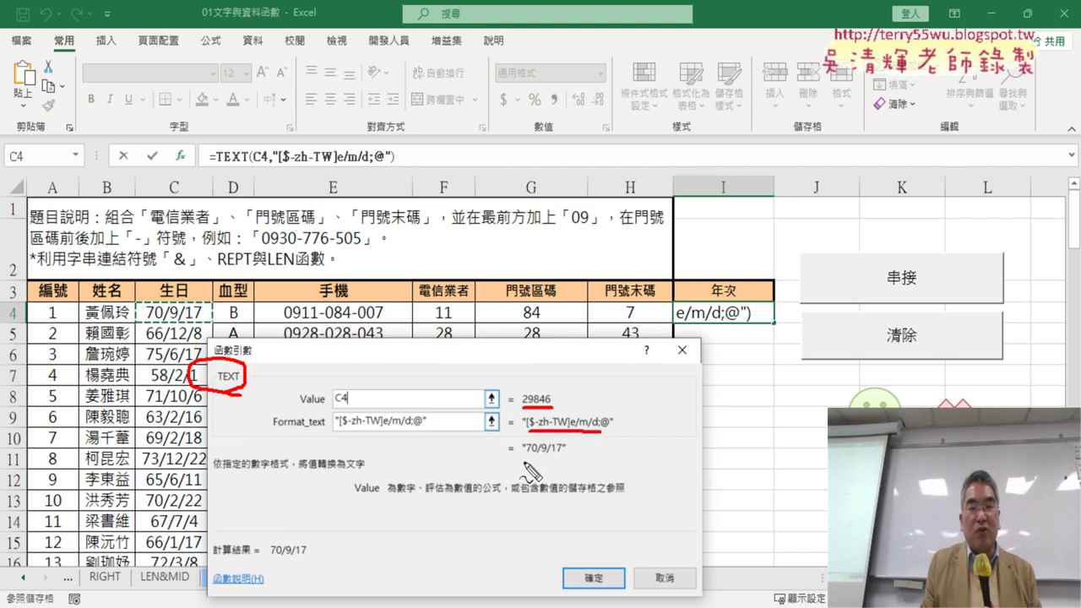
pyautogui.moveTo(523, 462)
pyautogui.mouseDown()
pyautogui.moveTo(580, 464)
pyautogui.moveTo(525, 460)
pyautogui.mouseUp()
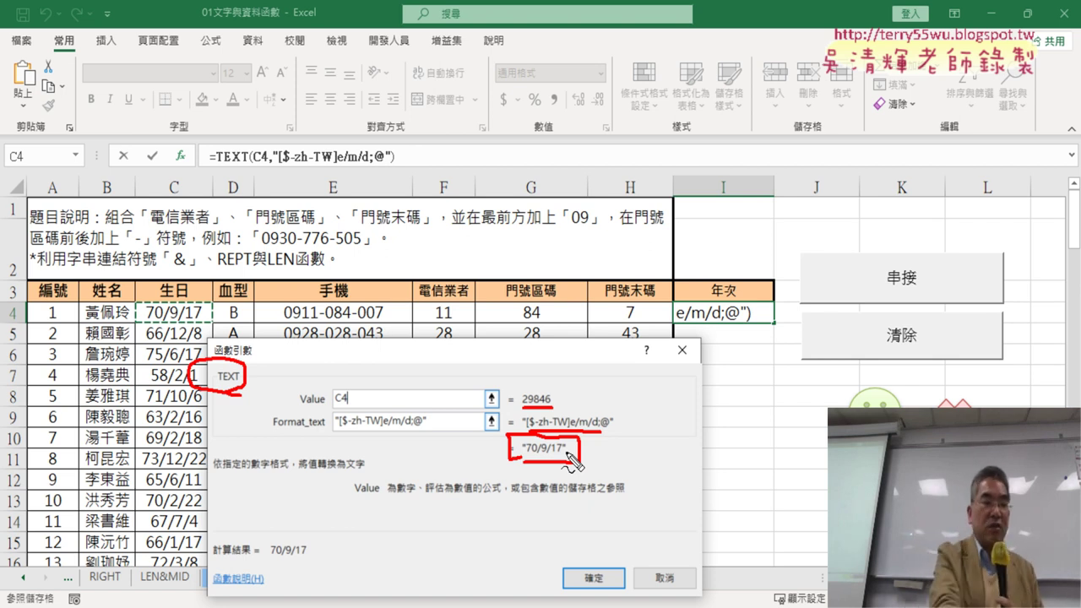
pyautogui.press('Escape')
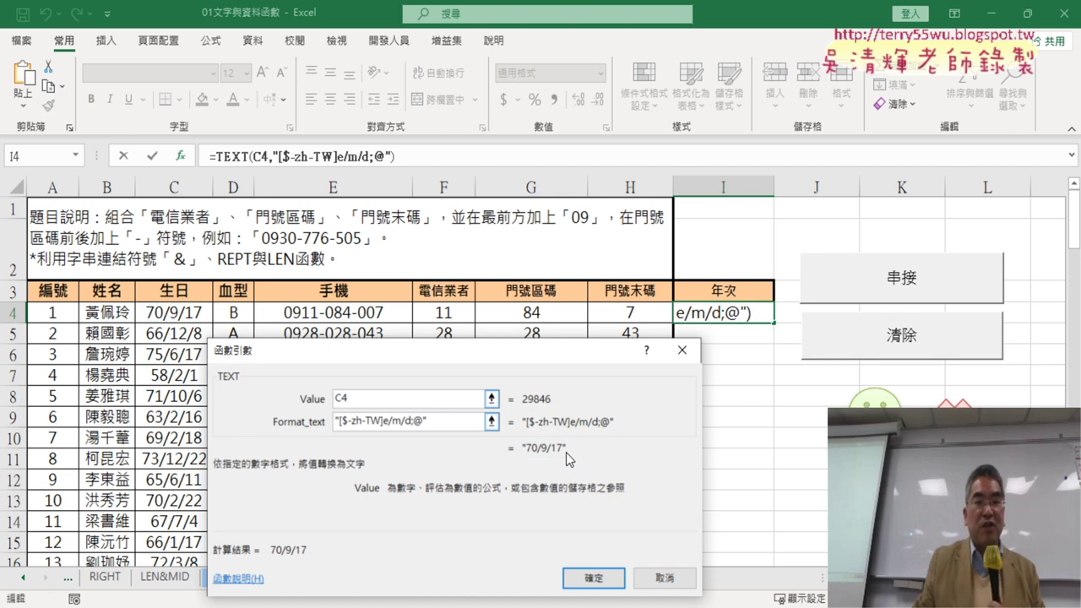
pyautogui.click(602, 578)
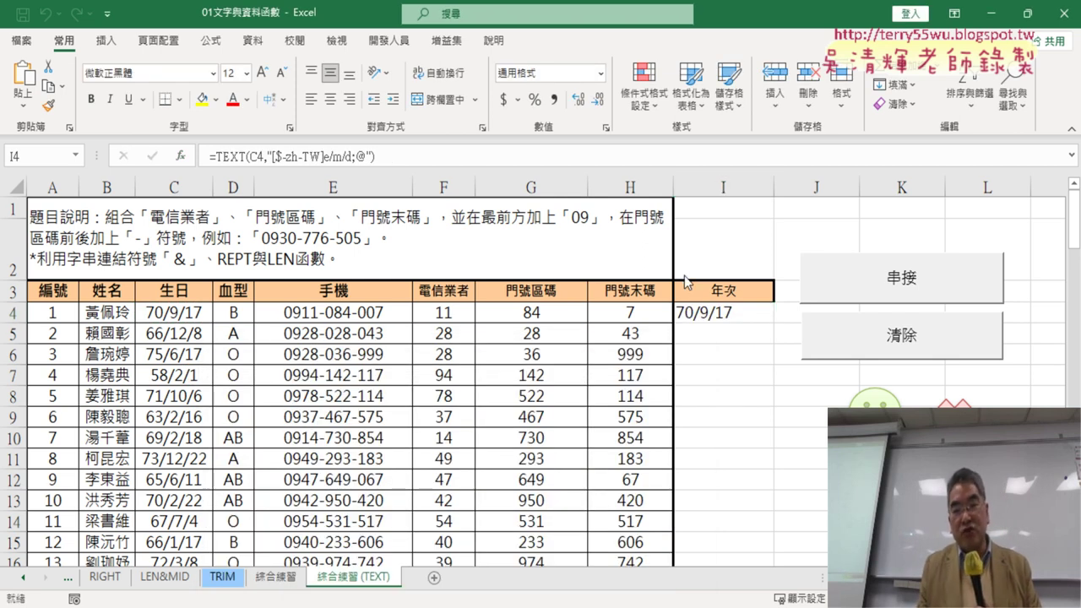
# Step: Select I4 and highlight its TEXT formula in the formula bar
pyautogui.click(754, 317)
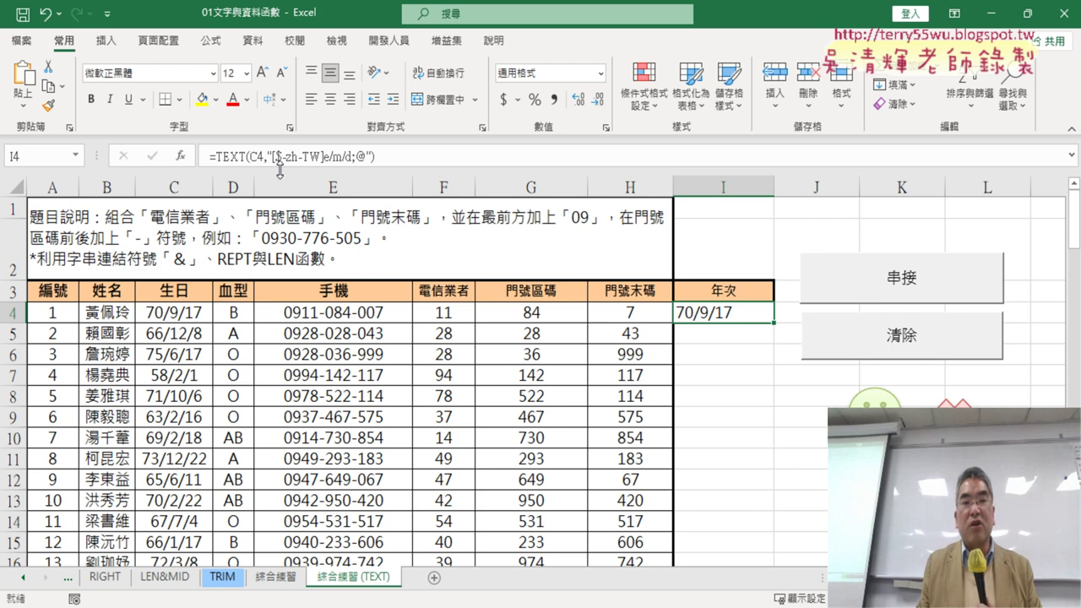
pyautogui.moveTo(217, 157); pyautogui.dragTo(397, 163)
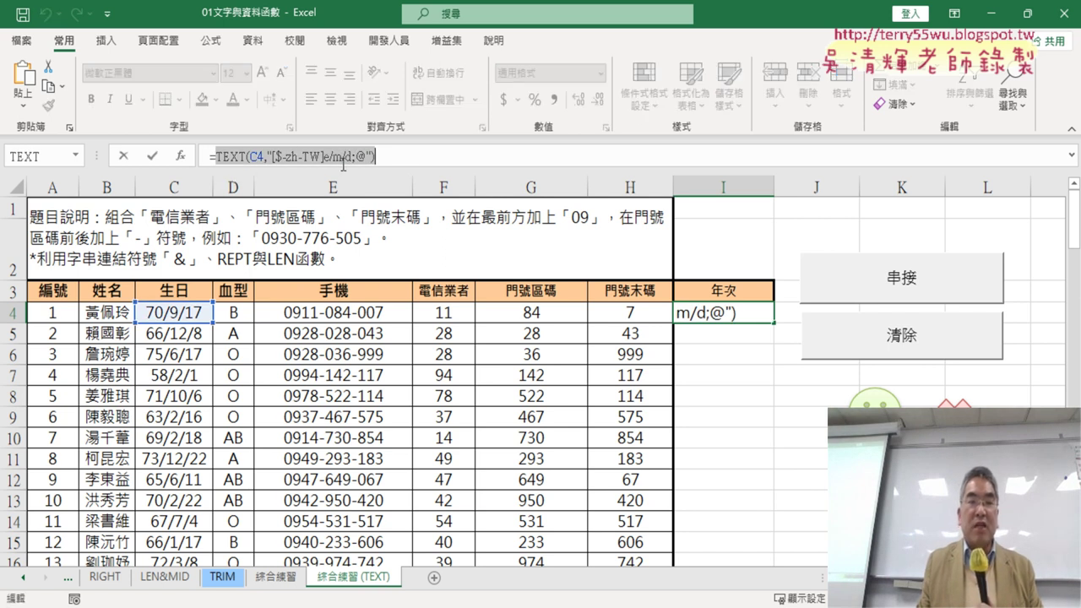
pyautogui.click(217, 155)
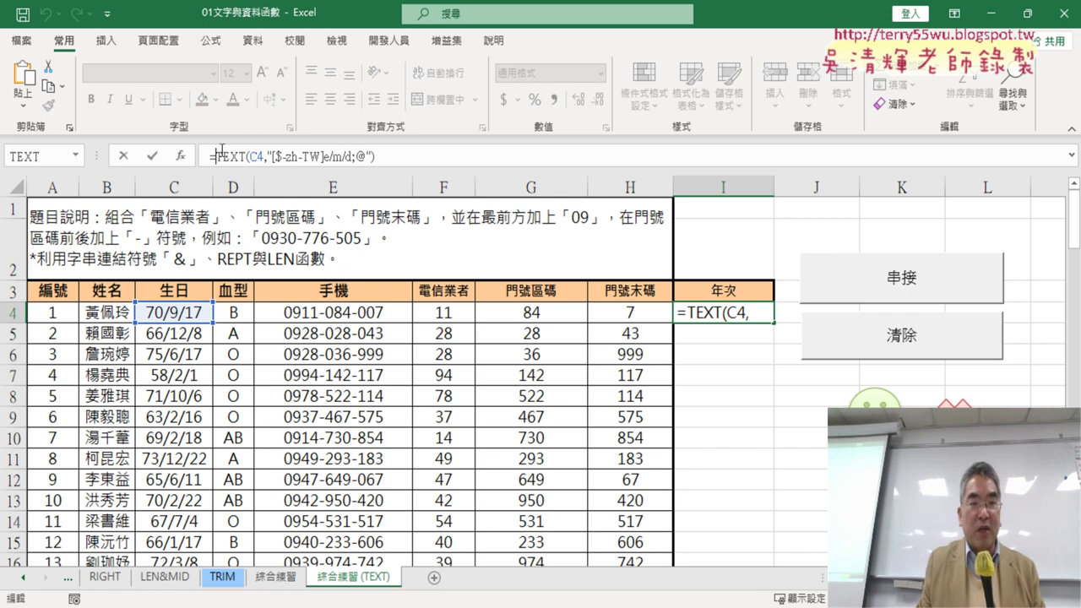
# Step: Cut TEXT(C4,"[$-zh-TW]e/m/d;@") out of I4's formula and pick the LEFT function
pyautogui.moveTo(217, 155); pyautogui.dragTo(425, 145)
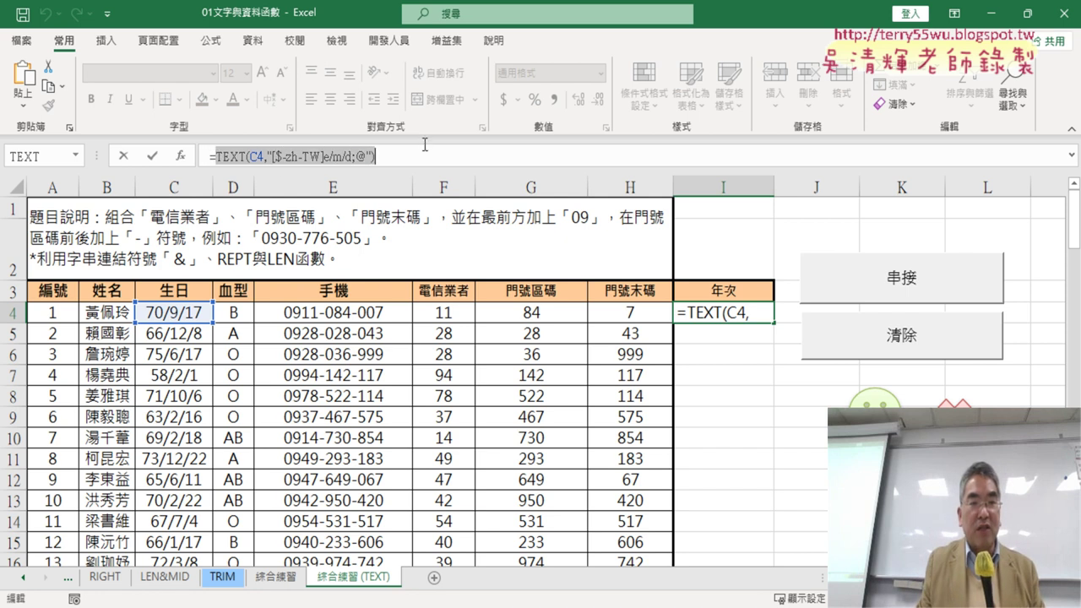
pyautogui.rightClick(343, 156)
pyautogui.click(354, 162)
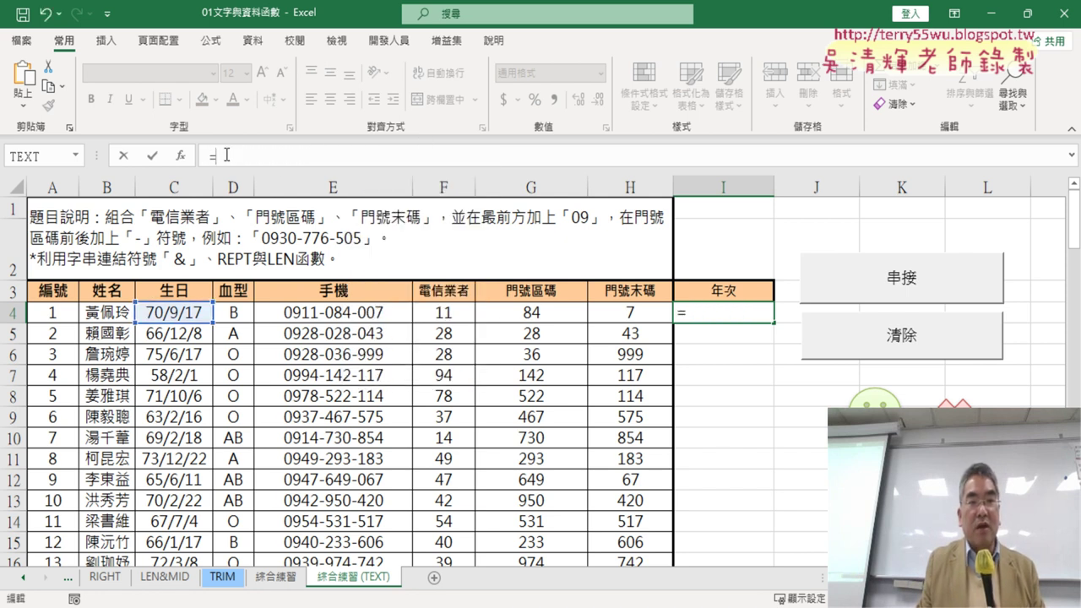
pyautogui.click(181, 157)
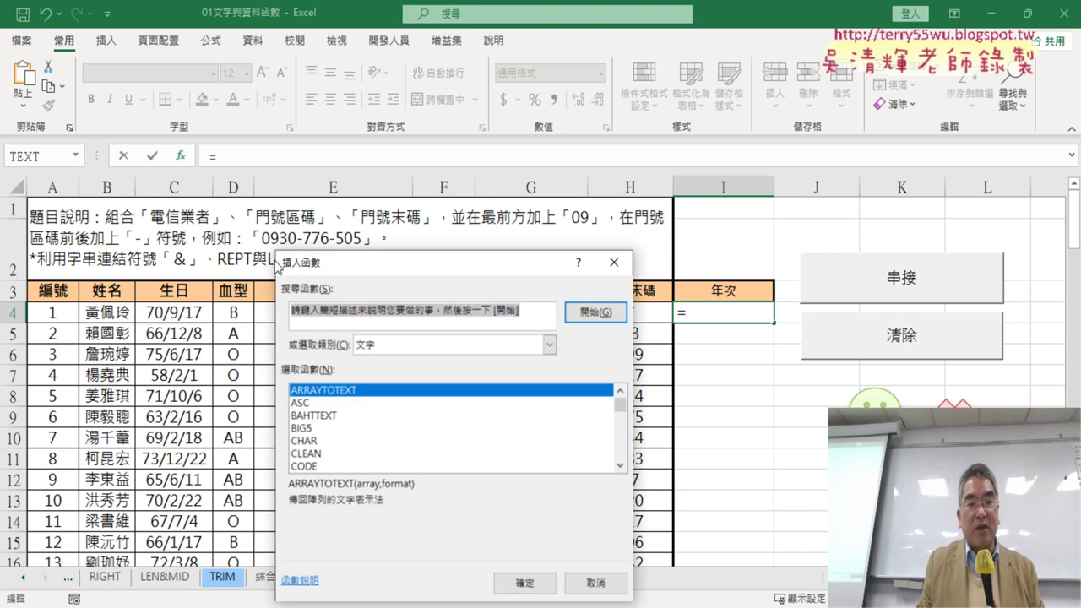
pyautogui.click(620, 465)
pyautogui.click(621, 465)
pyautogui.click(620, 466)
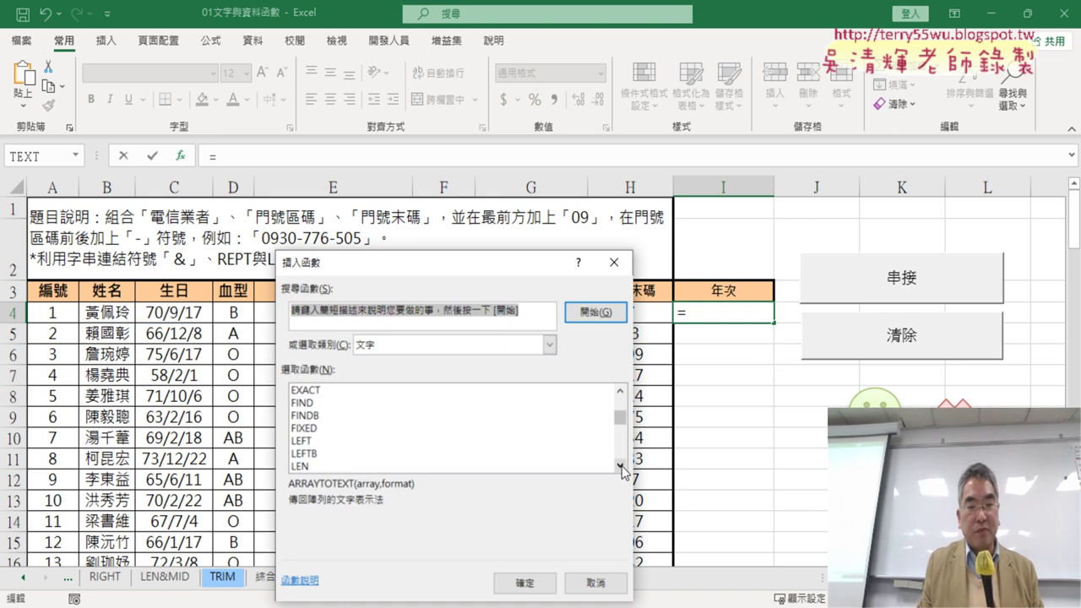
pyautogui.doubleClick(361, 440)
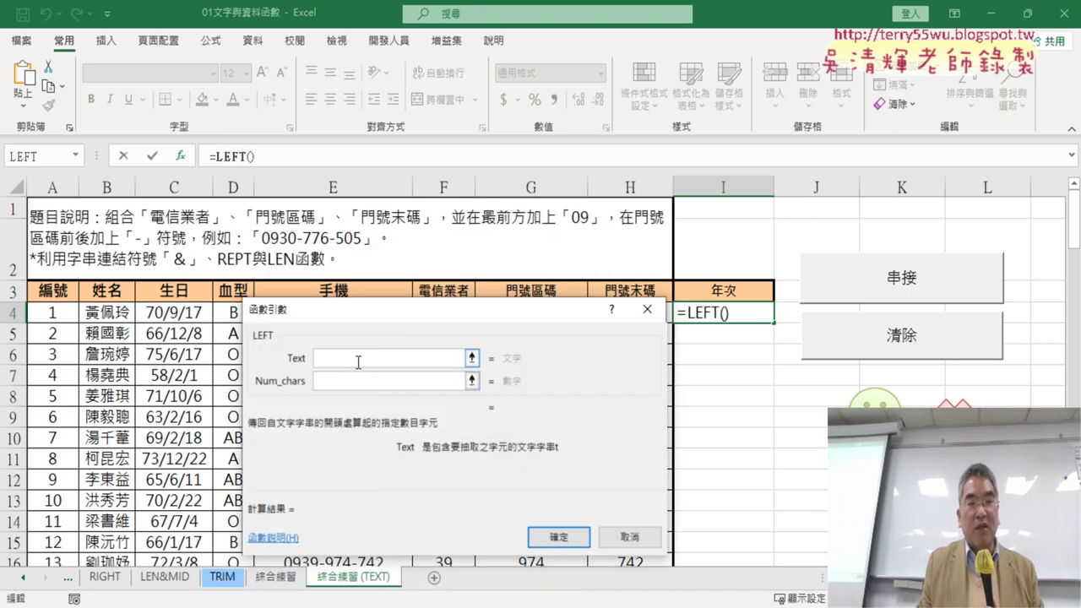
# Step: Build =LEFT(TEXT(C4,"[$-zh-TW]e/m/d;@"),2) in I4 and fill it down the 年次 column
pyautogui.rightClick(341, 355)
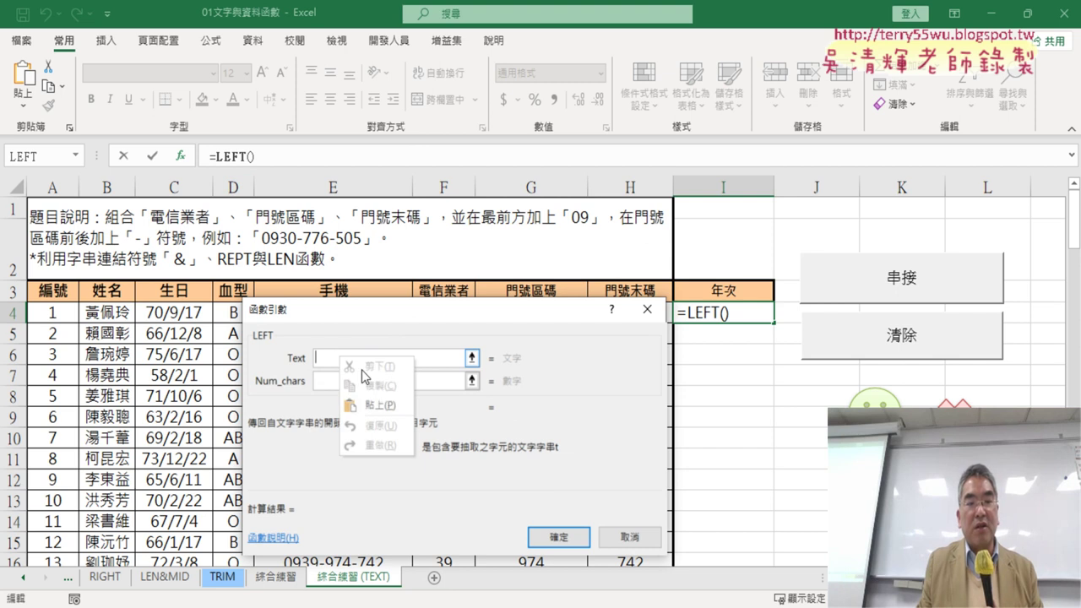
pyautogui.click(388, 409)
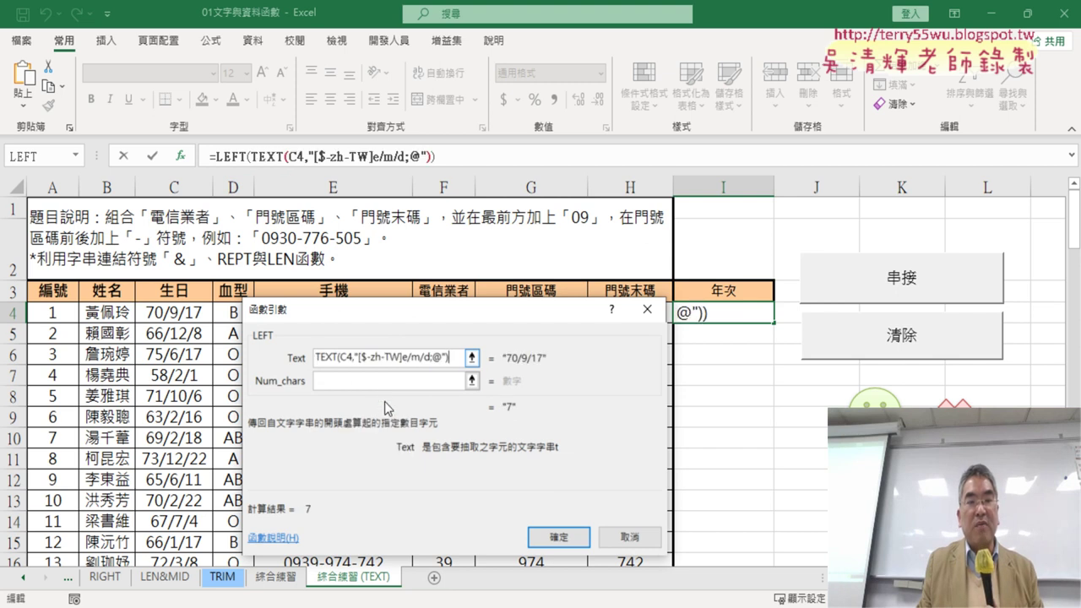
pyautogui.click(339, 385)
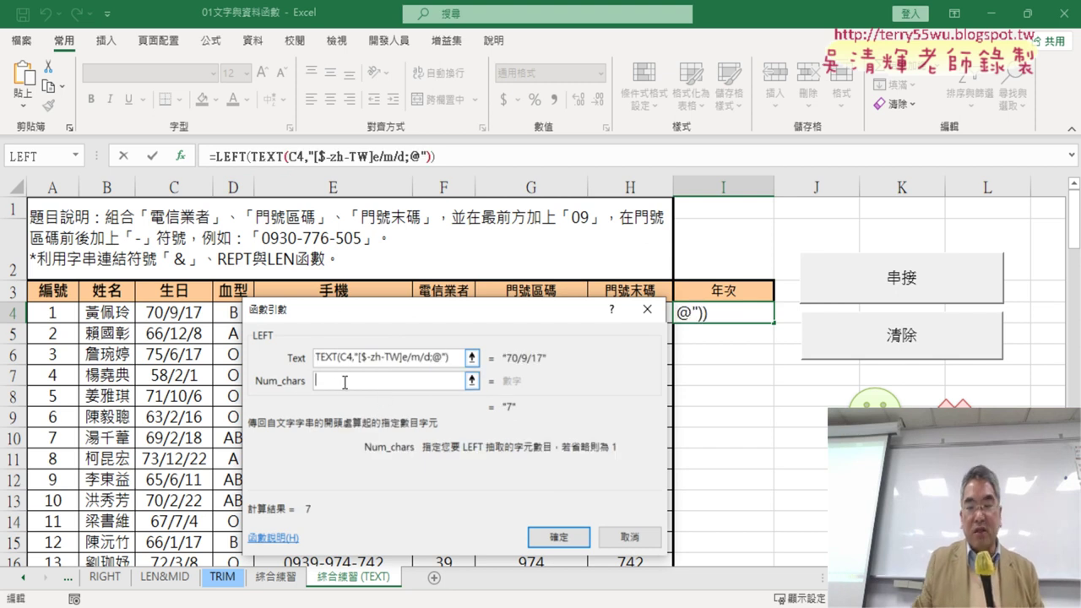
pyautogui.write('2')
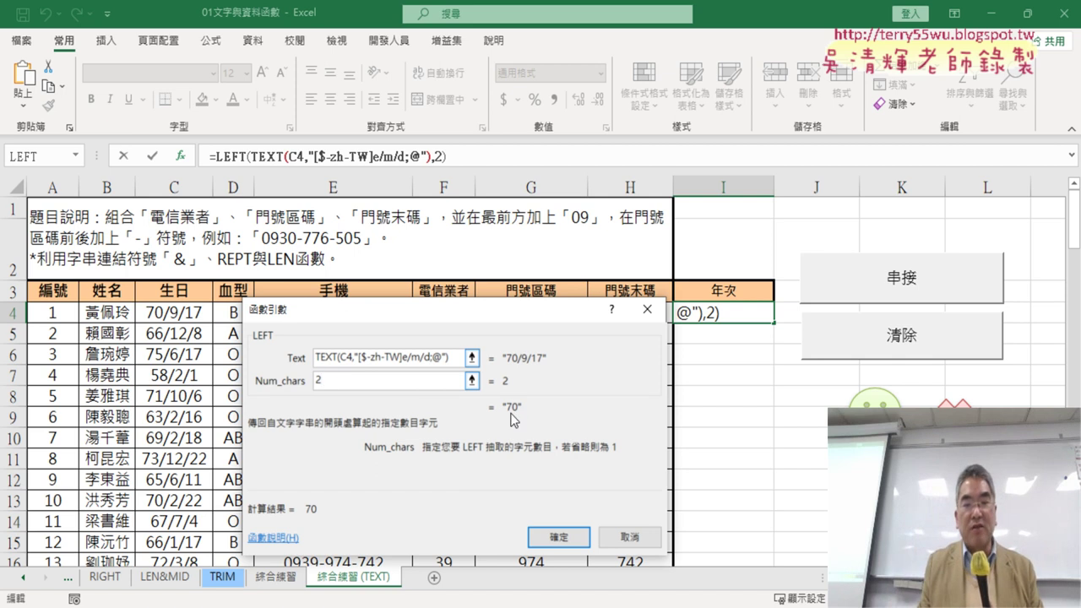
pyautogui.click(559, 540)
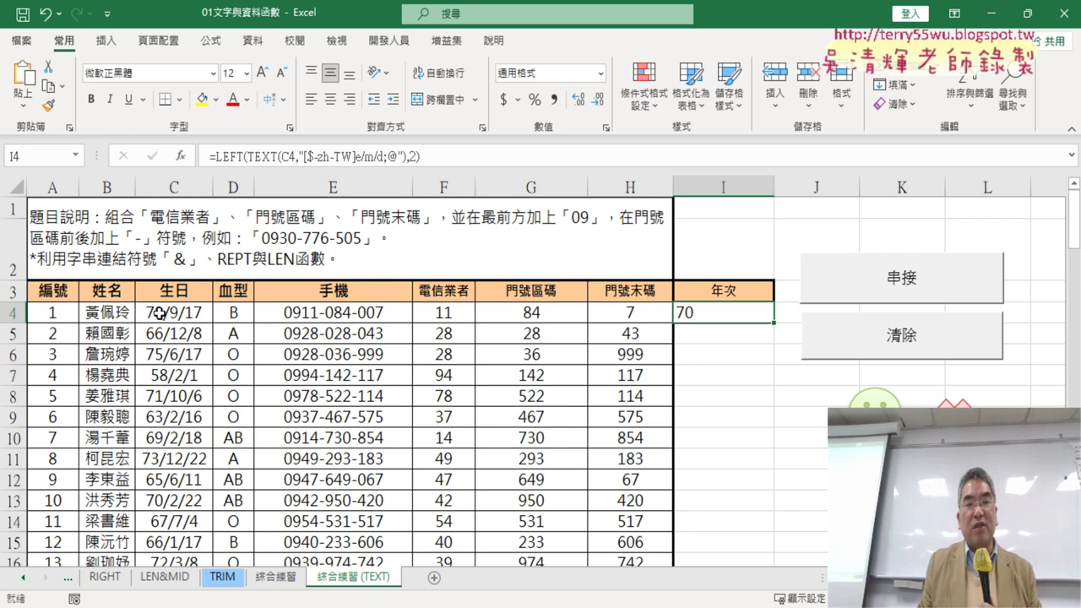
pyautogui.doubleClick(774, 322)
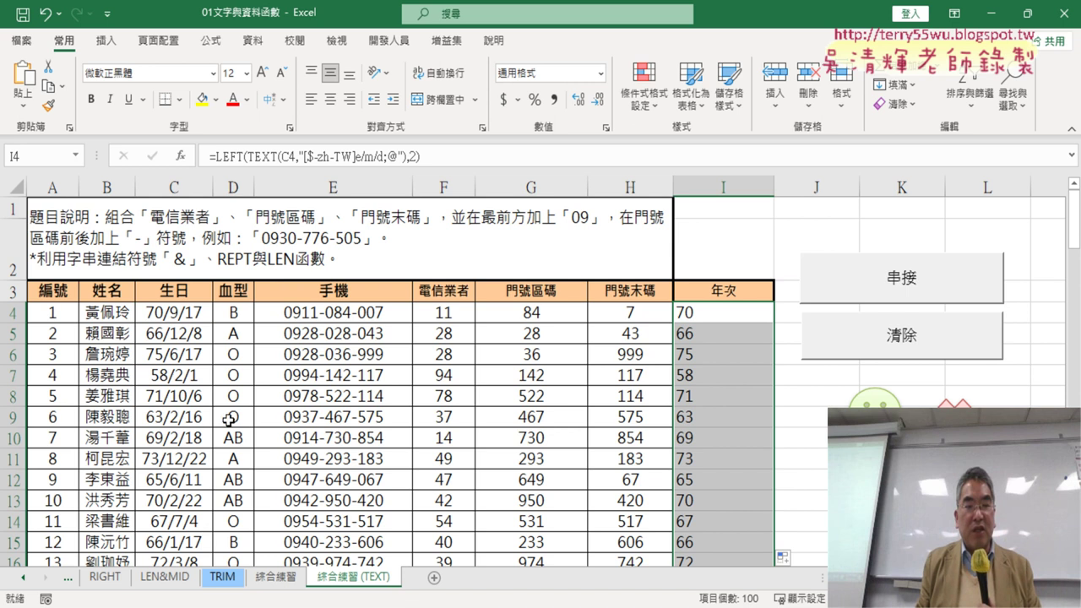
pyautogui.scroll(-1, 158, 330)
pyautogui.scroll(1, 169, 279)
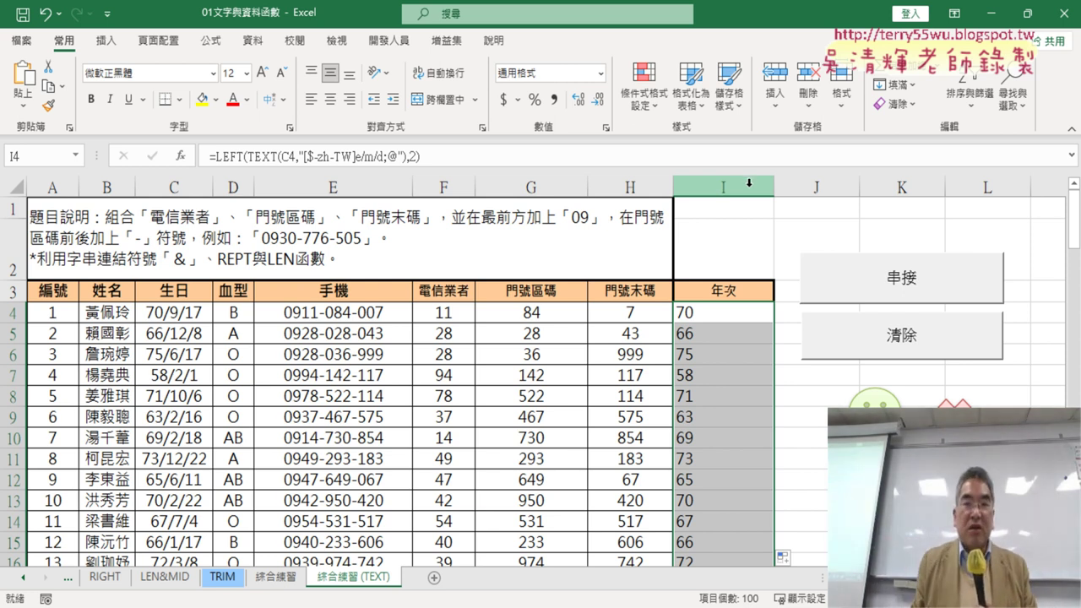
pyautogui.click(735, 185)
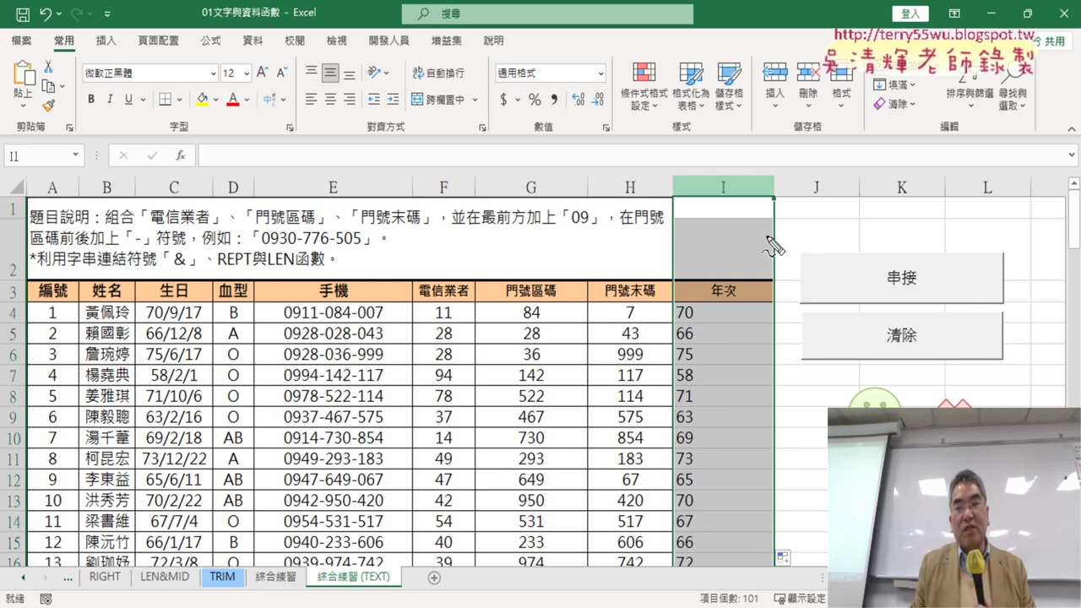
pyautogui.moveTo(663, 296)
pyautogui.mouseDown()
pyautogui.moveTo(667, 307)
pyautogui.moveTo(698, 305)
pyautogui.mouseUp()
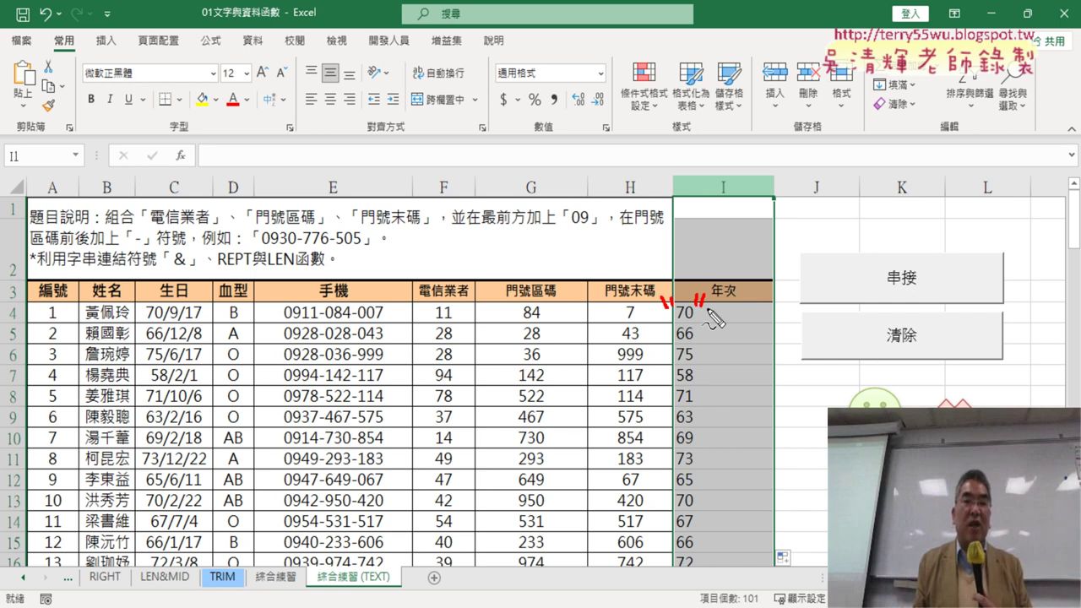
pyautogui.press('Escape')
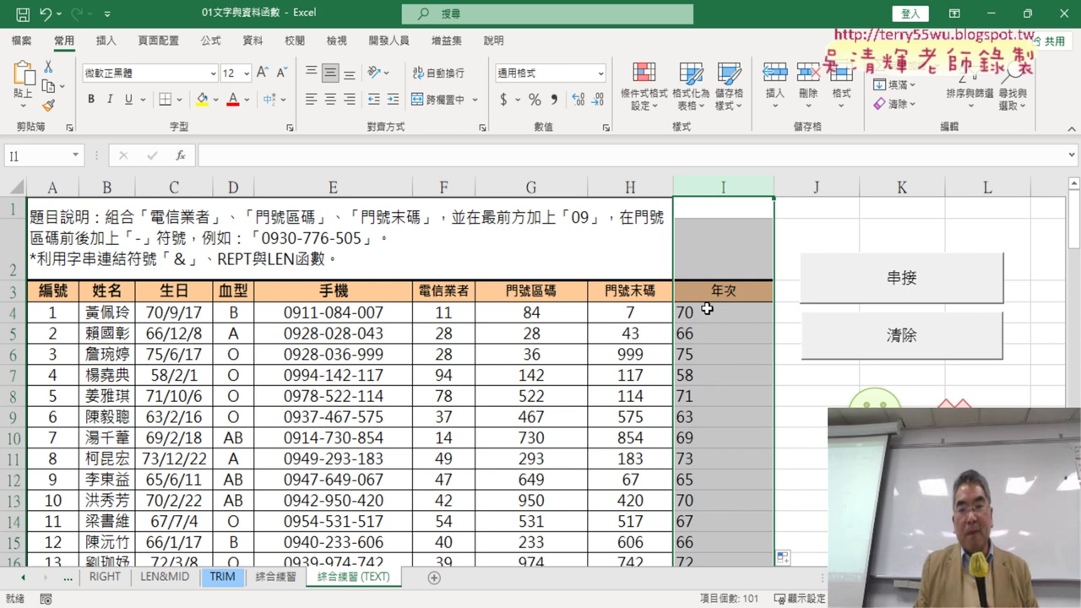
pyautogui.click(701, 312)
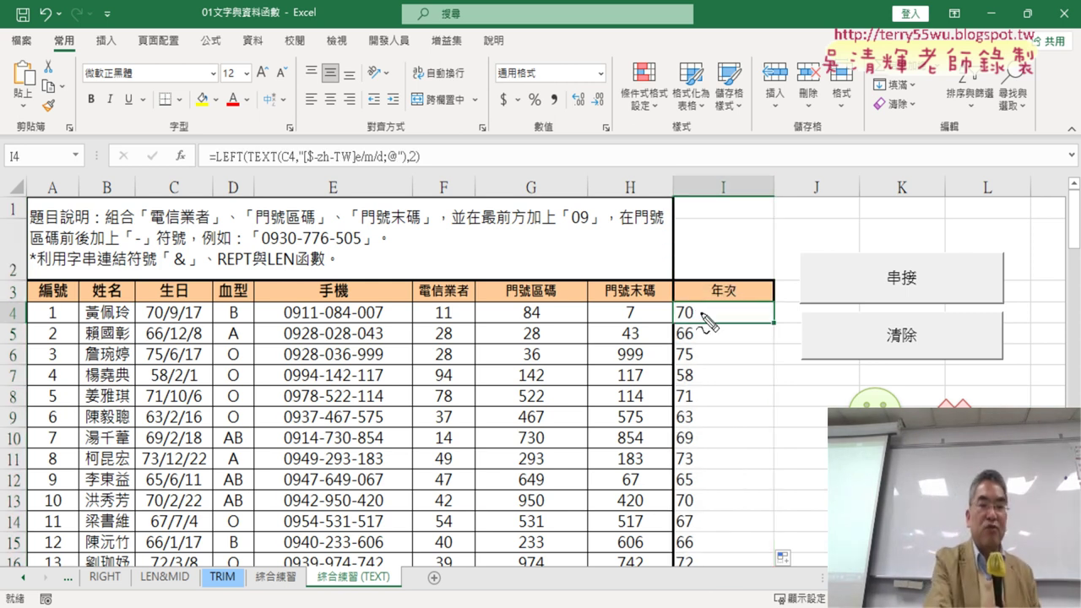
pyautogui.moveTo(312, 253)
pyautogui.mouseDown()
pyautogui.moveTo(322, 242)
pyautogui.moveTo(355, 243)
pyautogui.moveTo(334, 291)
pyautogui.mouseUp()
pyautogui.moveTo(375, 247)
pyautogui.mouseDown()
pyautogui.moveTo(470, 264)
pyautogui.moveTo(454, 276)
pyautogui.mouseUp()
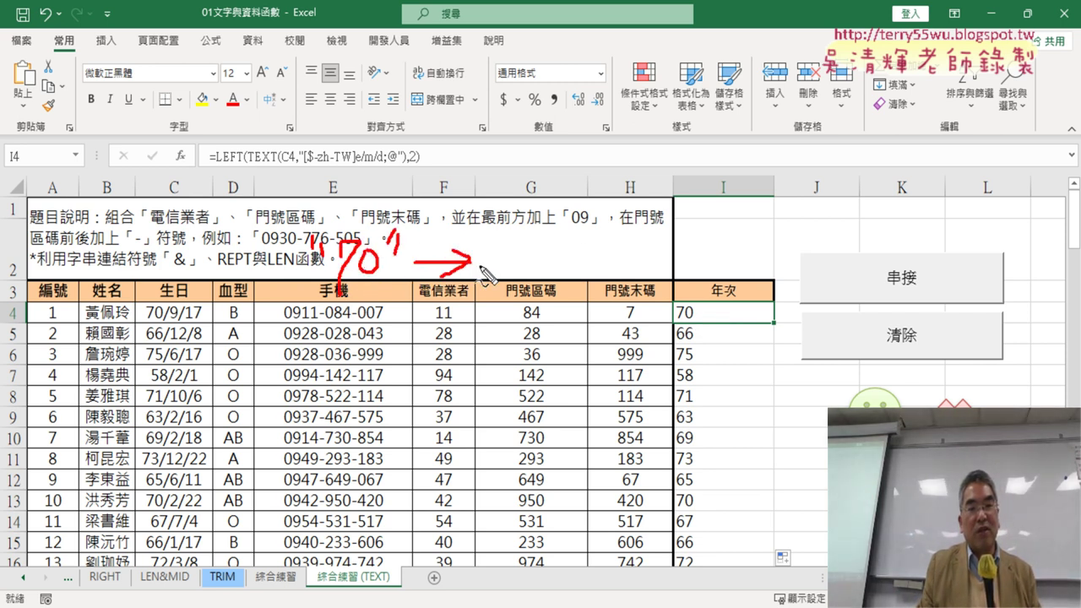
pyautogui.moveTo(486, 233)
pyautogui.mouseDown()
pyautogui.moveTo(517, 229)
pyautogui.moveTo(501, 288)
pyautogui.mouseUp()
pyautogui.moveTo(540, 245); pyautogui.dragTo(532, 254)
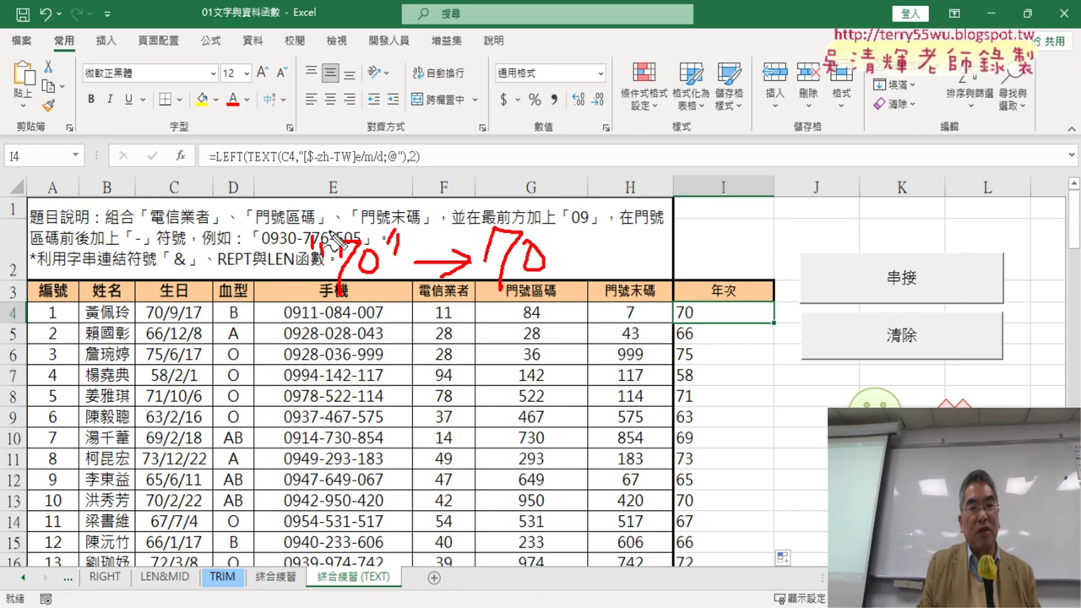
pyautogui.moveTo(308, 230); pyautogui.dragTo(333, 247)
pyautogui.moveTo(397, 218); pyautogui.dragTo(386, 244)
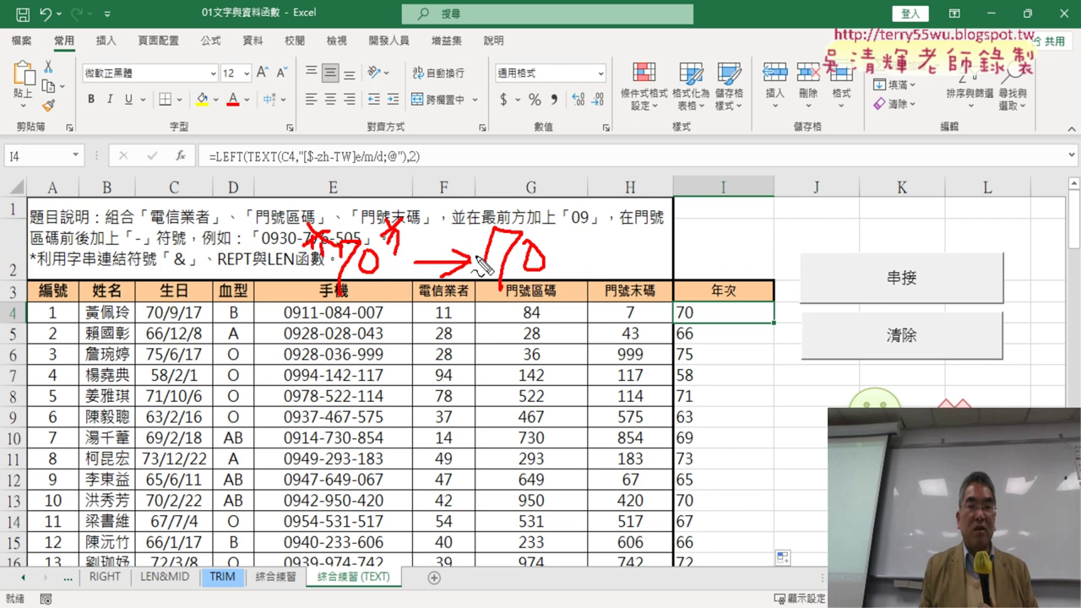
pyautogui.press('Escape')
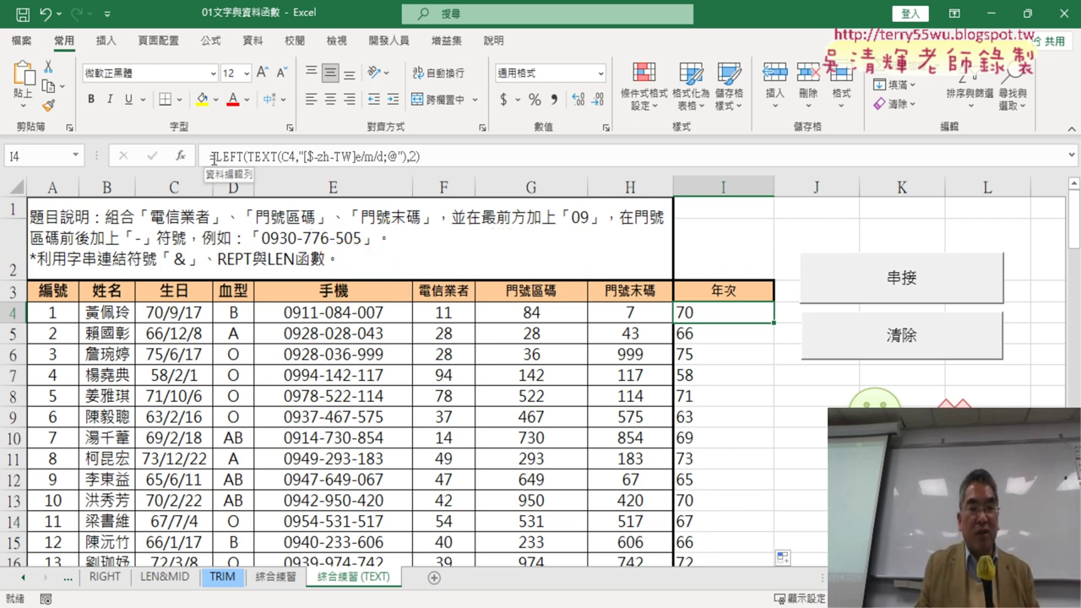
# Step: Wrap I4's year formula in VALUE() so it returns 70 as a number
pyautogui.moveTo(215, 157); pyautogui.dragTo(421, 157)
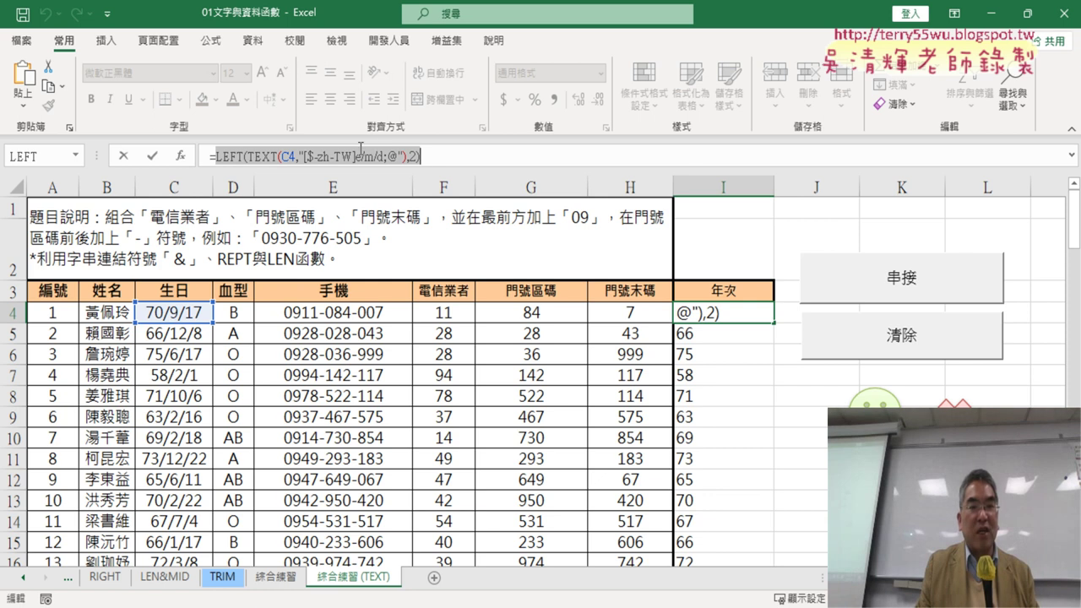
pyautogui.click(216, 156)
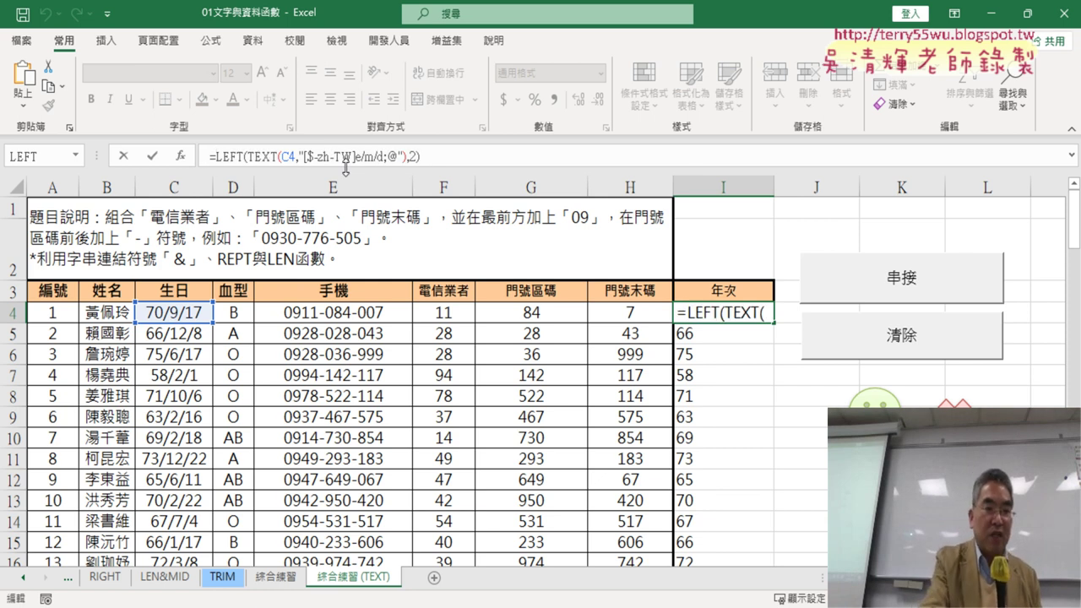
pyautogui.write('《')
pyautogui.press('BackSpace')
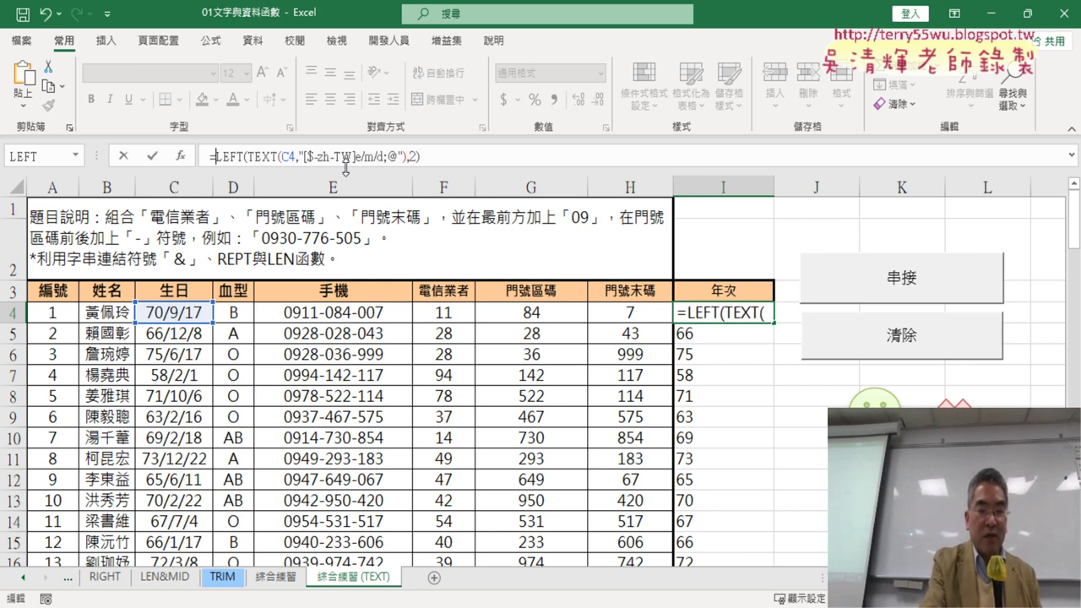
pyautogui.write('v')
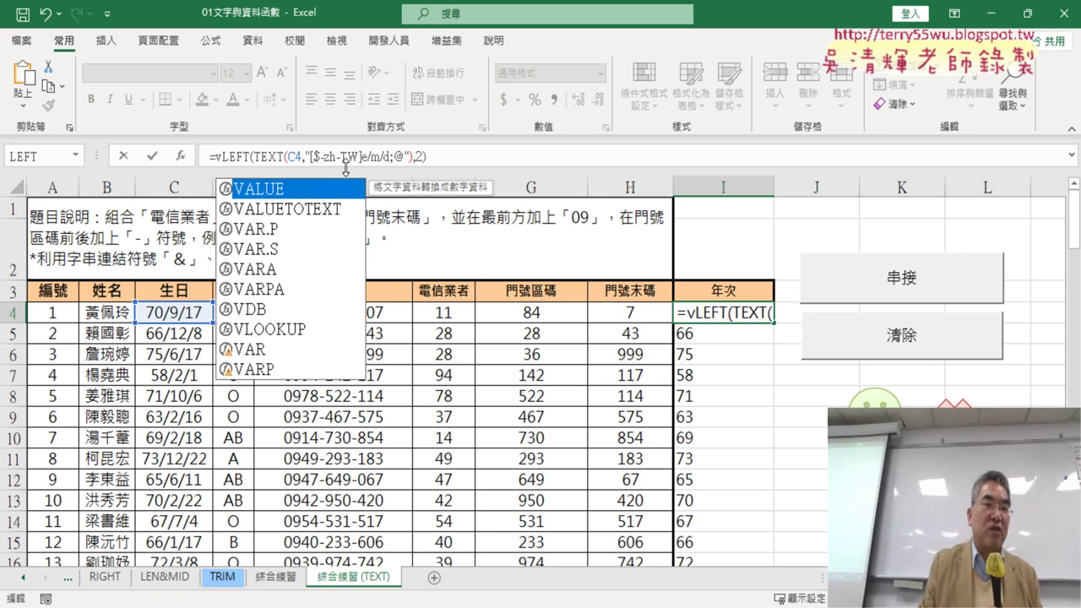
pyautogui.doubleClick(279, 191)
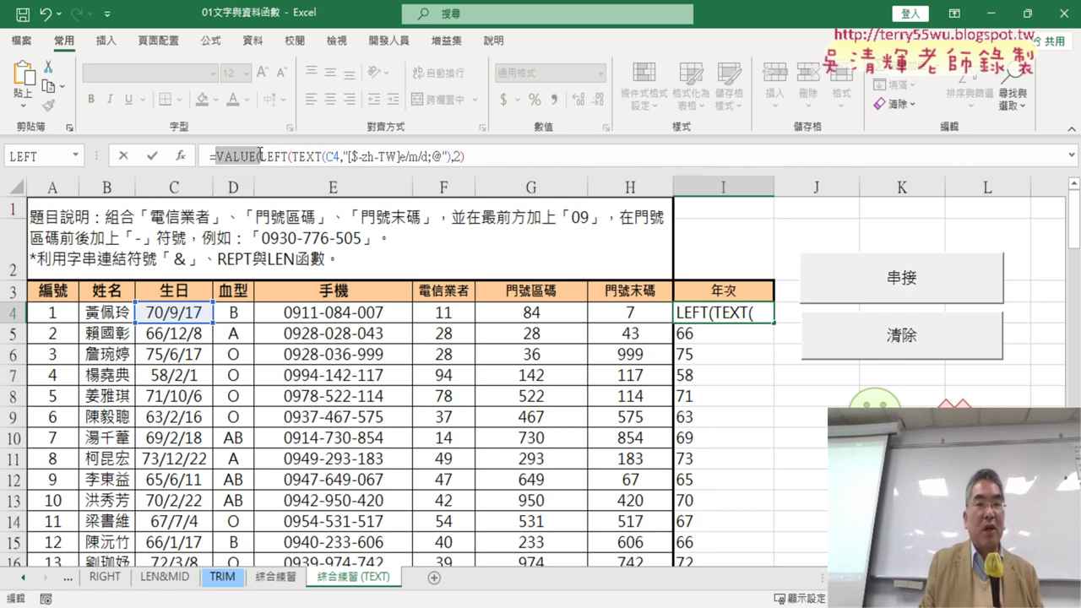
pyautogui.click(260, 153)
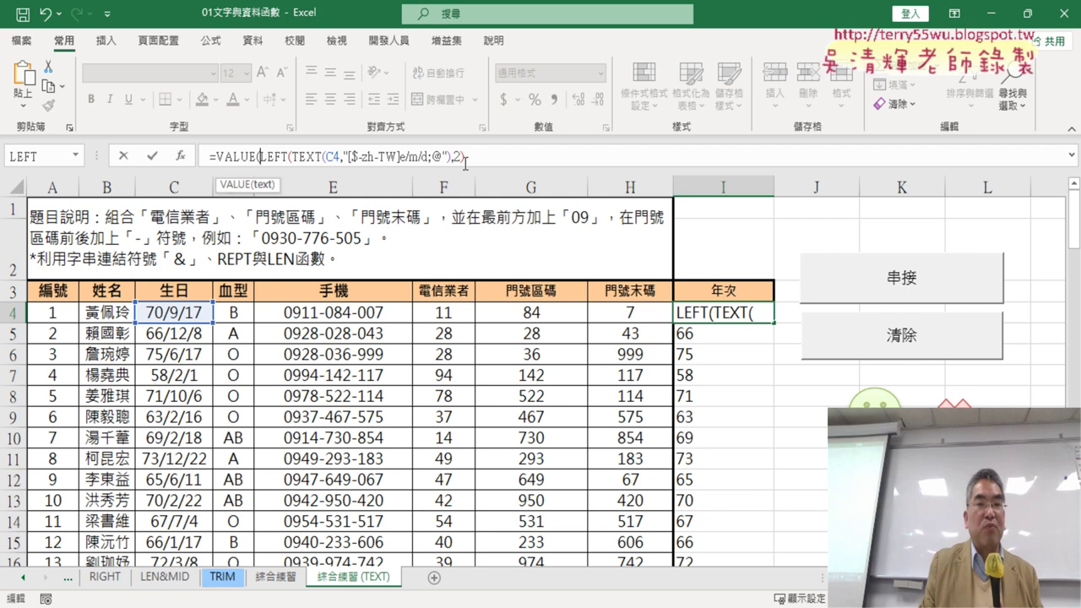
pyautogui.click(520, 161)
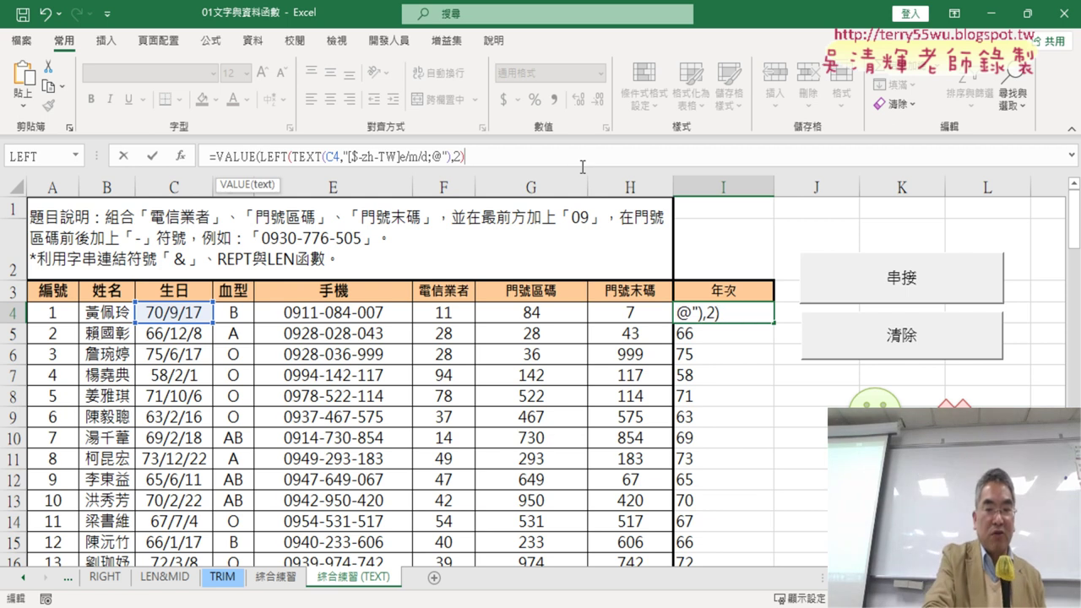
pyautogui.write(')')
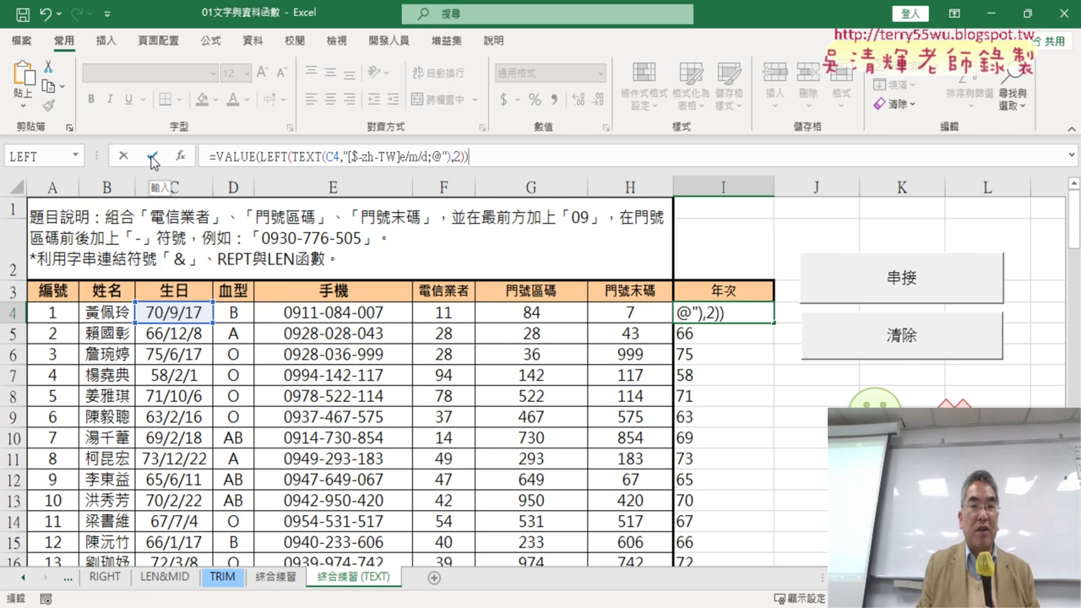
pyautogui.click(154, 157)
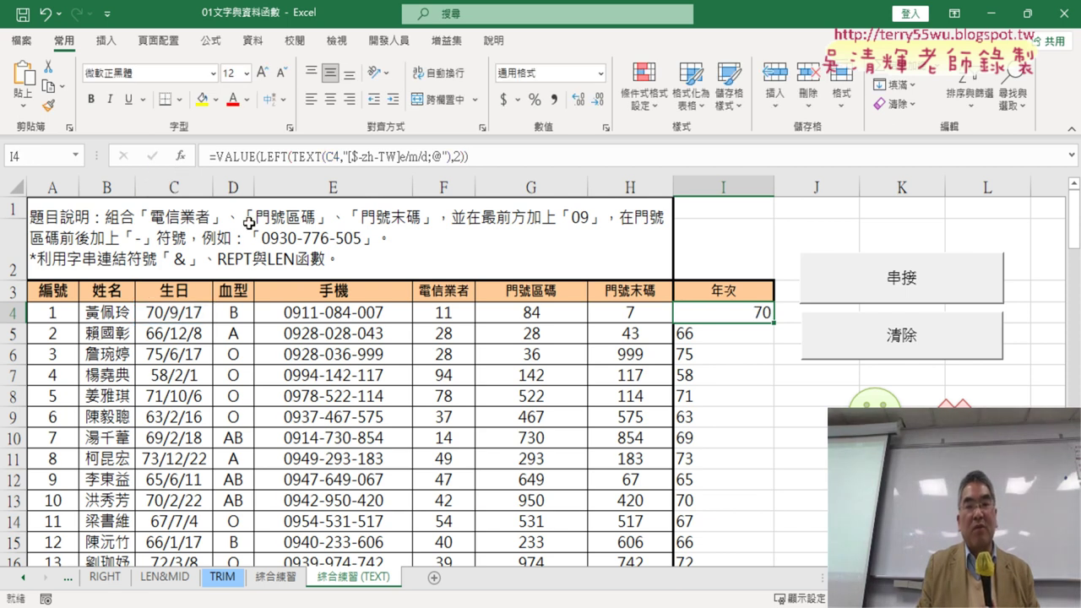
# Step: Fill I4's VALUE year formula down the 年次 column and narrow column I
pyautogui.doubleClick(773, 324)
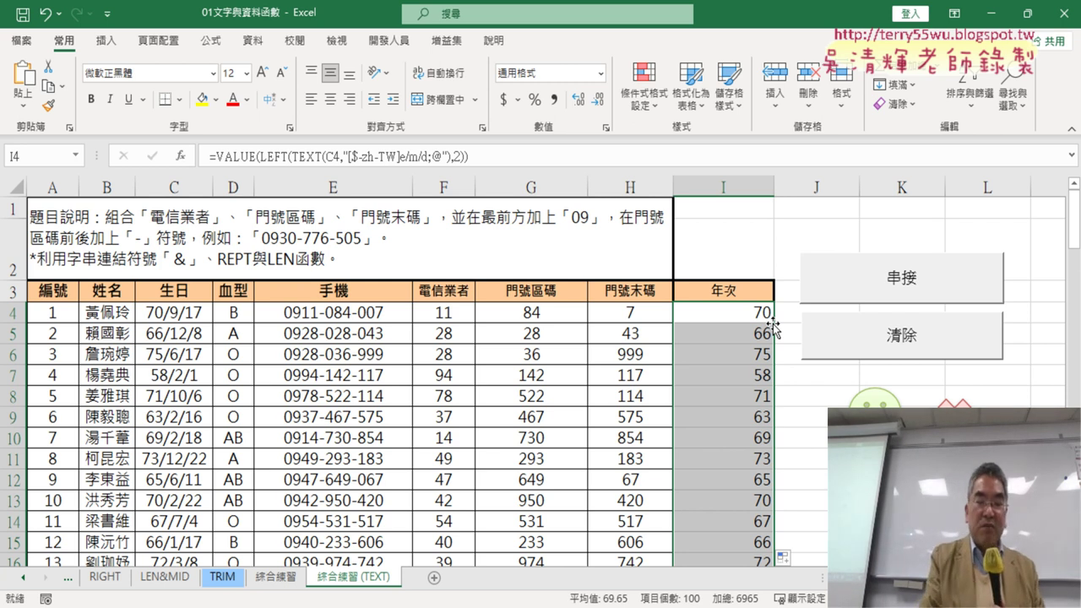
pyautogui.hotkey('ctrl', 'z')
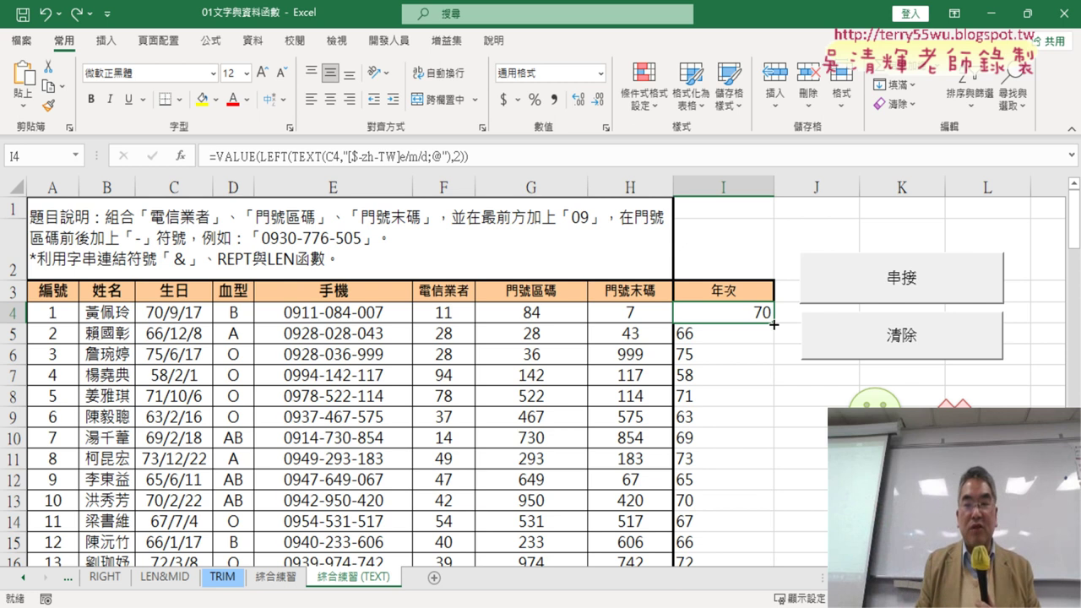
pyautogui.doubleClick(773, 323)
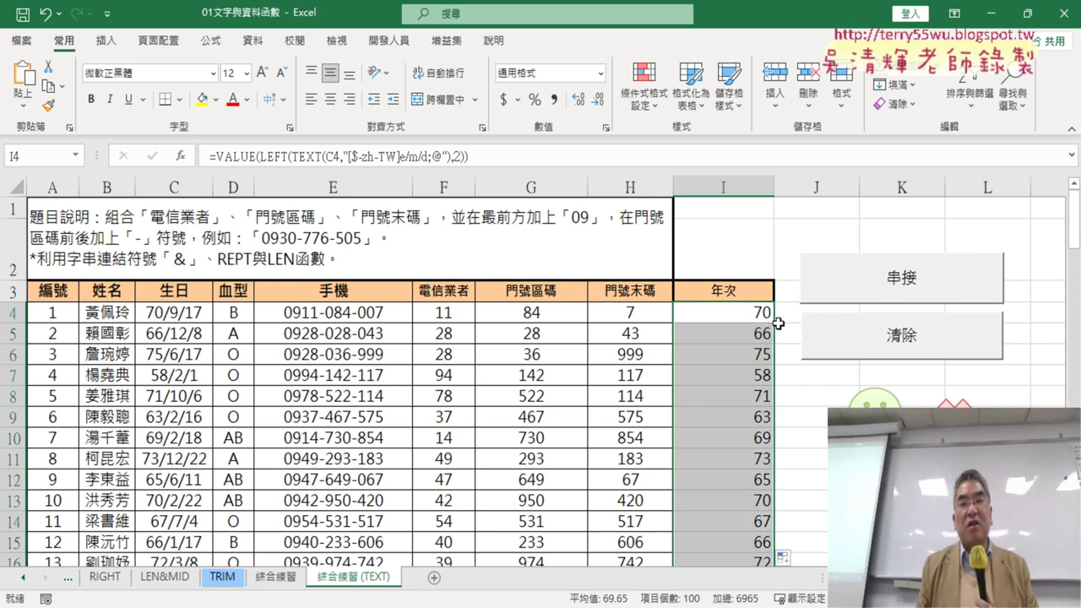
pyautogui.moveTo(774, 186); pyautogui.dragTo(726, 187)
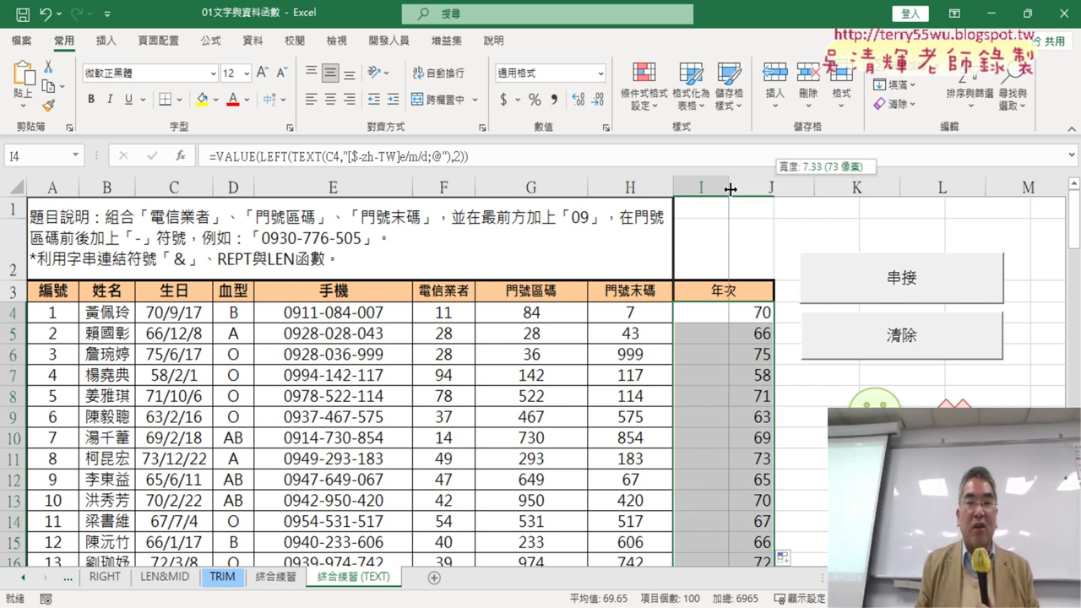
# Step: Select the 年次 column and highlight 樞紐分析表 on the 插入 ribbon
pyautogui.click(700, 181)
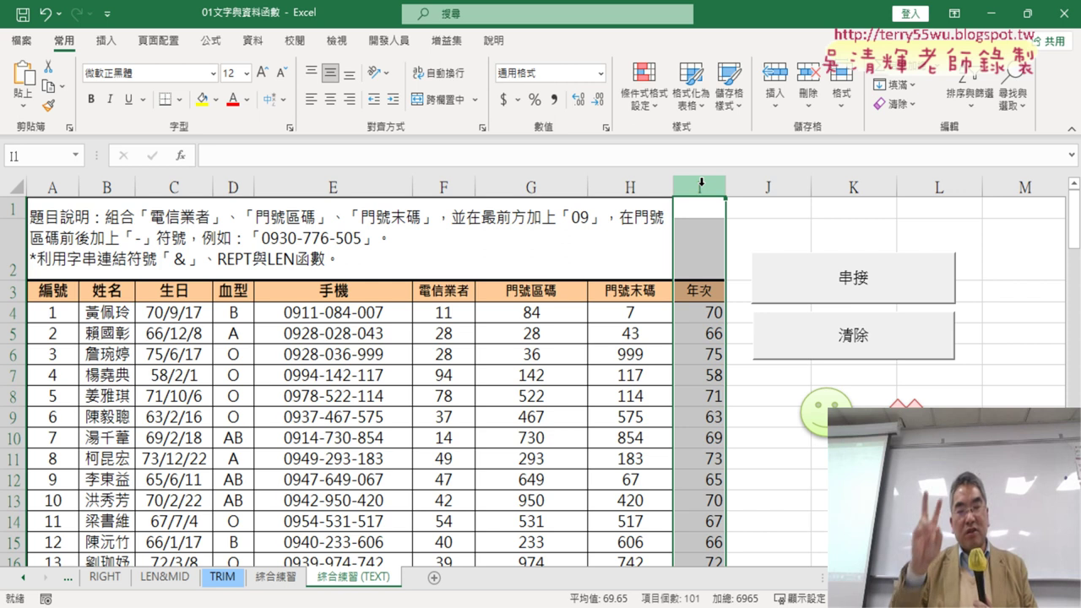
pyautogui.click(106, 40)
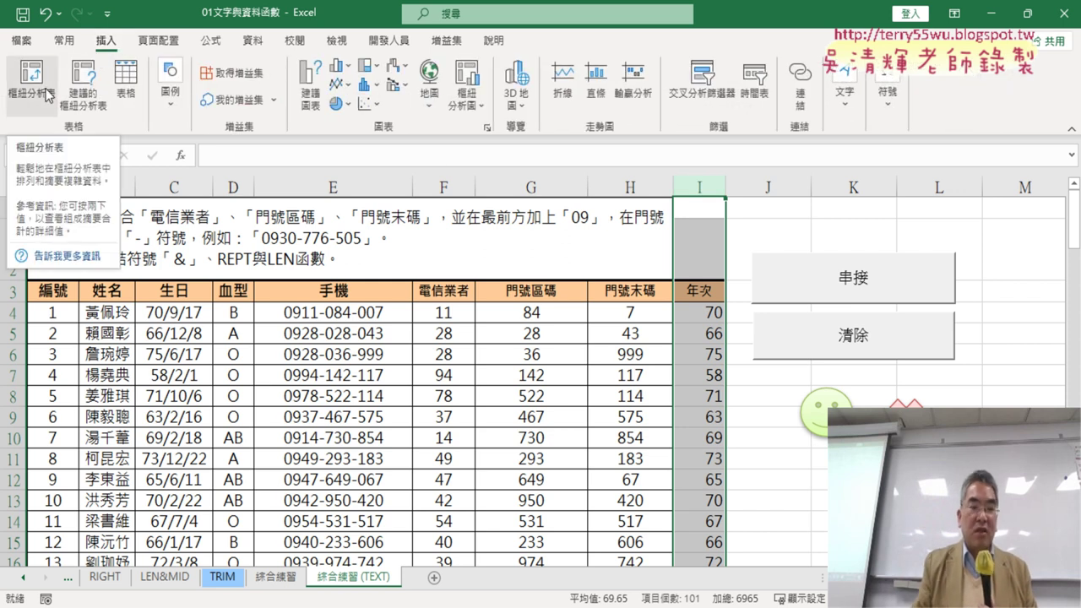
pyautogui.click(47, 95)
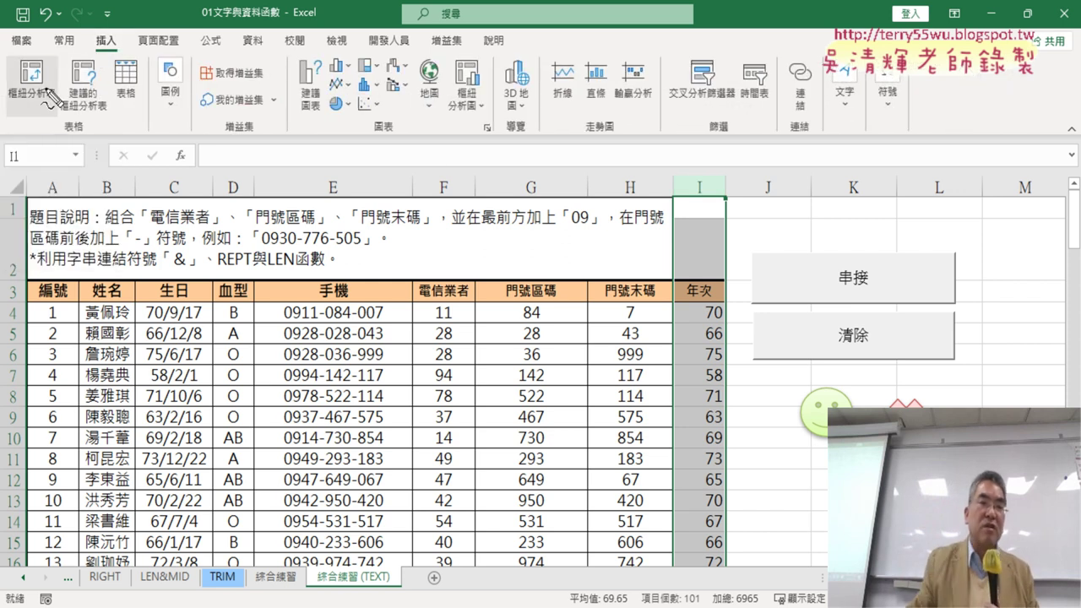
pyautogui.moveTo(59, 127); pyautogui.dragTo(46, 66)
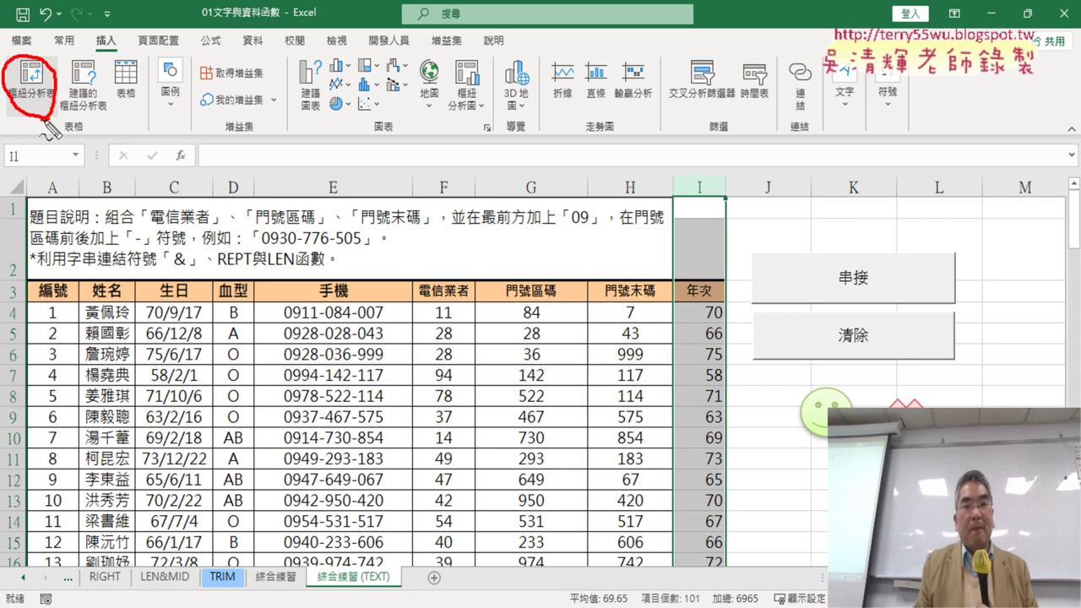
# Step: Mark up the 年次 header and rows 1–3 with the pen, then clear the marks
pyautogui.moveTo(726, 319)
pyautogui.mouseDown()
pyautogui.moveTo(760, 287)
pyautogui.moveTo(718, 319)
pyautogui.mouseUp()
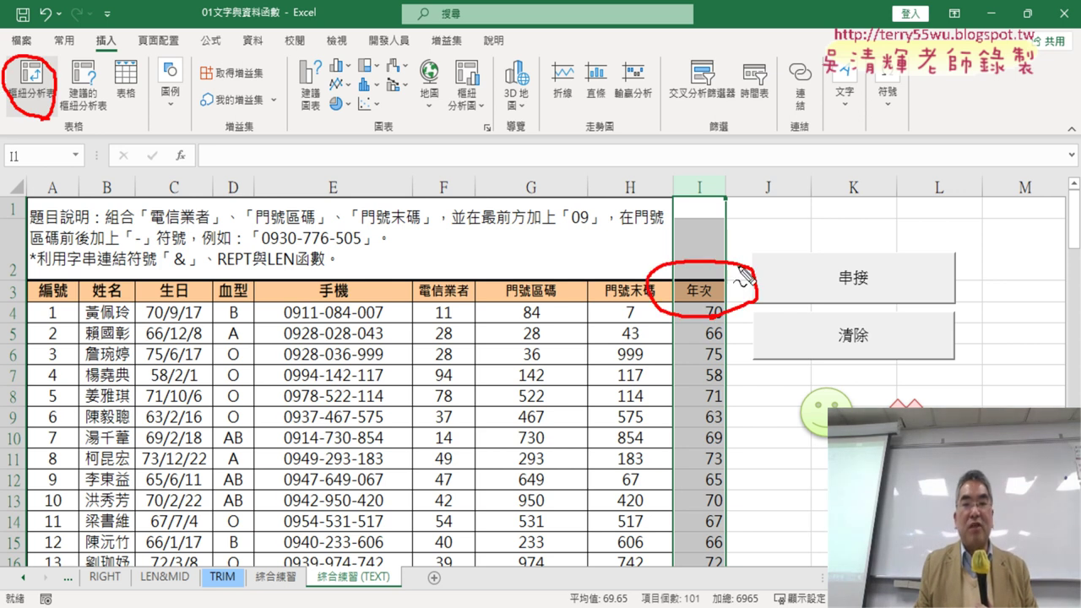
pyautogui.moveTo(716, 240)
pyautogui.mouseDown()
pyautogui.moveTo(731, 251)
pyautogui.moveTo(759, 233)
pyautogui.mouseUp()
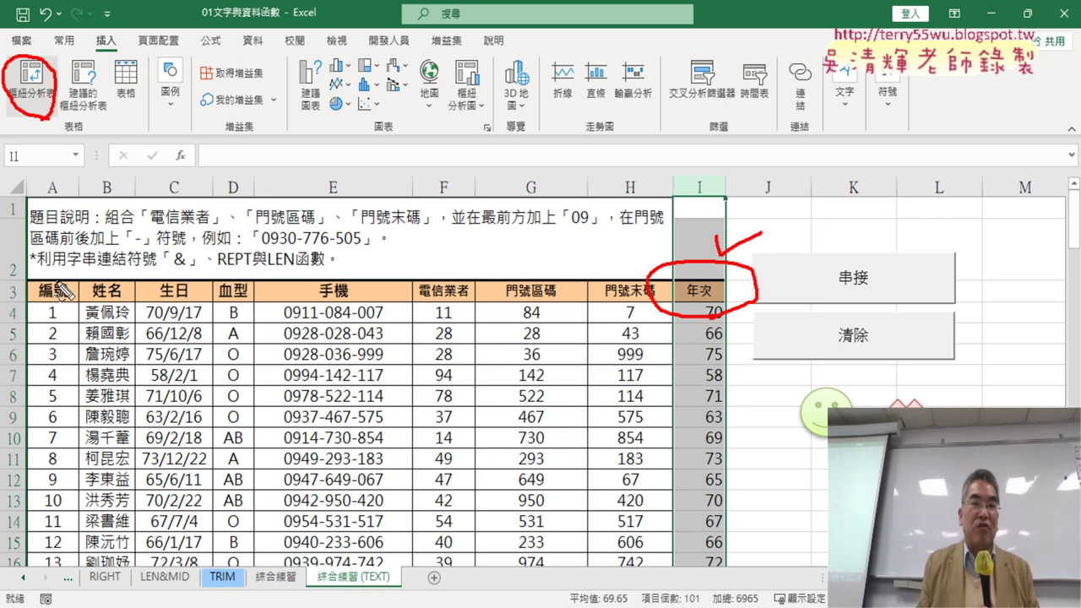
pyautogui.moveTo(13, 287); pyautogui.dragTo(25, 311)
pyautogui.moveTo(27, 211)
pyautogui.mouseDown()
pyautogui.moveTo(17, 229)
pyautogui.moveTo(6, 218)
pyautogui.moveTo(33, 224)
pyautogui.mouseUp()
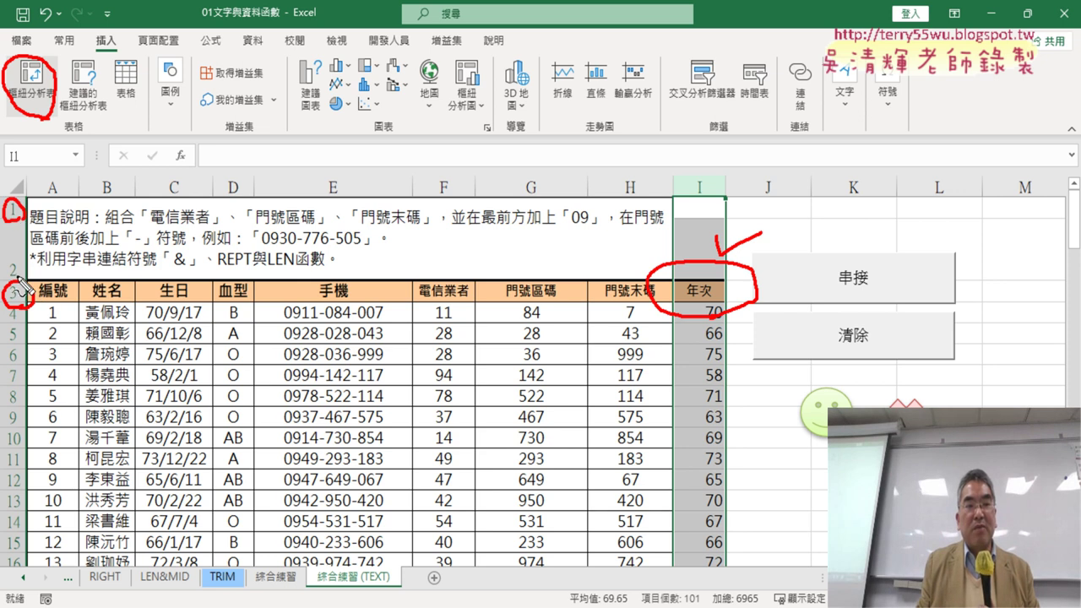
pyautogui.moveTo(14, 279)
pyautogui.mouseDown()
pyautogui.moveTo(12, 223)
pyautogui.moveTo(20, 236)
pyautogui.mouseUp()
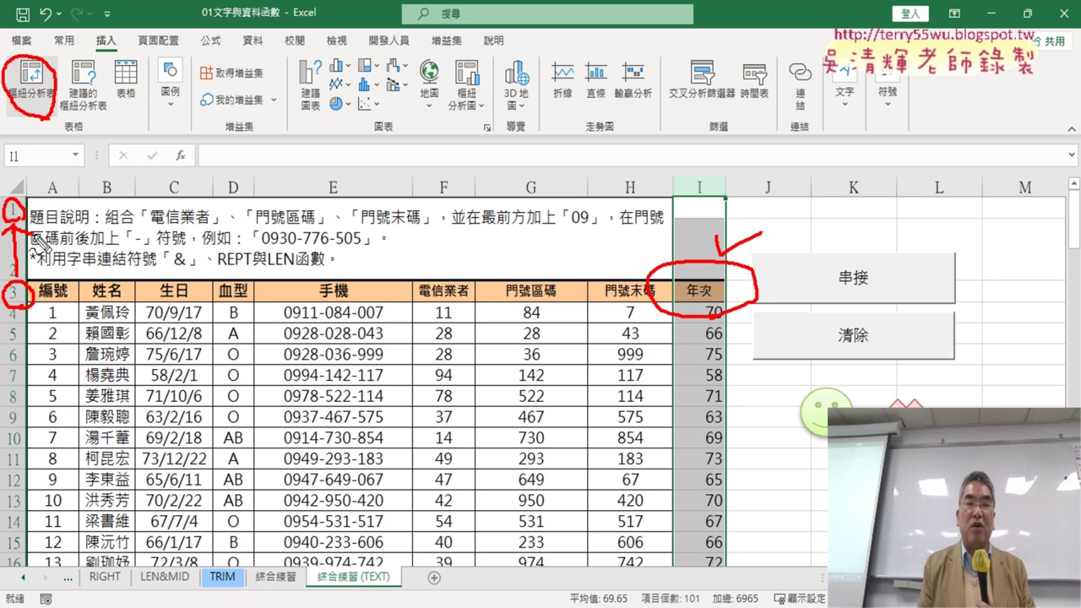
pyautogui.press('Escape')
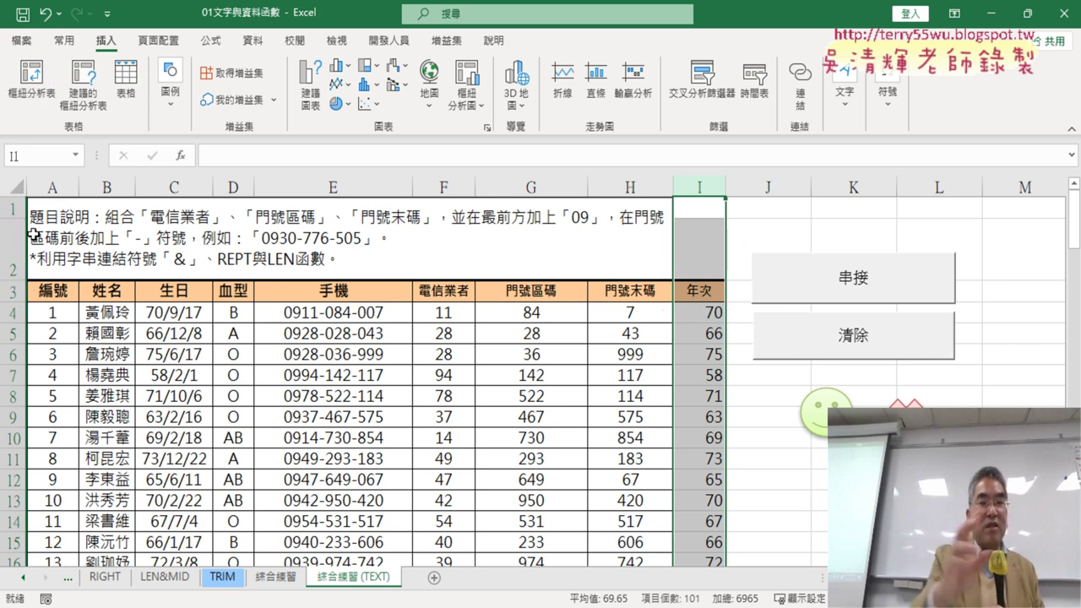
# Step: Select title rows 1–2 and open their right-click menu
pyautogui.moveTo(15, 210); pyautogui.dragTo(15, 237)
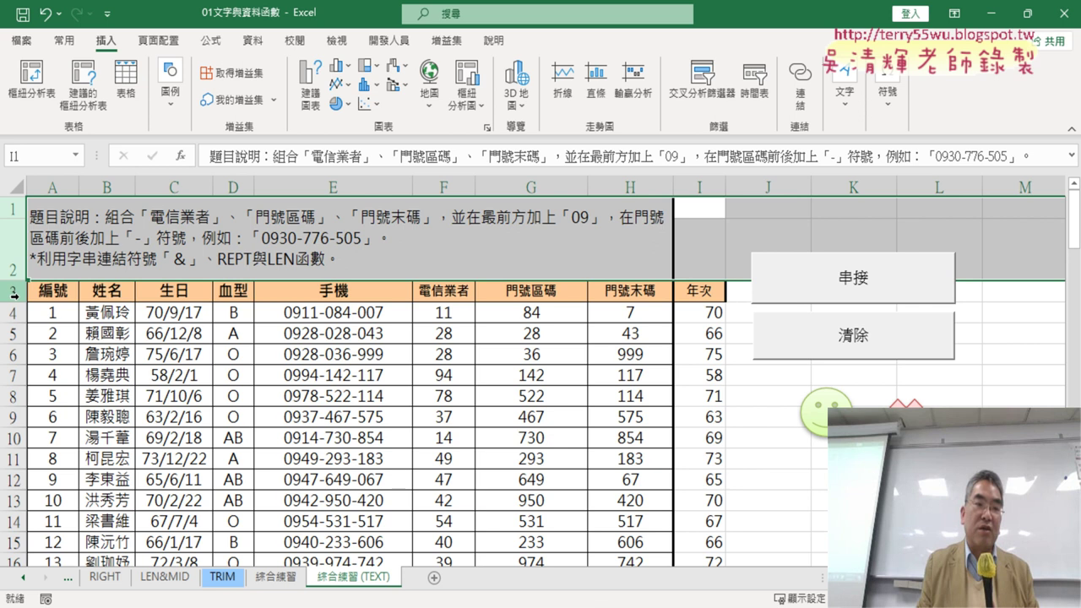
pyautogui.click(15, 291)
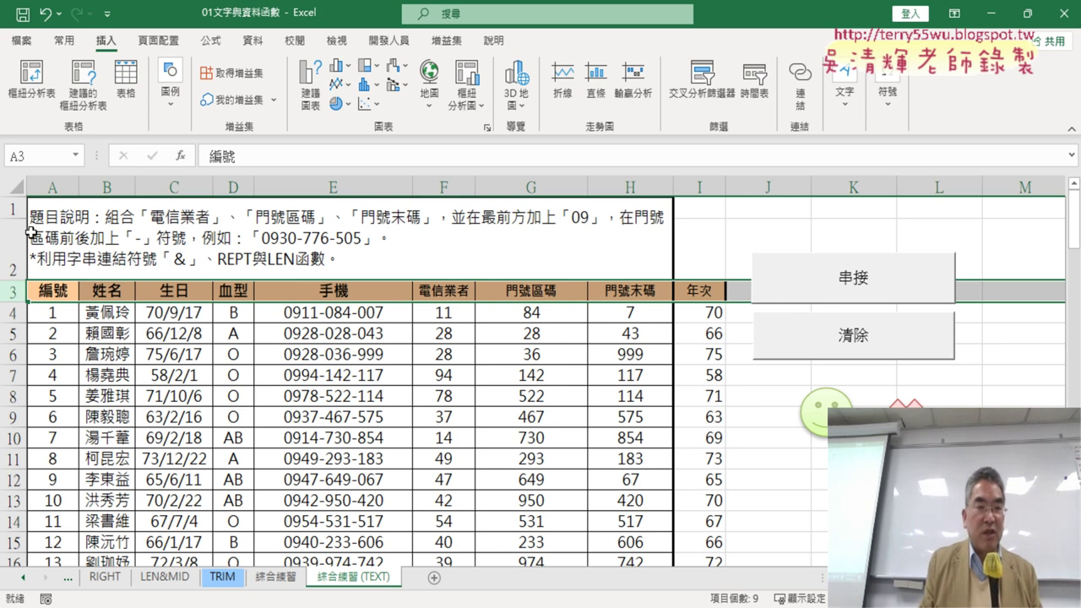
pyautogui.moveTo(16, 211); pyautogui.dragTo(15, 253)
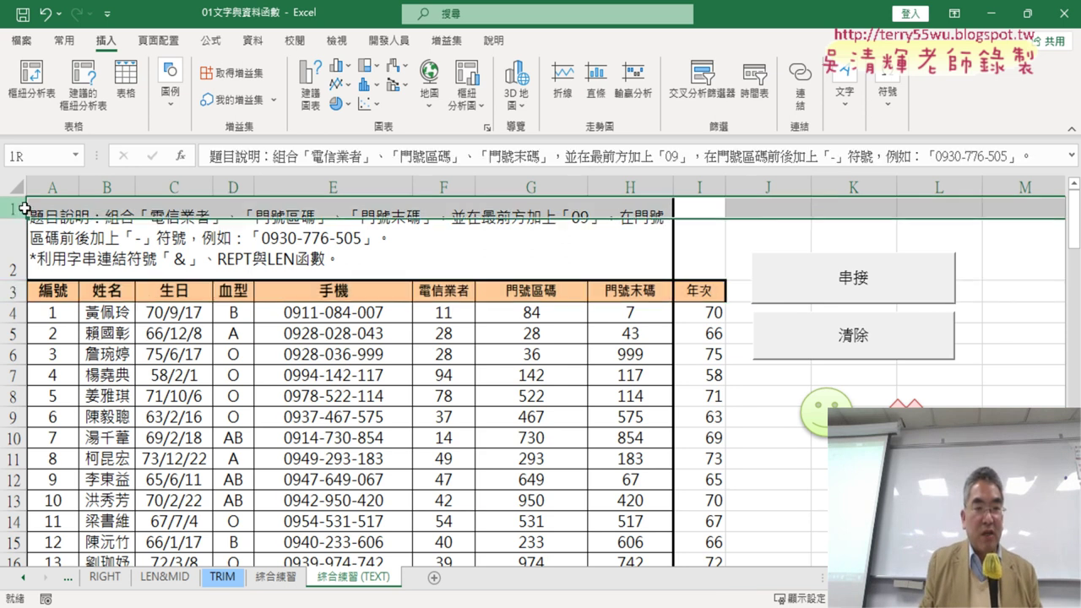
pyautogui.rightClick(180, 243)
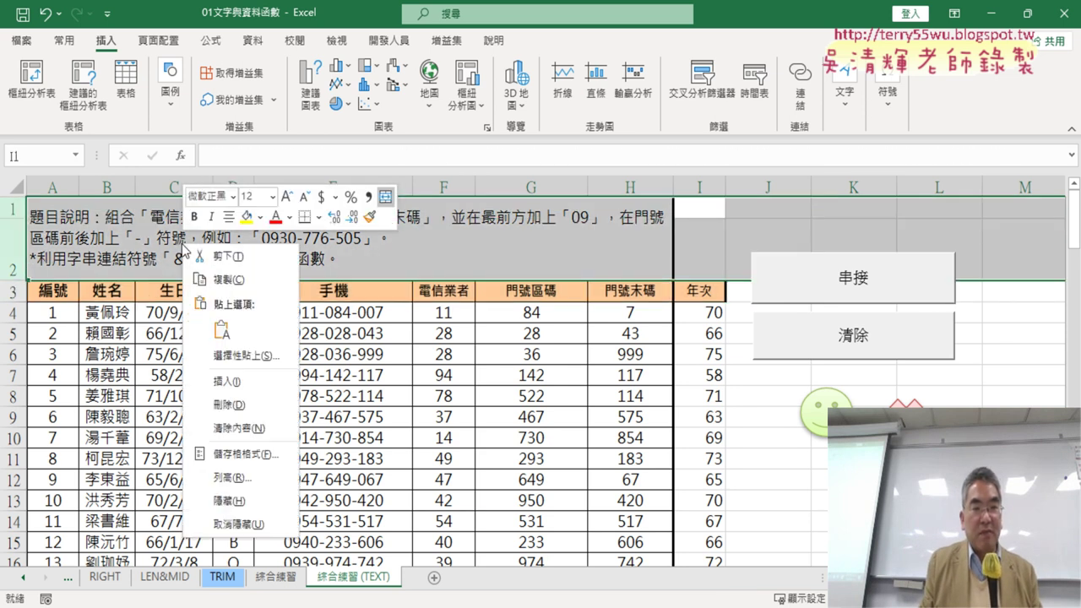
pyautogui.click(239, 406)
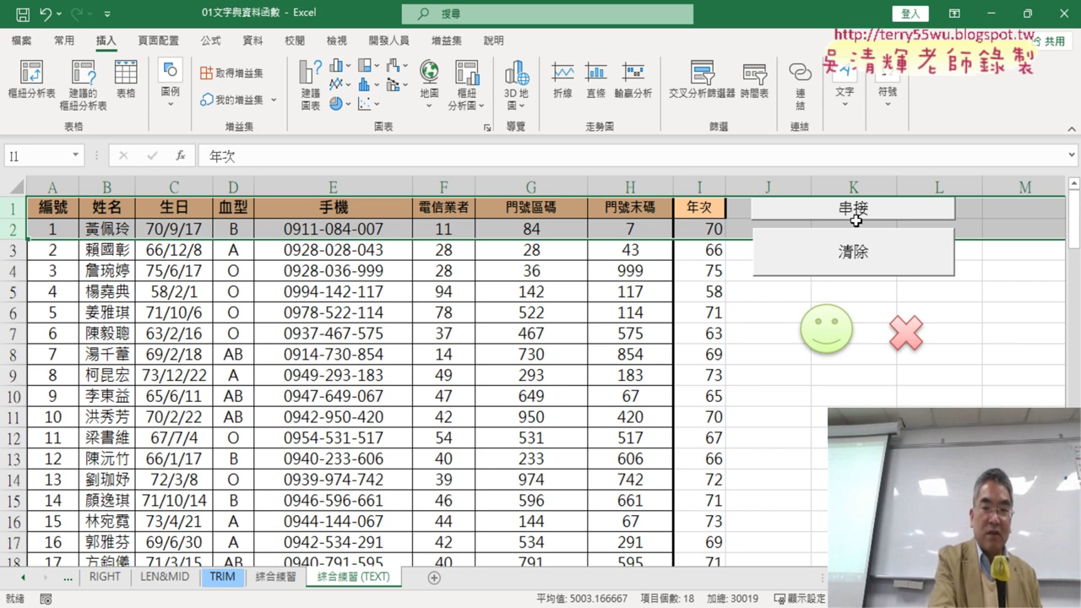
pyautogui.hotkey('ctrl', 'z')
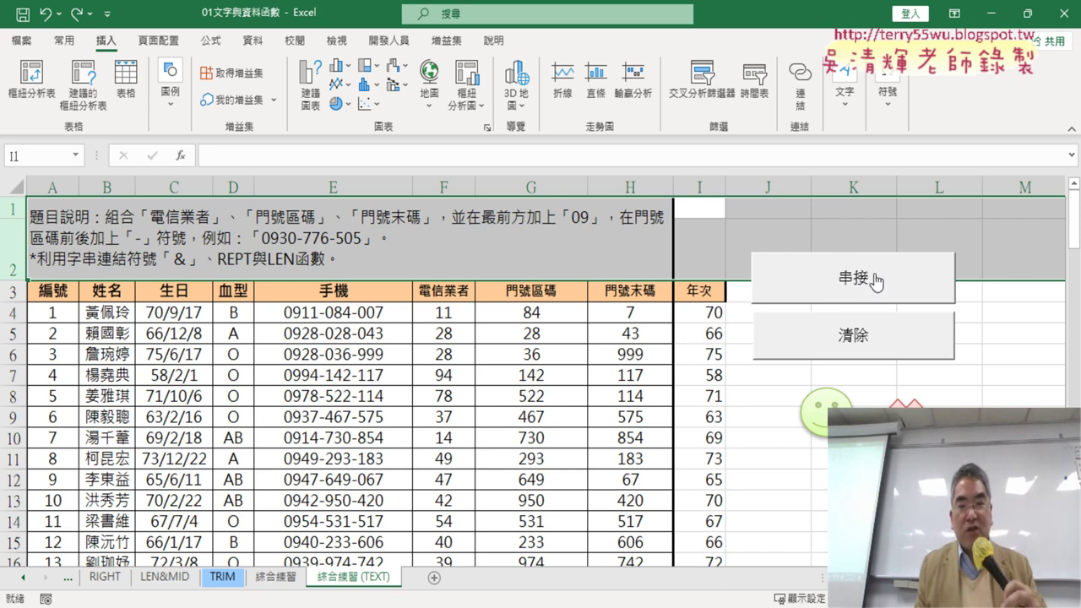
# Step: Set both the 串接 and 清除 buttons to 大小位置不隨儲存格改變 in 控制項格式
pyautogui.keyDown('ctrl'); pyautogui.click(859, 272); pyautogui.keyUp('ctrl')
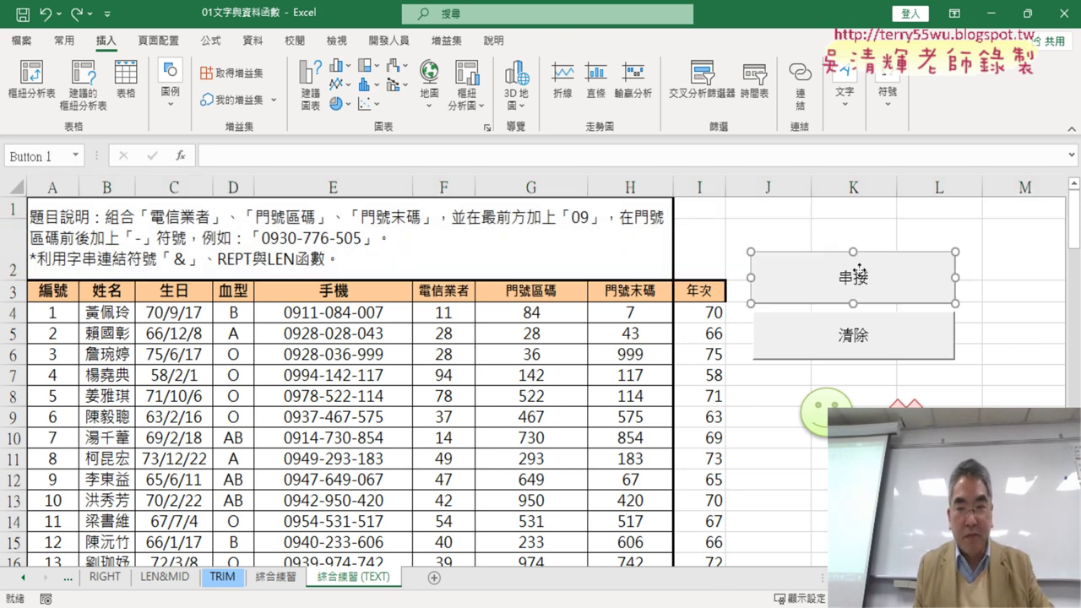
pyautogui.keyDown('ctrl'); pyautogui.click(866, 333); pyautogui.keyUp('ctrl')
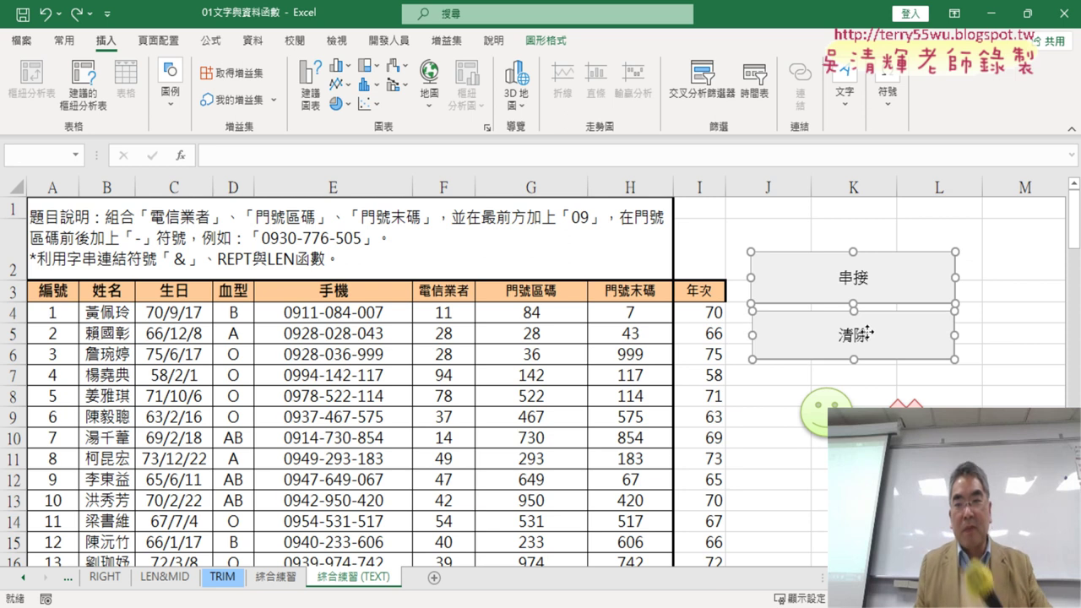
pyautogui.rightClick(814, 336)
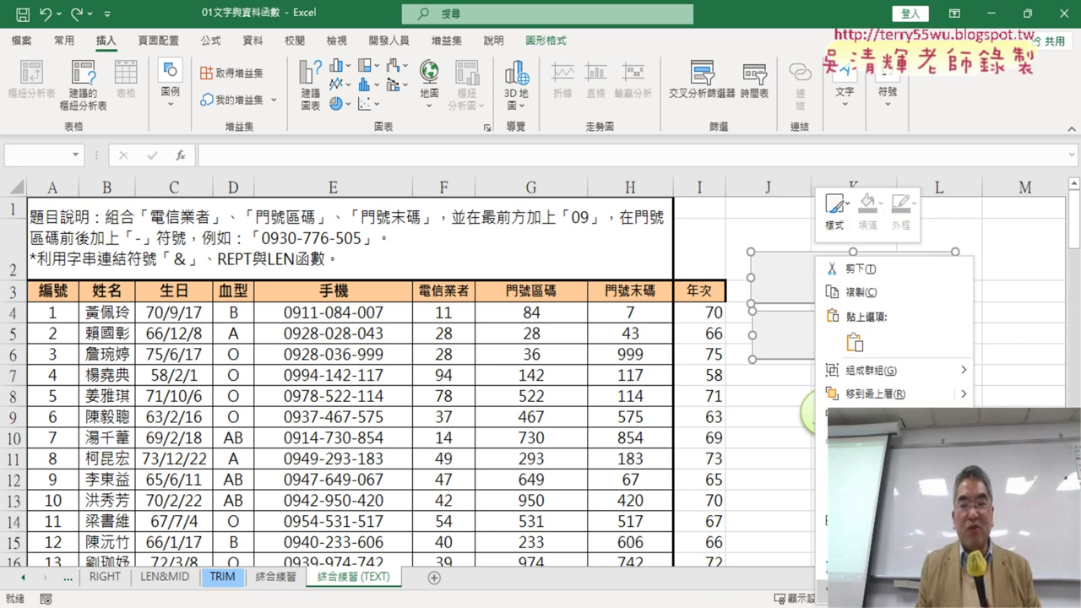
pyautogui.click(853, 521)
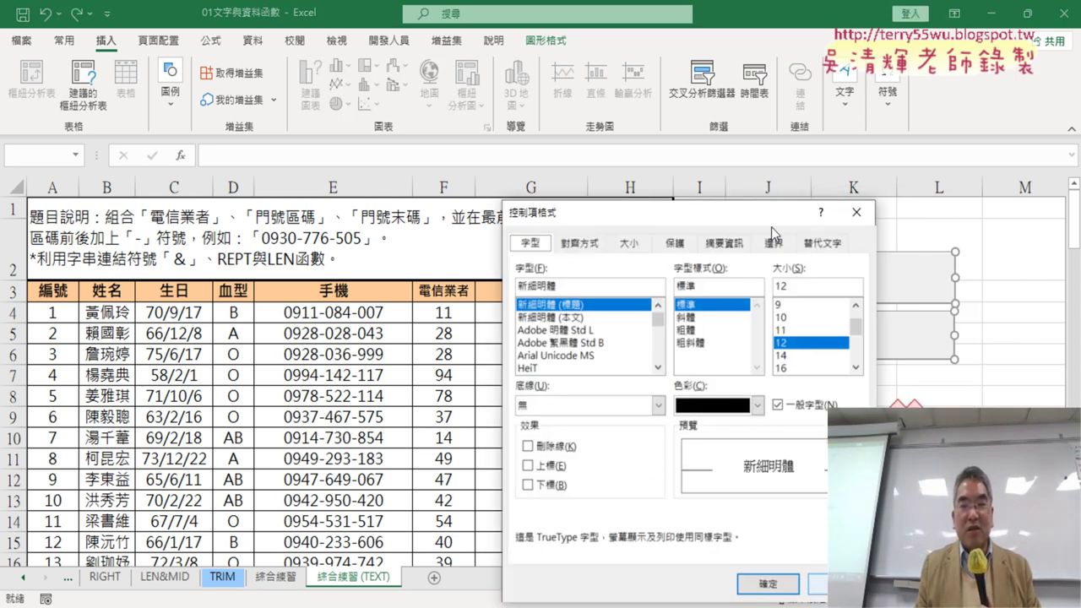
pyautogui.moveTo(771, 227); pyautogui.dragTo(620, 119)
pyautogui.click(605, 126)
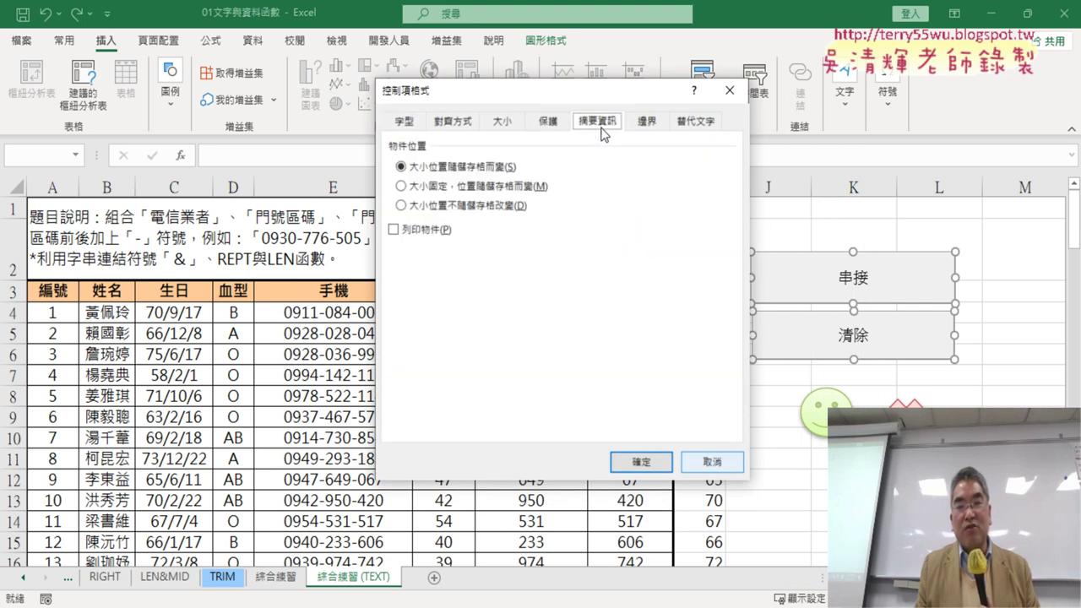
pyautogui.click(420, 211)
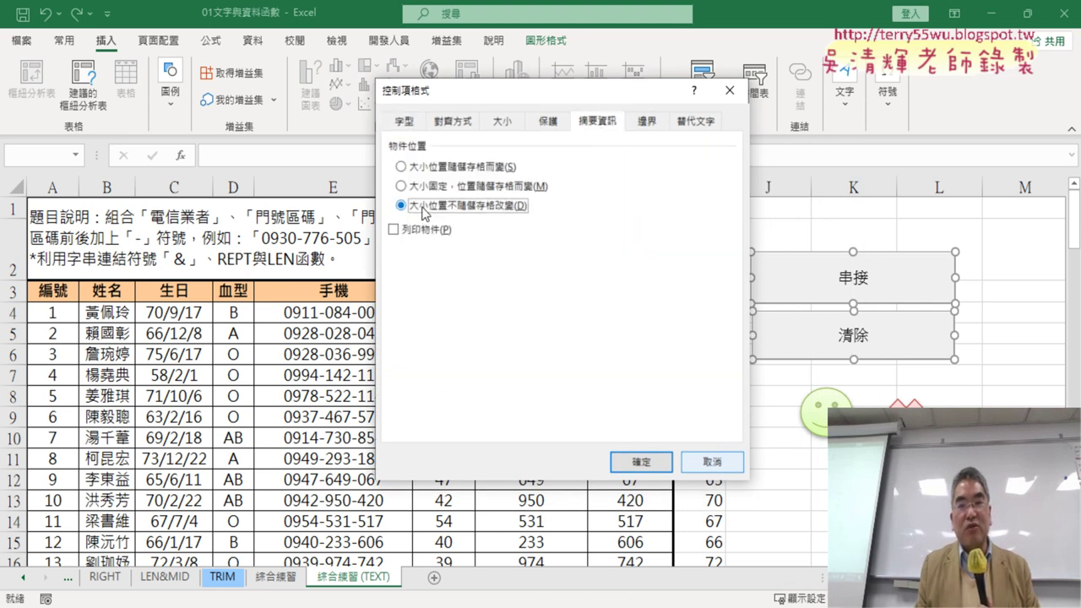
pyautogui.click(653, 463)
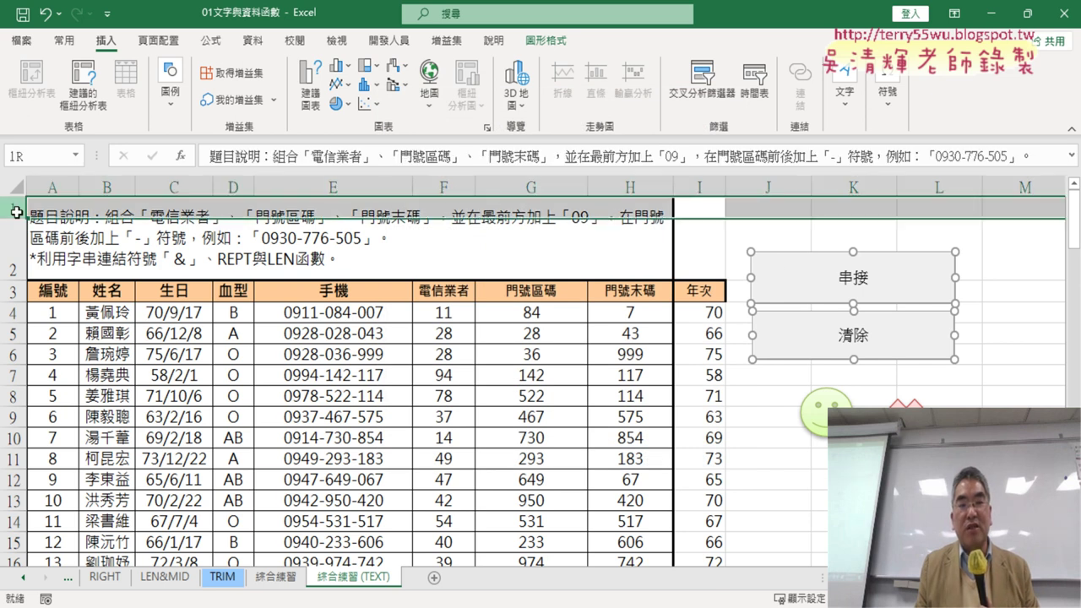
# Step: Delete title rows 1–2 so the table header moves to row 1
pyautogui.moveTo(13, 208); pyautogui.dragTo(14, 262)
pyautogui.rightClick(297, 245)
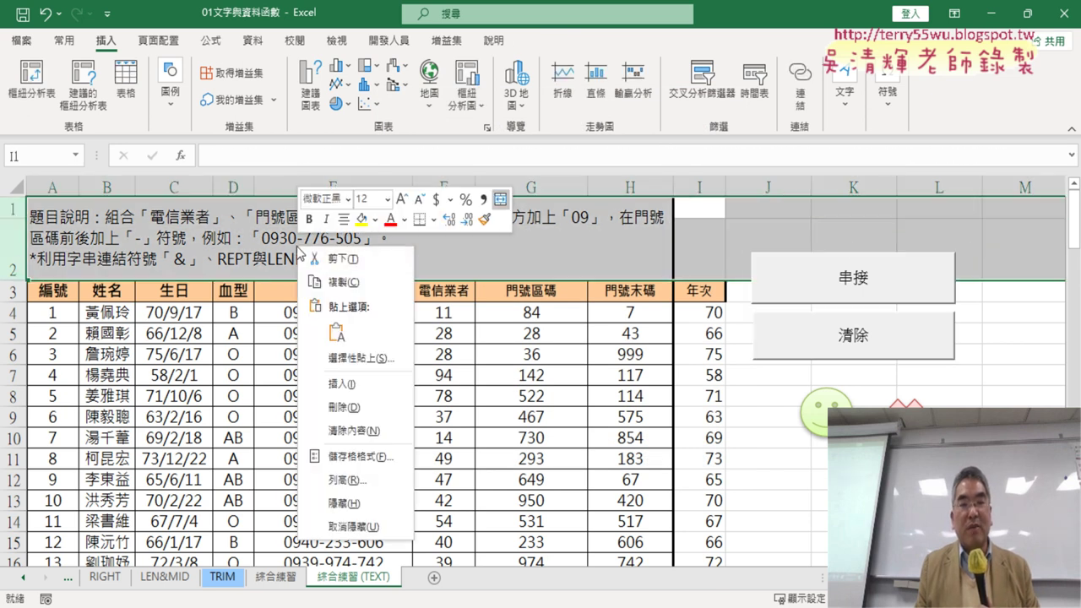
pyautogui.click(342, 407)
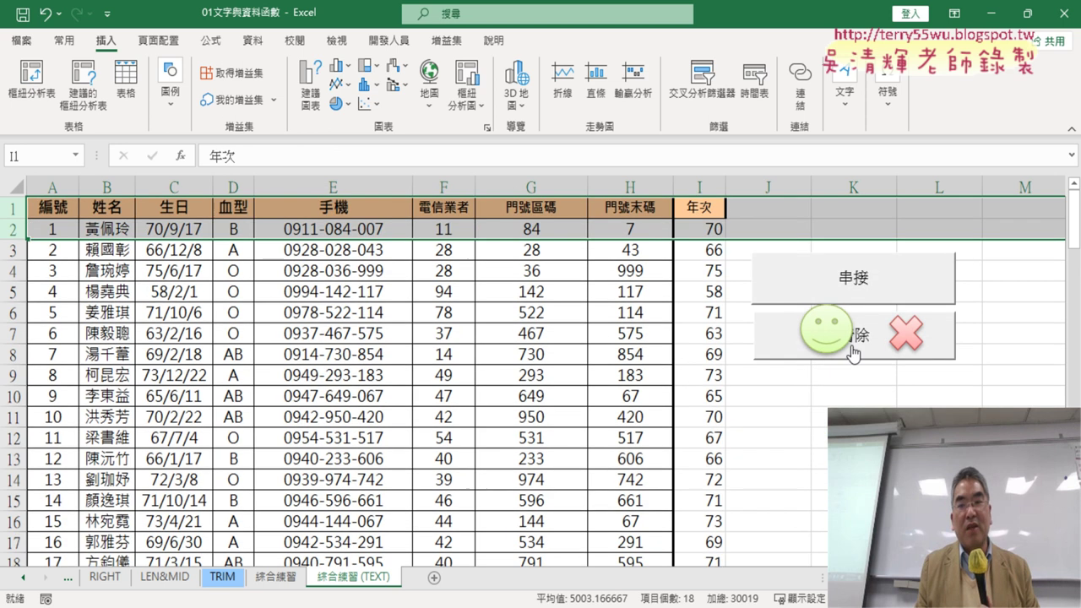
pyautogui.click(1052, 377)
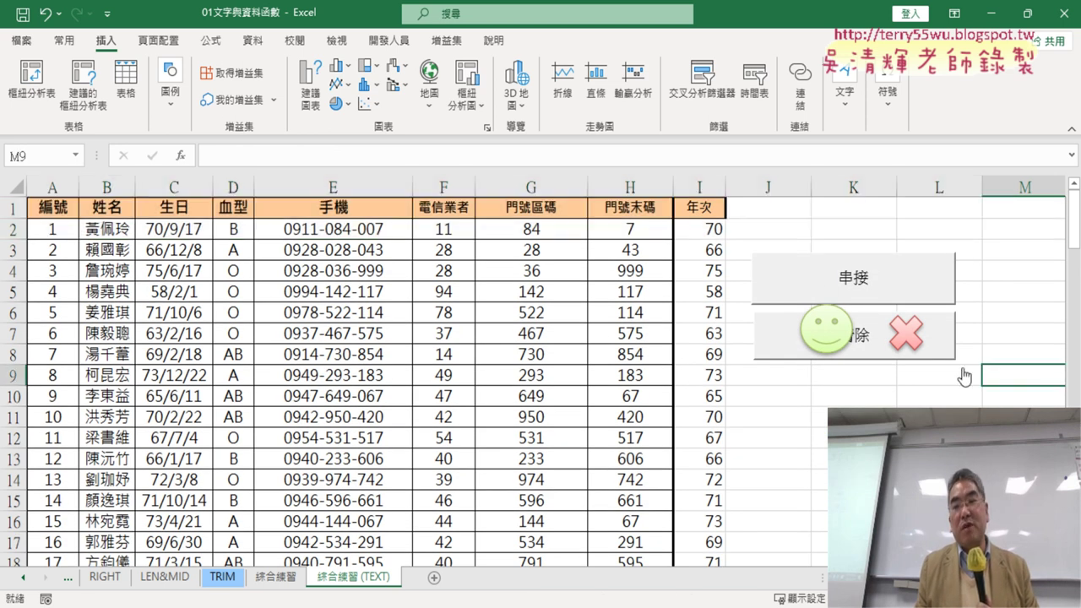
# Step: Move the smiley and red X shapes down beneath the buttons
pyautogui.keyDown('ctrl'); pyautogui.click(822, 341); pyautogui.keyUp('ctrl')
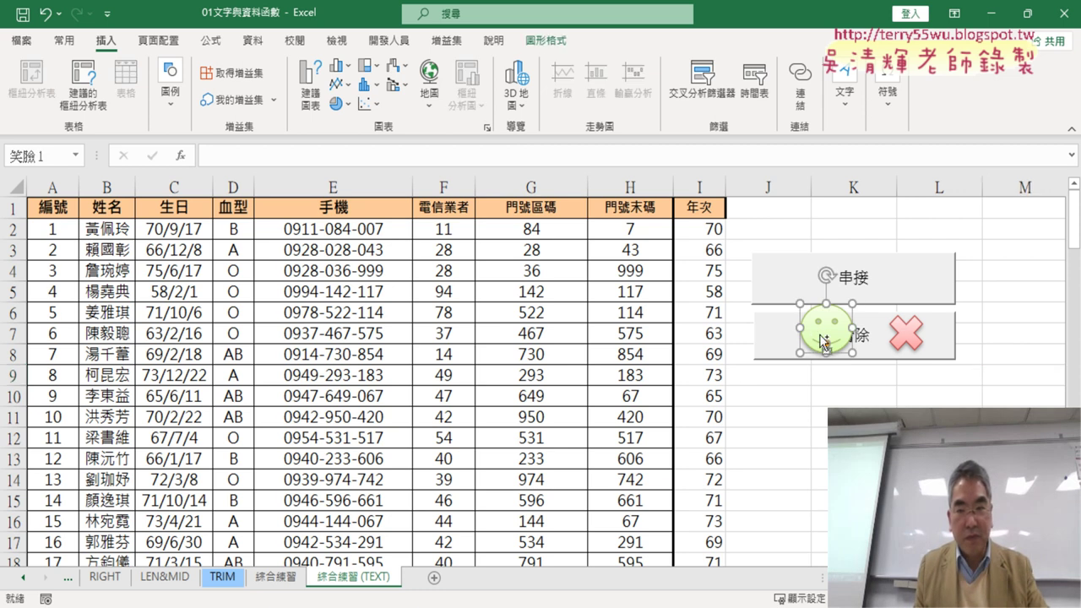
pyautogui.keyDown('ctrl'); pyautogui.click(912, 333); pyautogui.keyUp('ctrl')
pyautogui.moveTo(914, 331); pyautogui.dragTo(911, 406)
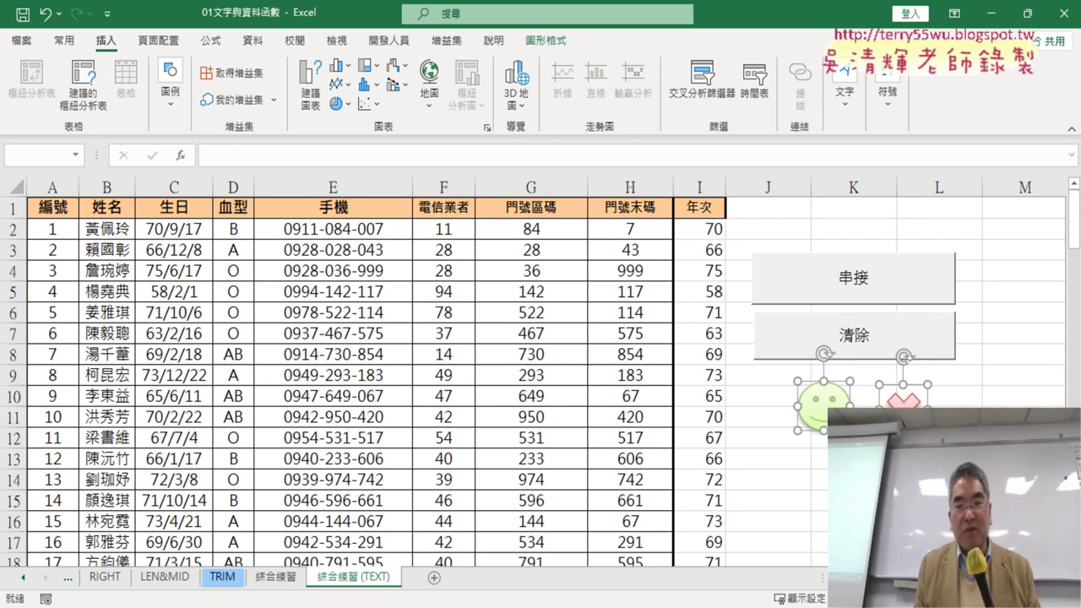
pyautogui.click(998, 409)
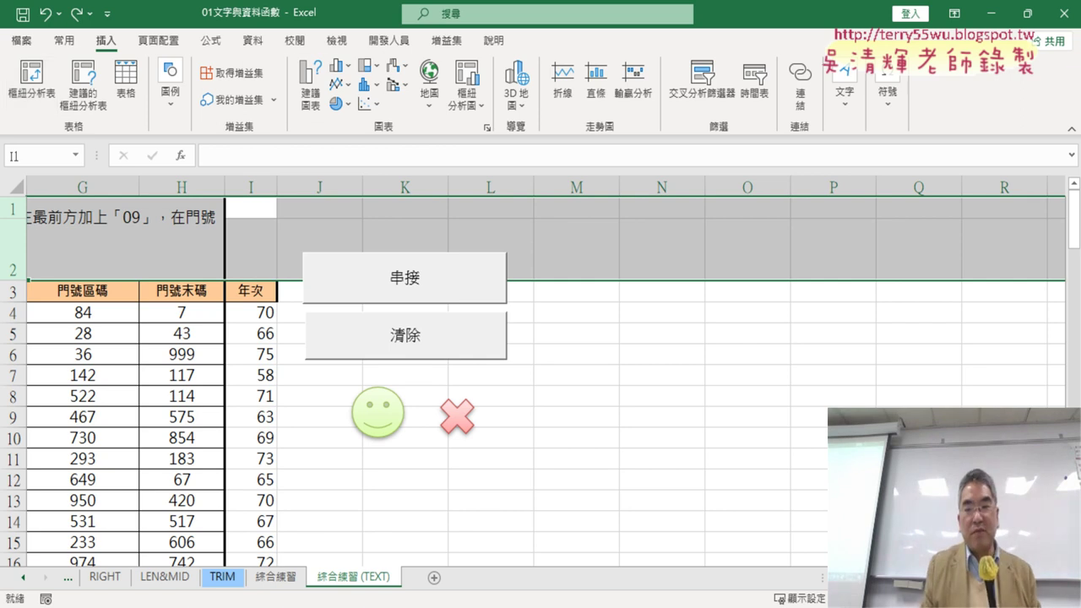
# Step: Scroll back to column A and select I4 to check its ROC year formula
pyautogui.hscroll(-3, 541, 380)
pyautogui.click(698, 323)
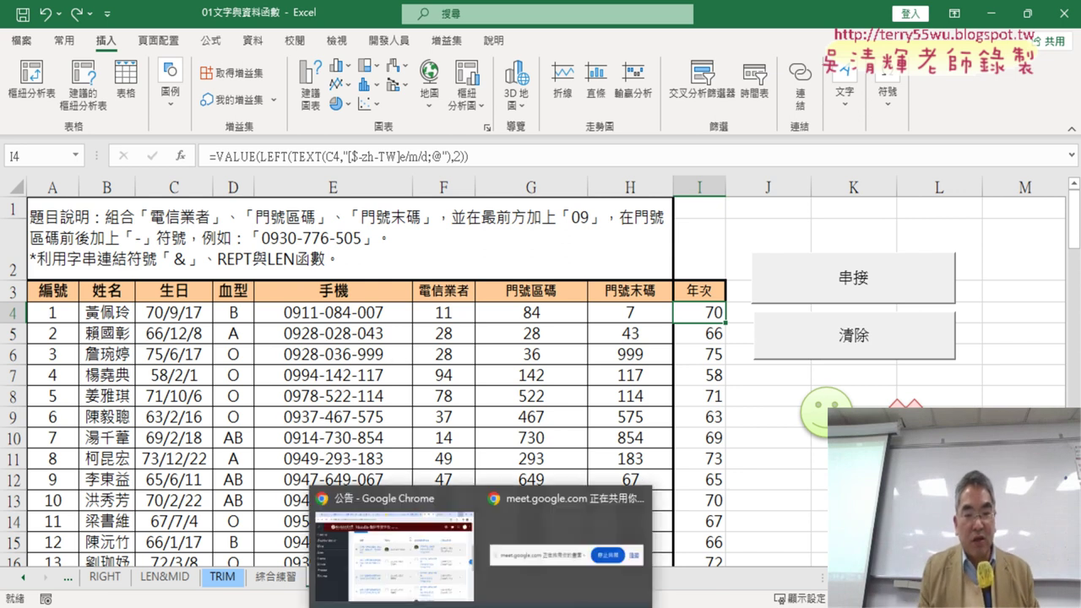
# Step: In the Google Docs notes, select the =VALUE(LEFT(TEXT(C4,…),2)) formula line
pyautogui.click(393, 544)
pyautogui.click(152, 17)
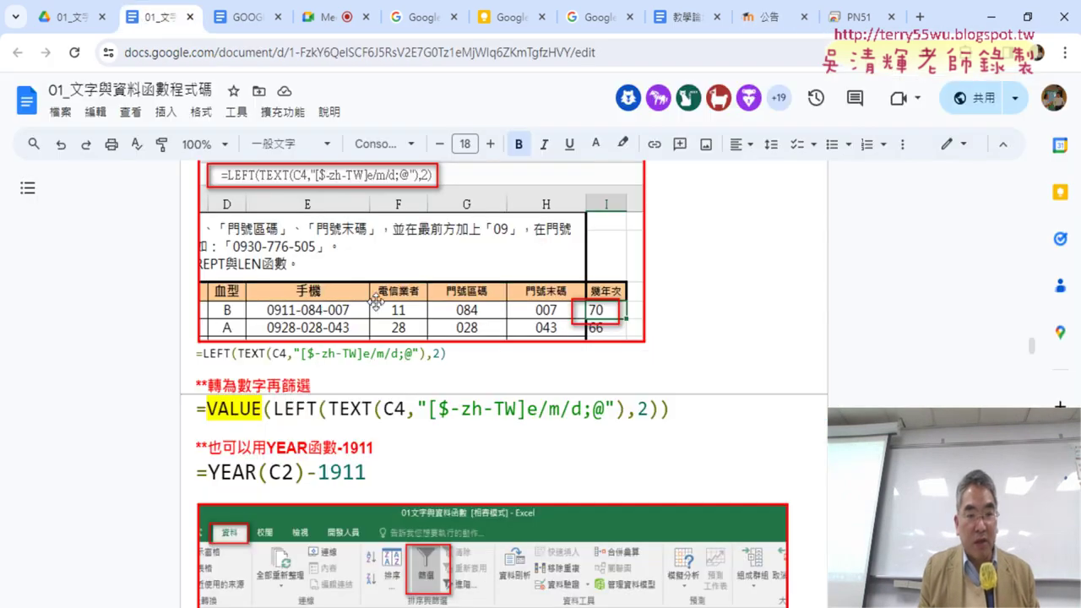
pyautogui.click(190, 407)
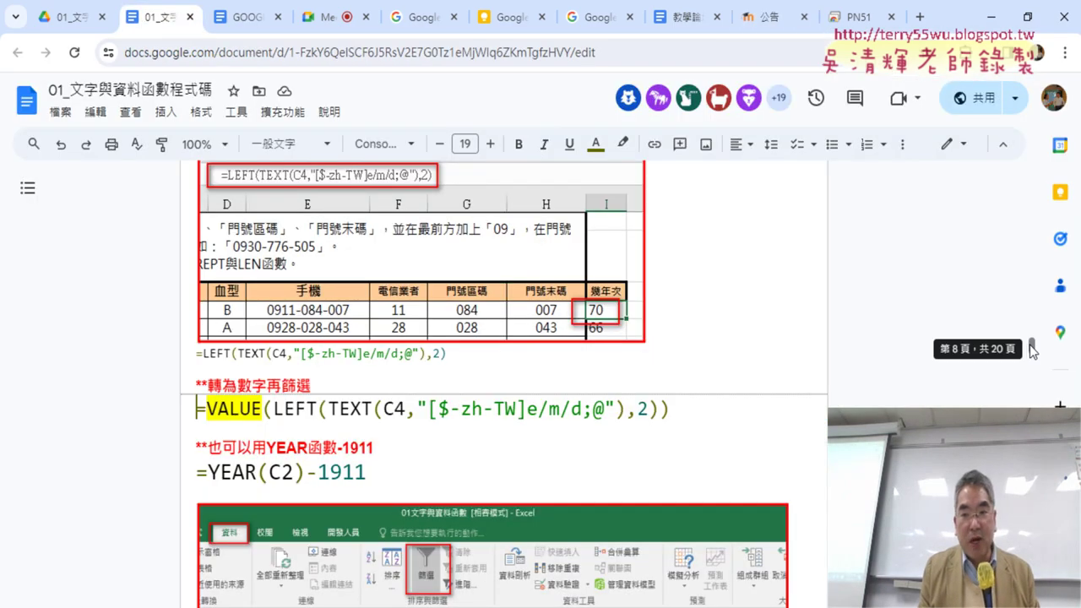
pyautogui.keyDown('shift'); pyautogui.click(671, 409); pyautogui.keyUp('shift')
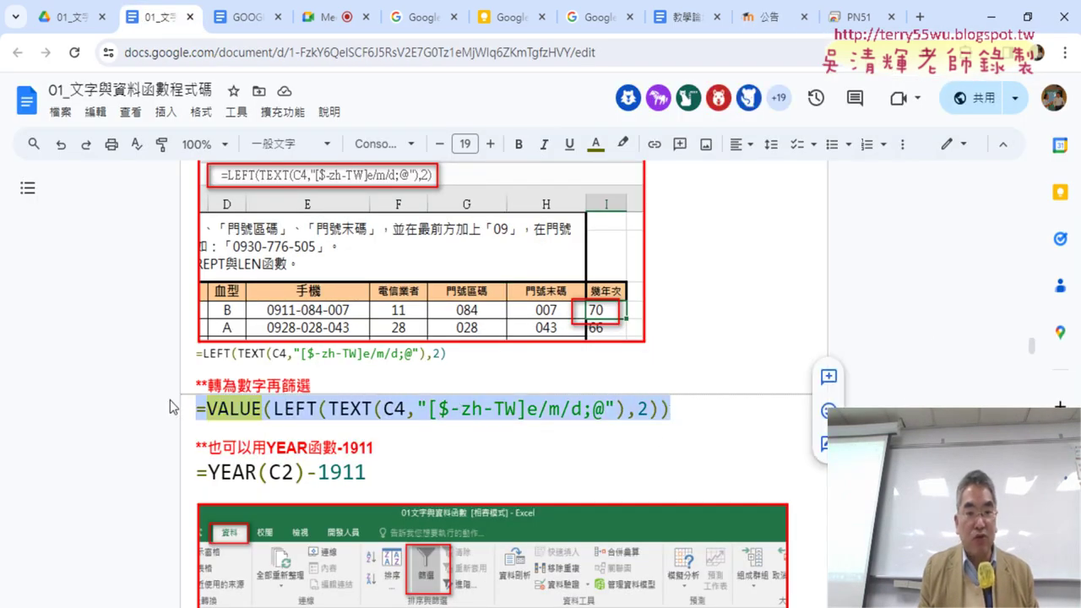
# Step: Fill the 年次 formula down column I, then delete rows 1–2 and restore them
pyautogui.hotkey('alt', 'Tab')
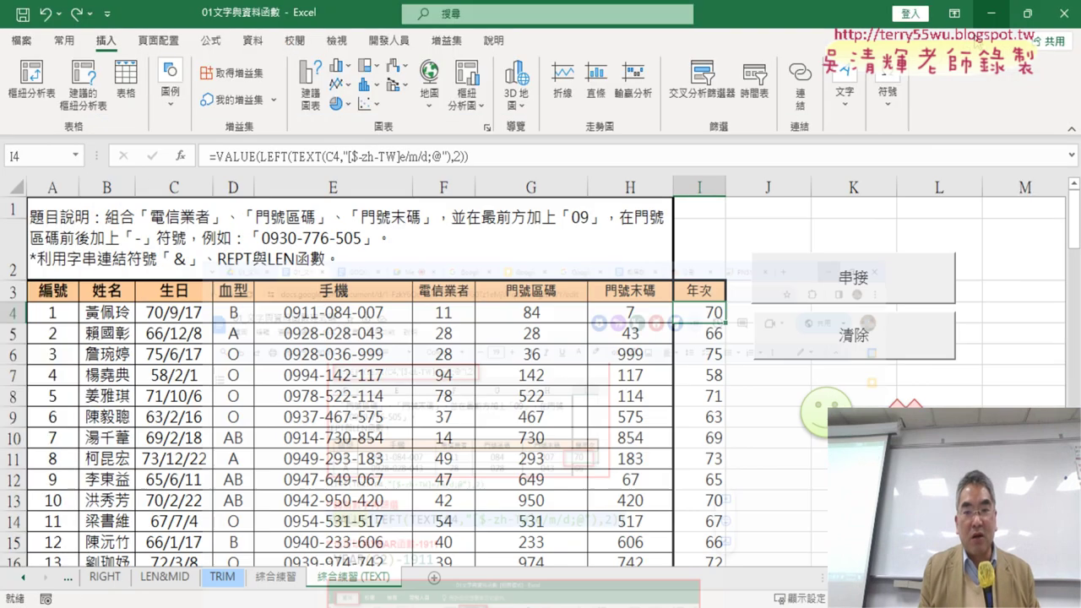
pyautogui.doubleClick(726, 324)
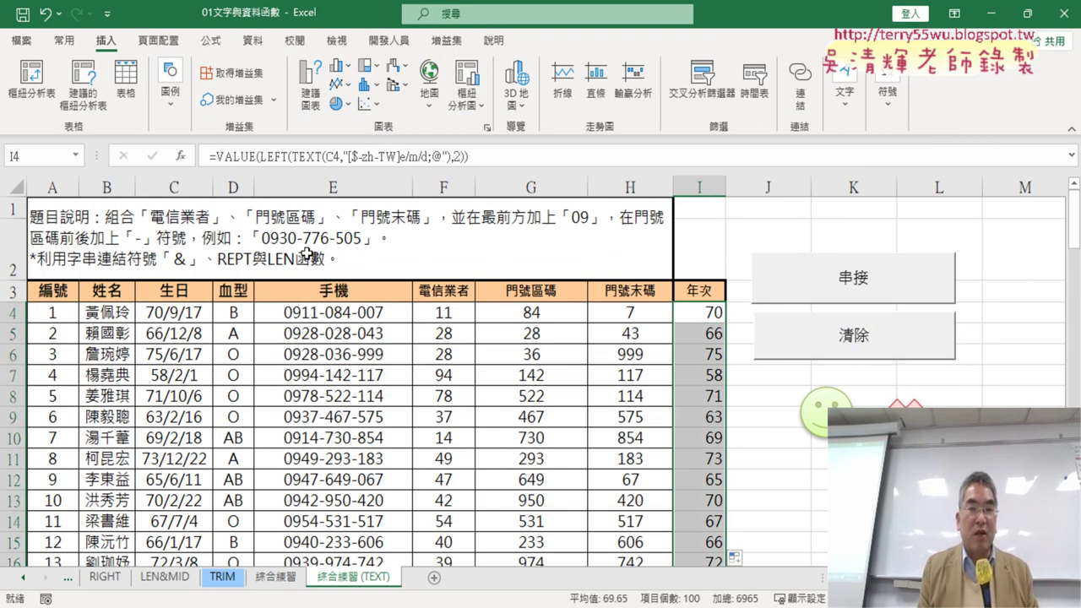
pyautogui.moveTo(13, 206); pyautogui.dragTo(13, 253)
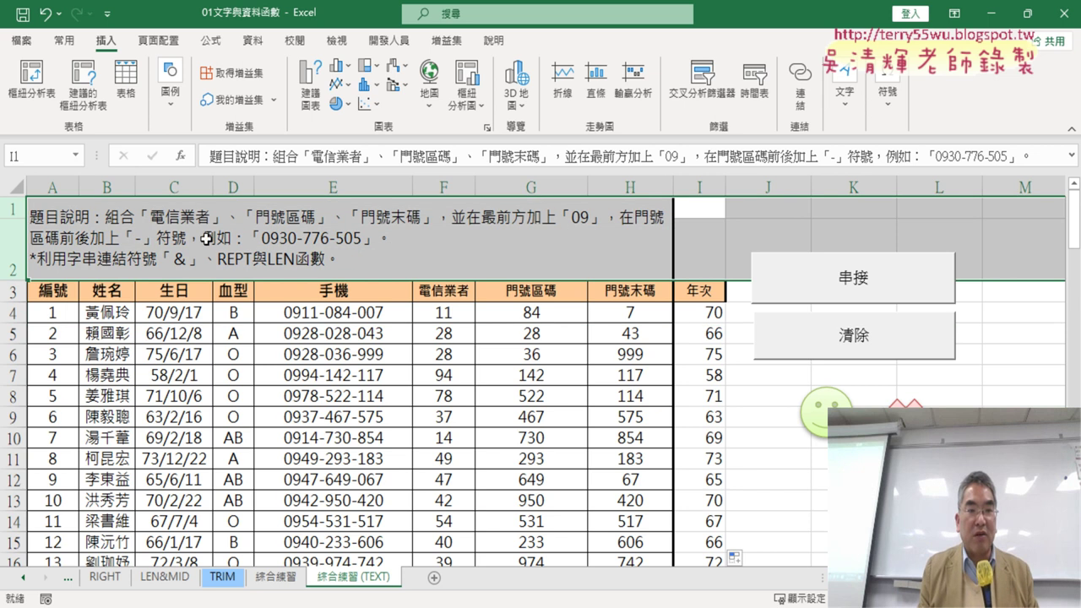
pyautogui.rightClick(233, 247)
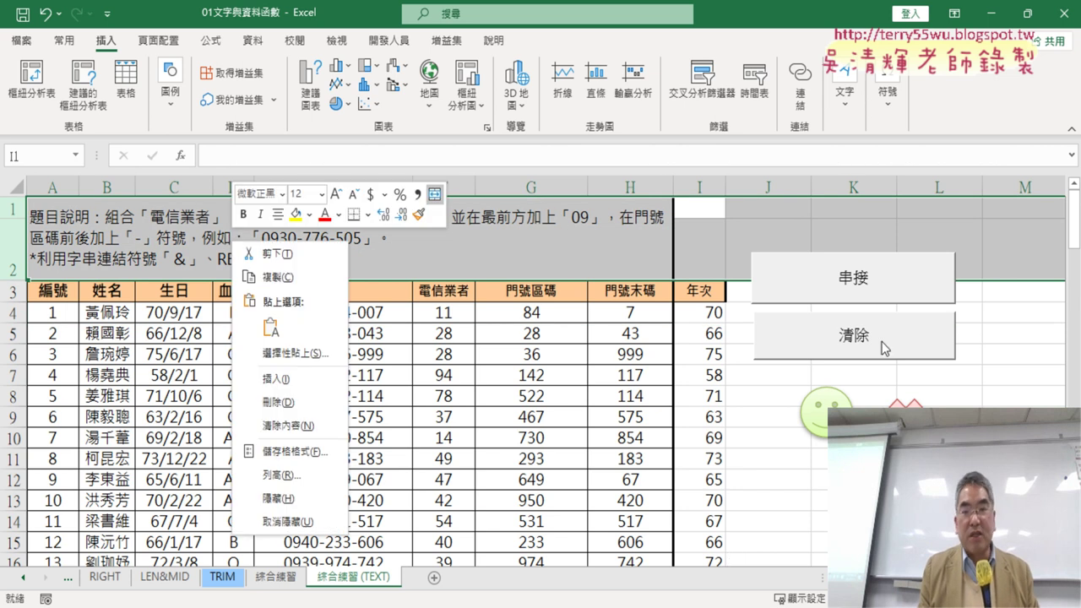
pyautogui.click(297, 402)
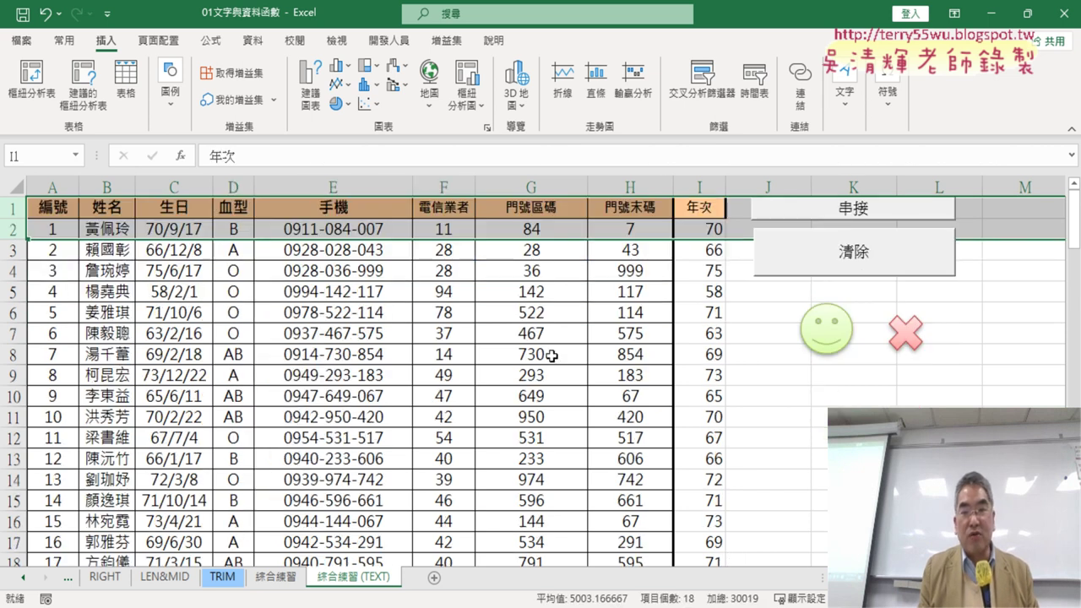
pyautogui.click(839, 239)
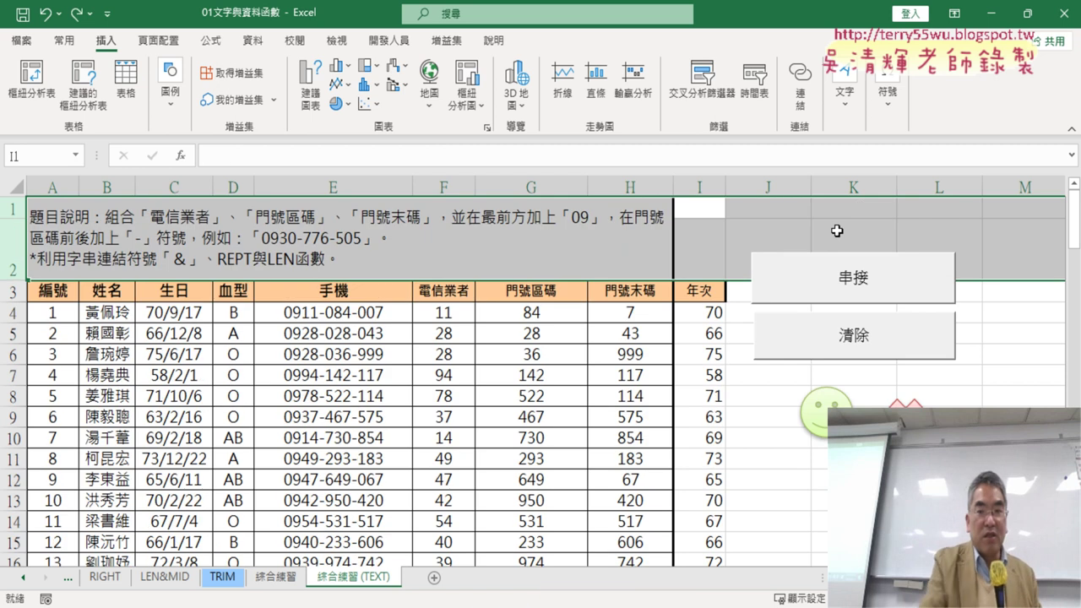
# Step: Set the 串接 and 清除 buttons to 大小位置不隨儲存格改變 via 控制項格式
pyautogui.keyDown('ctrl'); pyautogui.click(879, 278); pyautogui.keyUp('ctrl')
pyautogui.keyDown('ctrl'); pyautogui.click(878, 338); pyautogui.keyUp('ctrl')
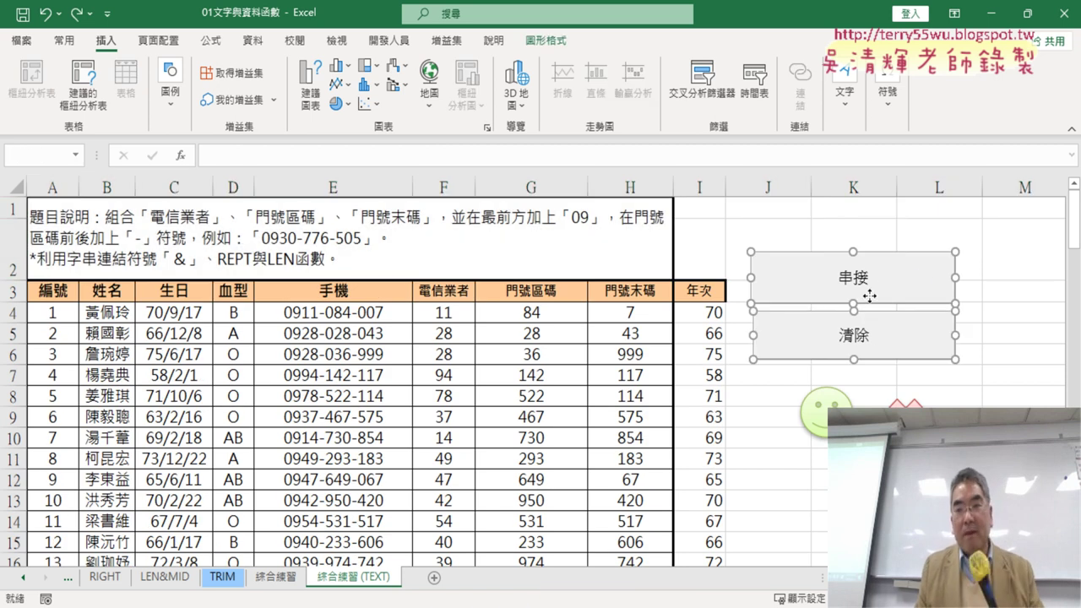
pyautogui.rightClick(814, 264)
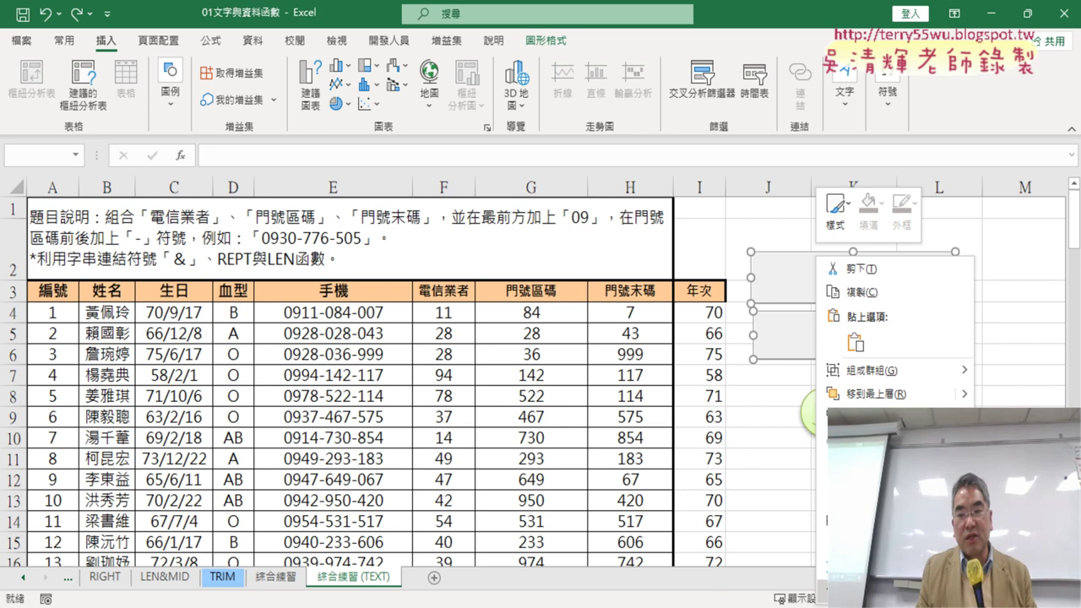
pyautogui.click(878, 544)
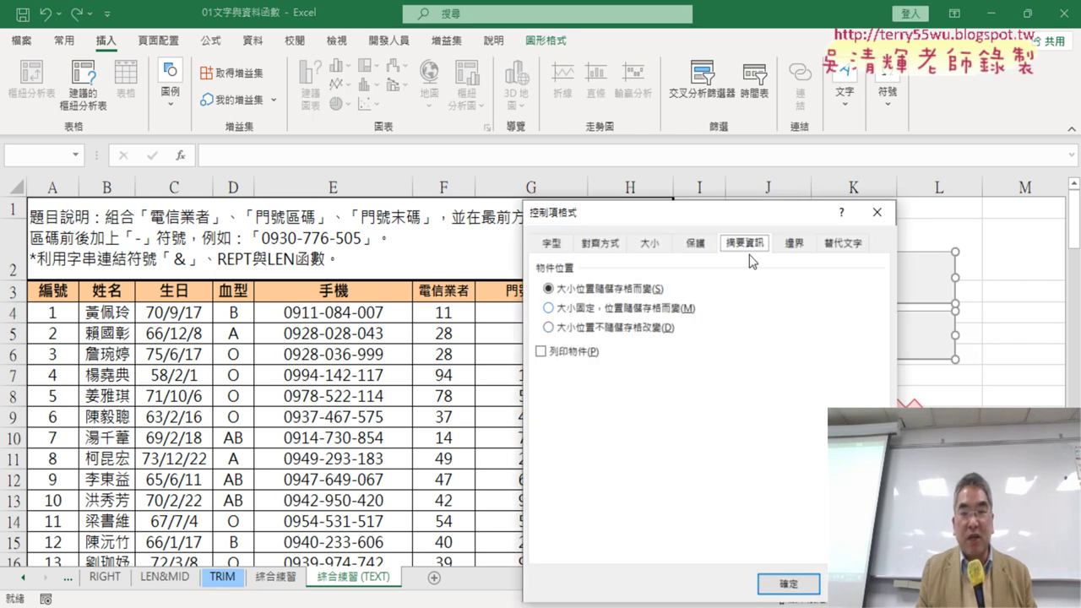
pyautogui.click(551, 242)
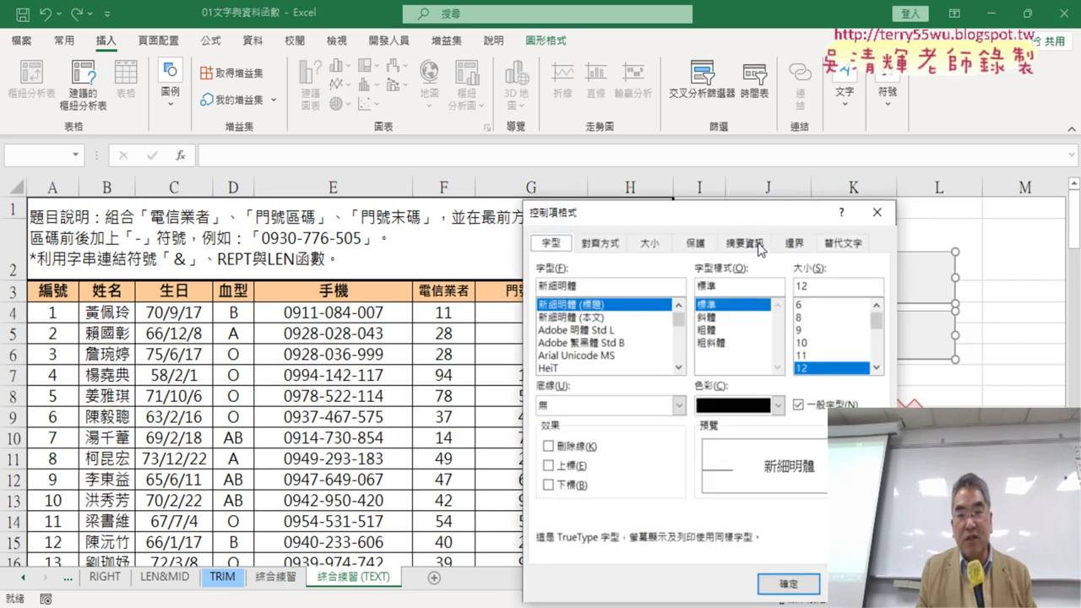
pyautogui.click(760, 247)
pyautogui.click(634, 329)
pyautogui.moveTo(757, 219); pyautogui.dragTo(602, 118)
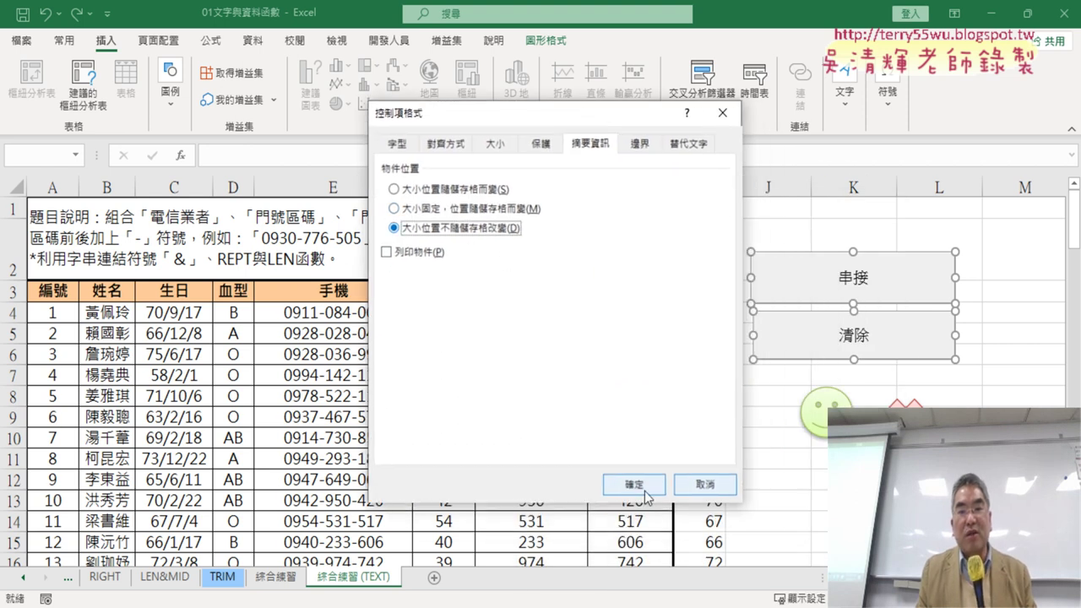
pyautogui.click(643, 492)
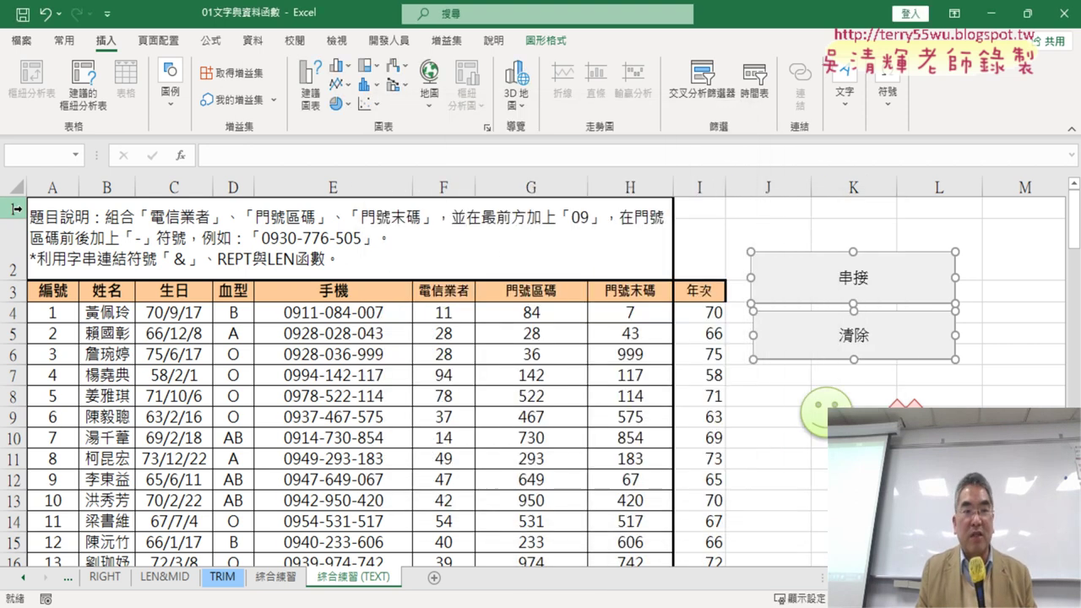
# Step: Delete description rows 1–2 to confirm the buttons stay in place
pyautogui.moveTo(17, 208); pyautogui.dragTo(31, 255)
pyautogui.rightClick(160, 240)
pyautogui.click(221, 422)
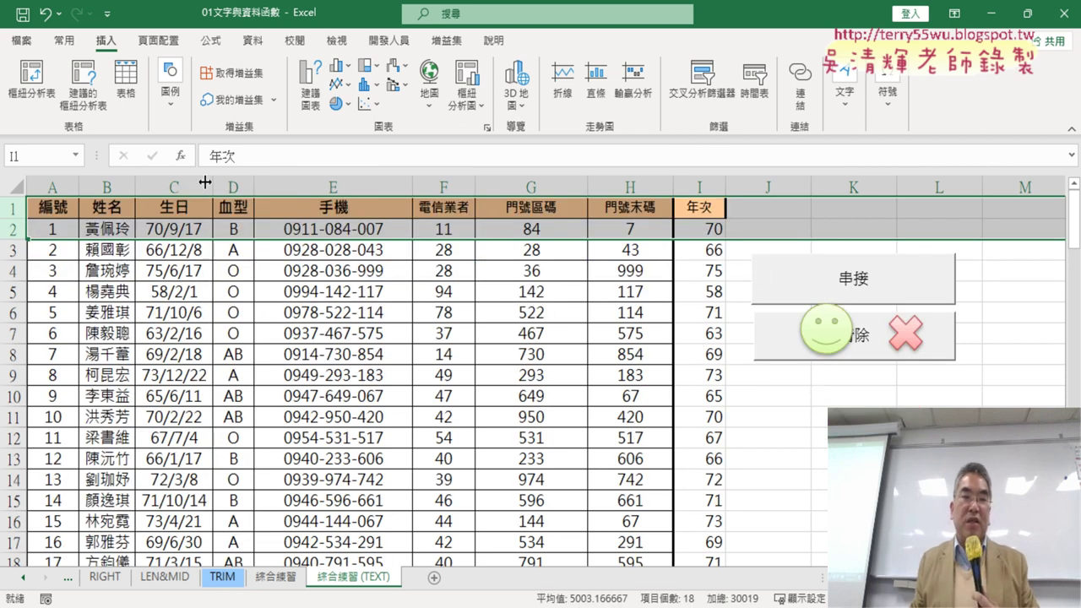
# Step: Drag the smiley and red X shapes down below the 清除 button, then bring up the Google Docs notes
pyautogui.click(176, 186)
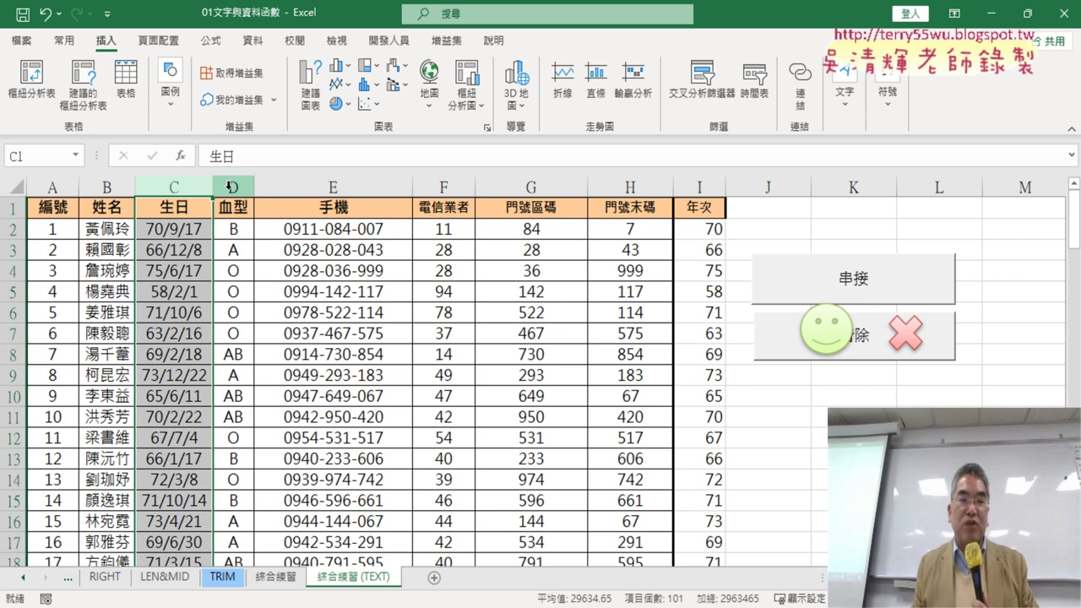
pyautogui.click(839, 336)
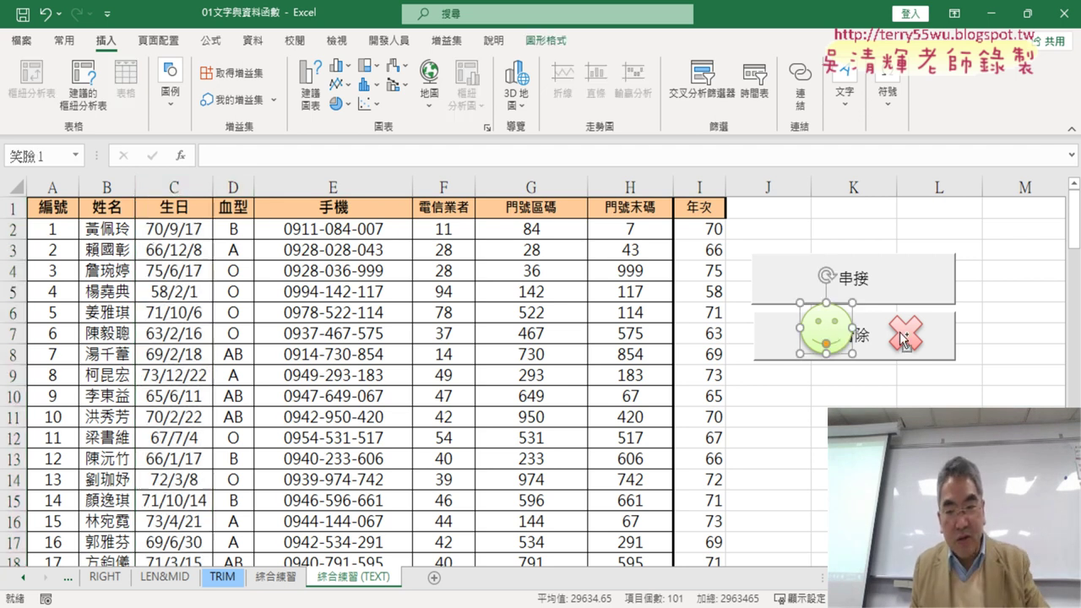
pyautogui.keyDown('shift'); pyautogui.click(905, 334); pyautogui.keyUp('shift')
pyautogui.moveTo(905, 334); pyautogui.dragTo(904, 392)
pyautogui.click(1022, 417)
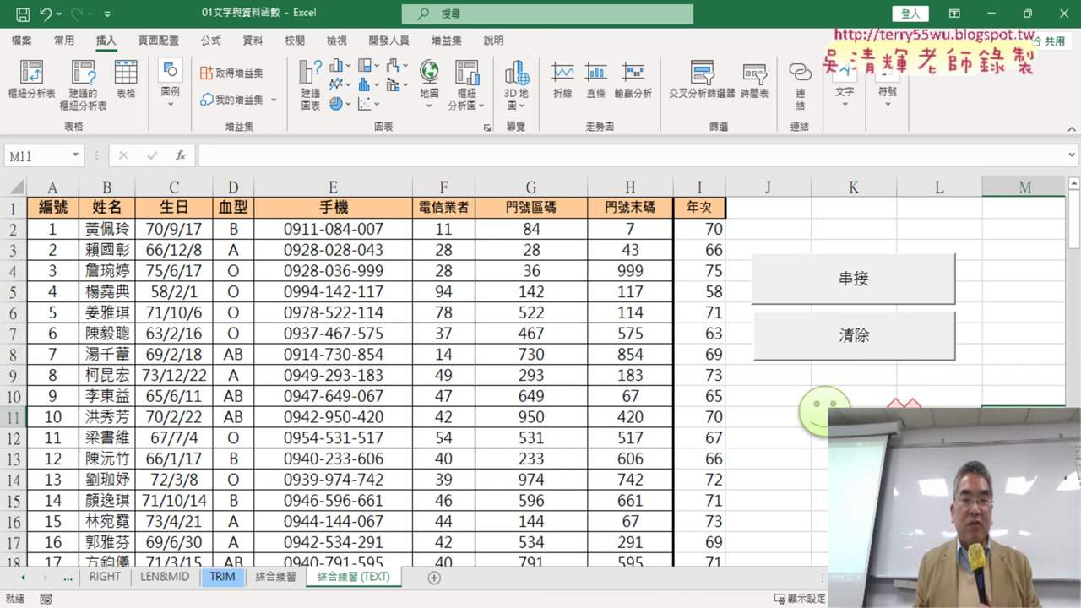
pyautogui.click(391, 541)
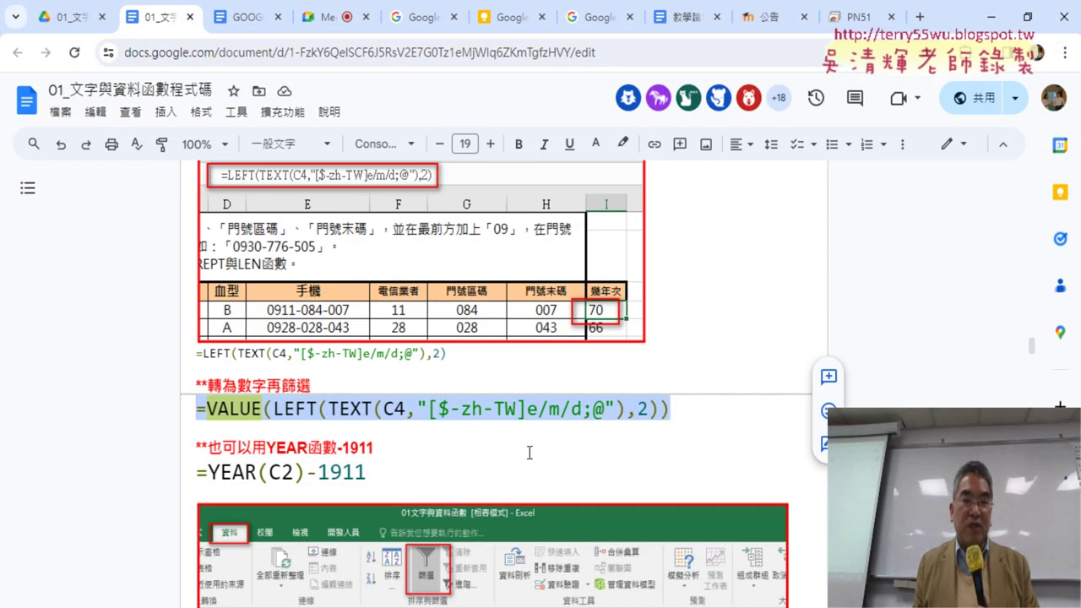
# Step: Scroll the notes to the 樞紐分析表與圖 section, then minimise Chrome to return to Excel
pyautogui.scroll(-3, 666, 417)
pyautogui.scroll(-3, 667, 417)
pyautogui.scroll(-5, 666, 417)
pyautogui.scroll(-5, 535, 368)
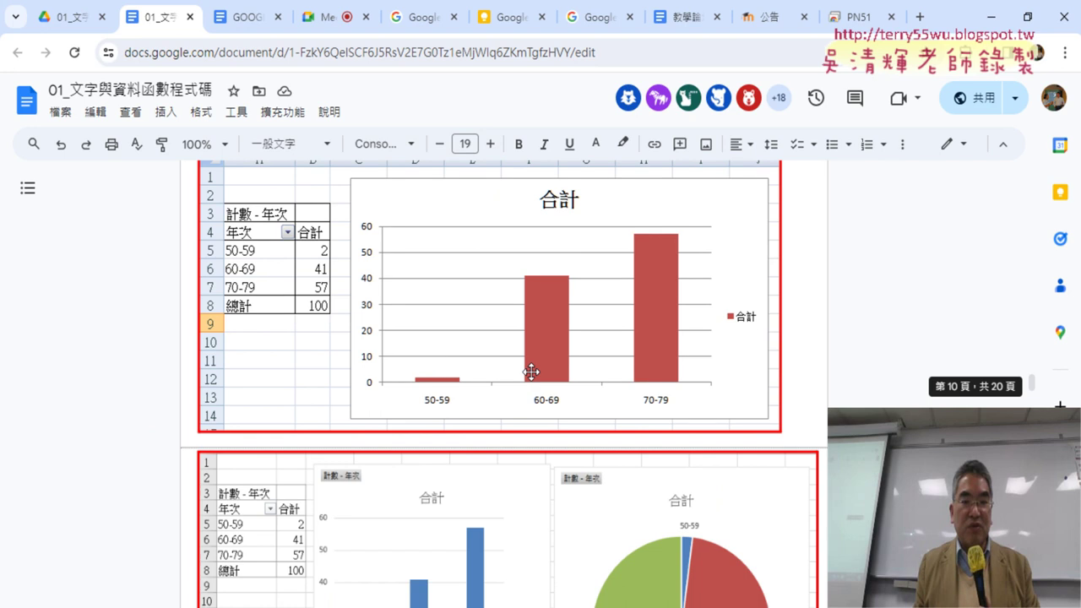
pyautogui.scroll(-6, 540, 369)
pyautogui.scroll(5, 543, 371)
pyautogui.scroll(3, 543, 371)
pyautogui.scroll(-1, 541, 369)
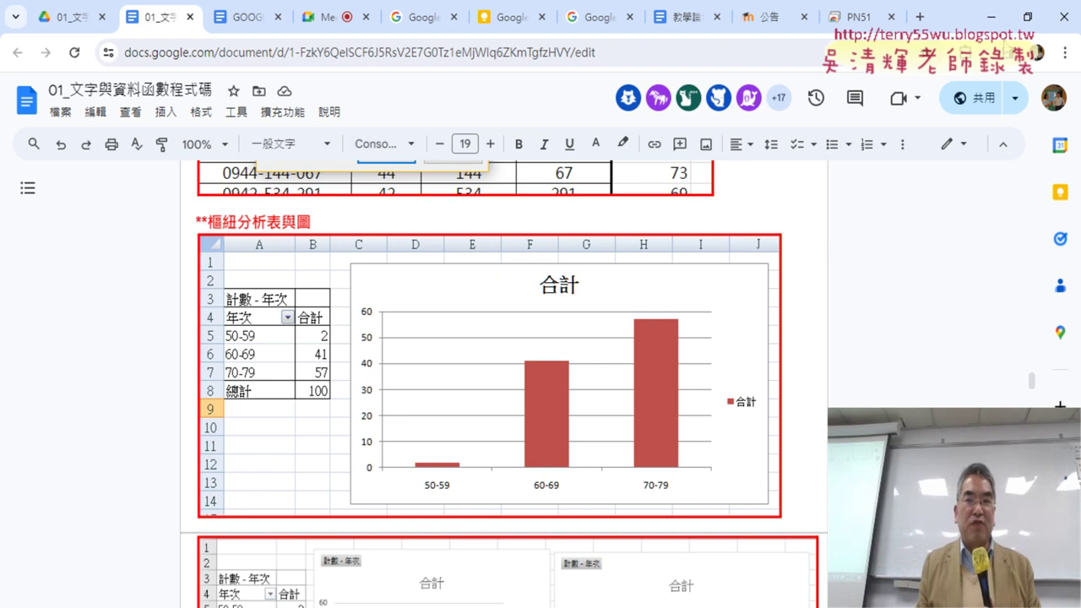
pyautogui.click(992, 19)
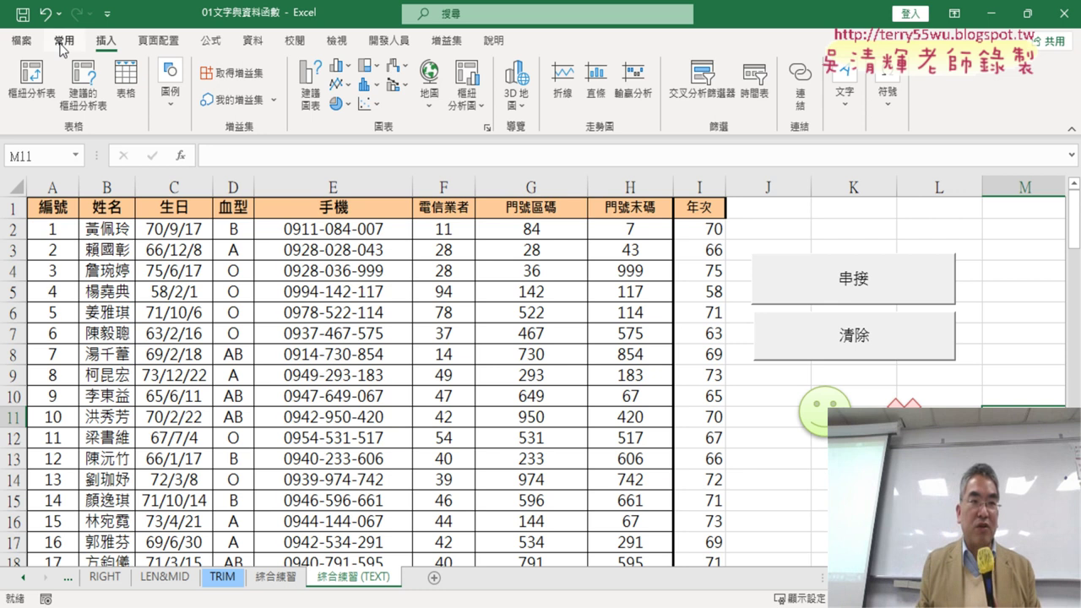
# Step: Save 01文字與資料函數 with file type Excel 啟用巨集的活頁簿 in its current folder
pyautogui.click(21, 39)
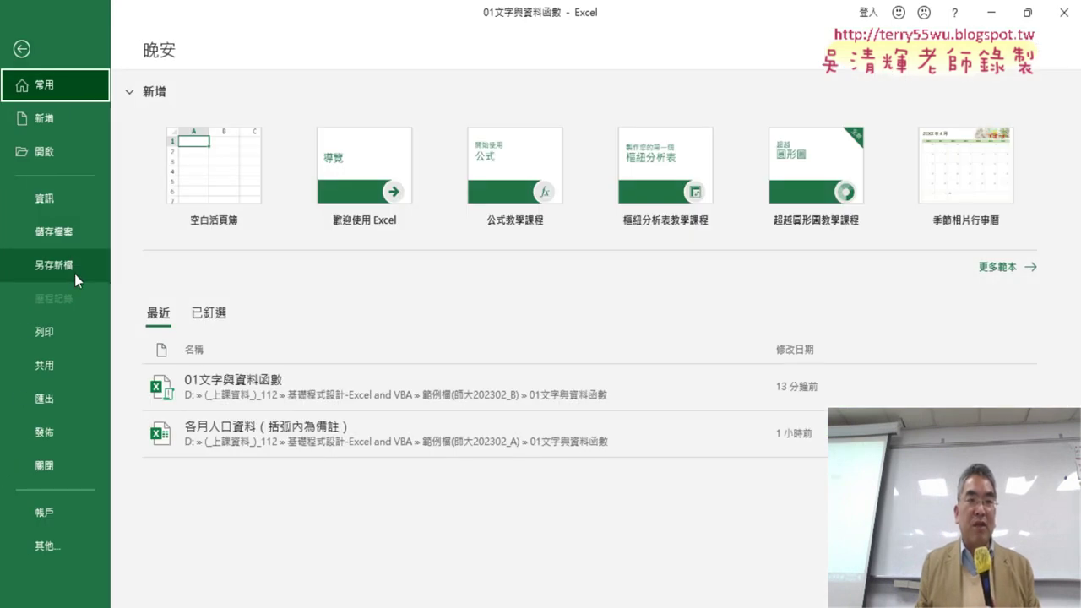
pyautogui.click(74, 274)
pyautogui.click(201, 289)
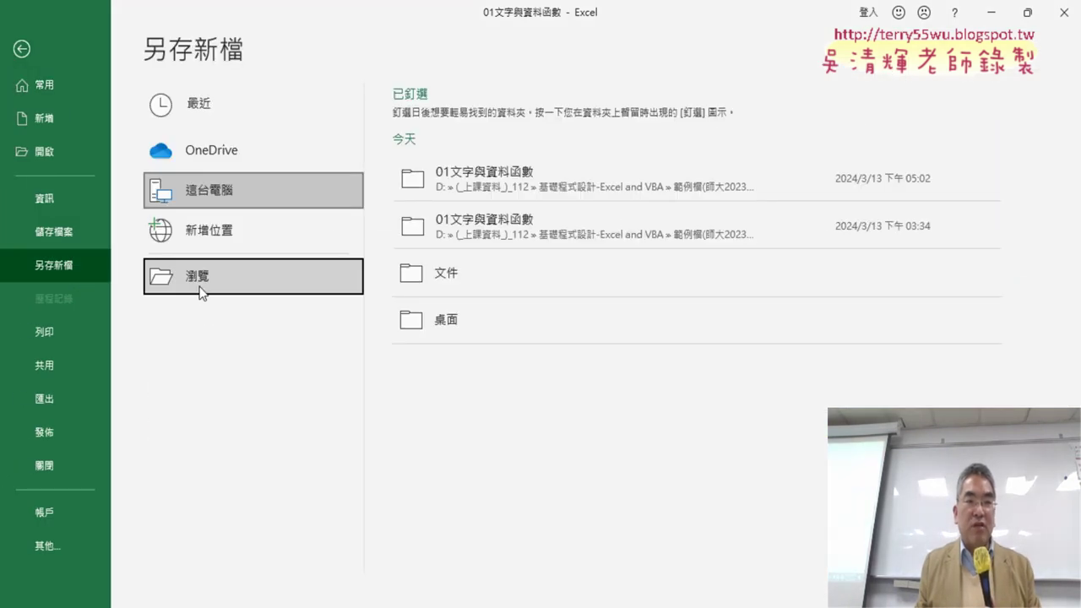
pyautogui.click(224, 304)
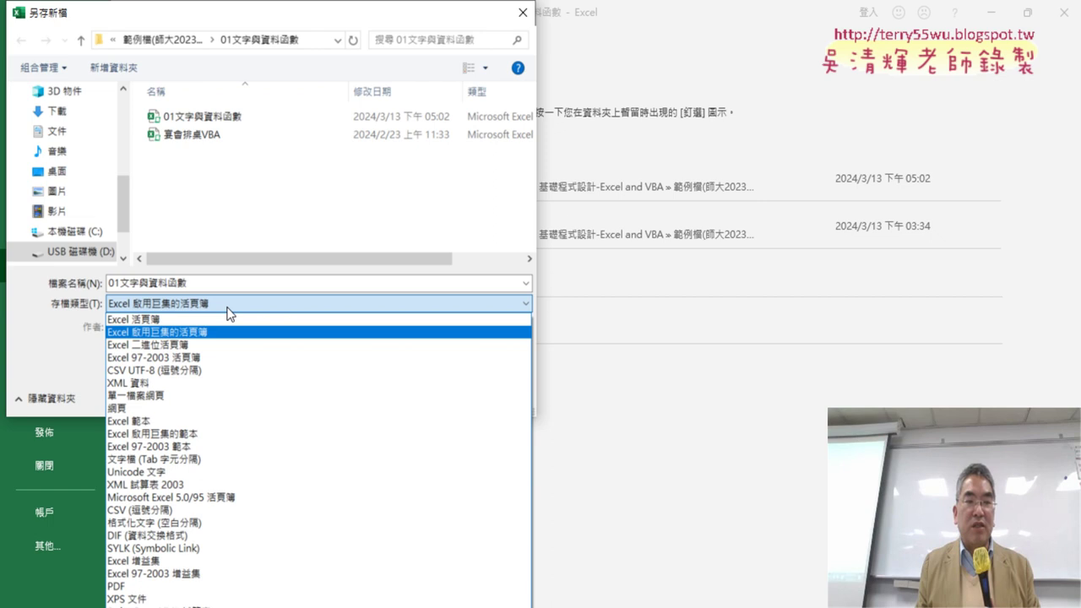
pyautogui.click(226, 314)
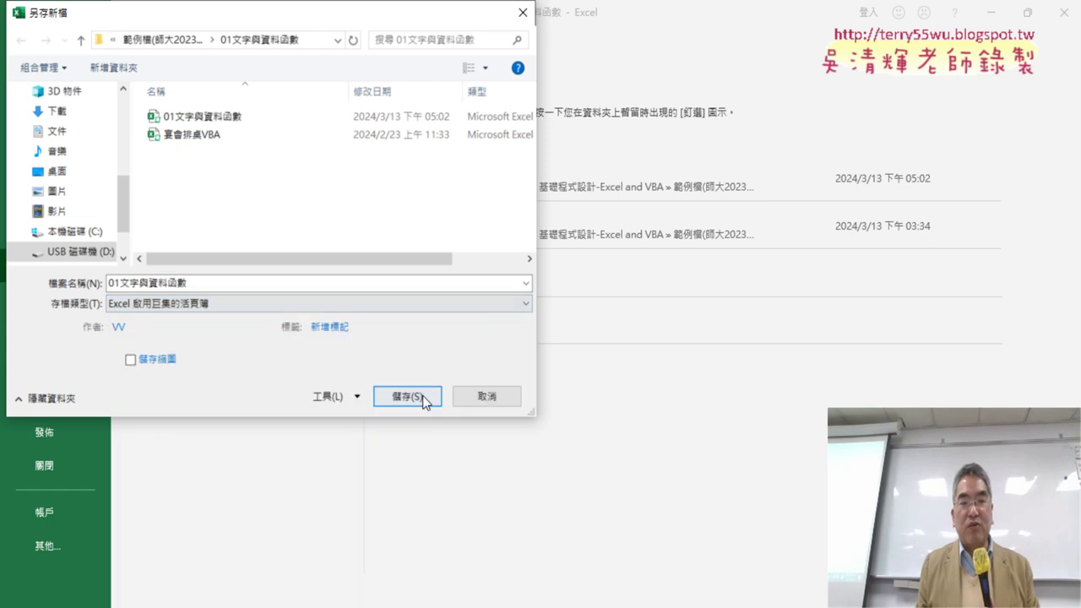
pyautogui.click(517, 407)
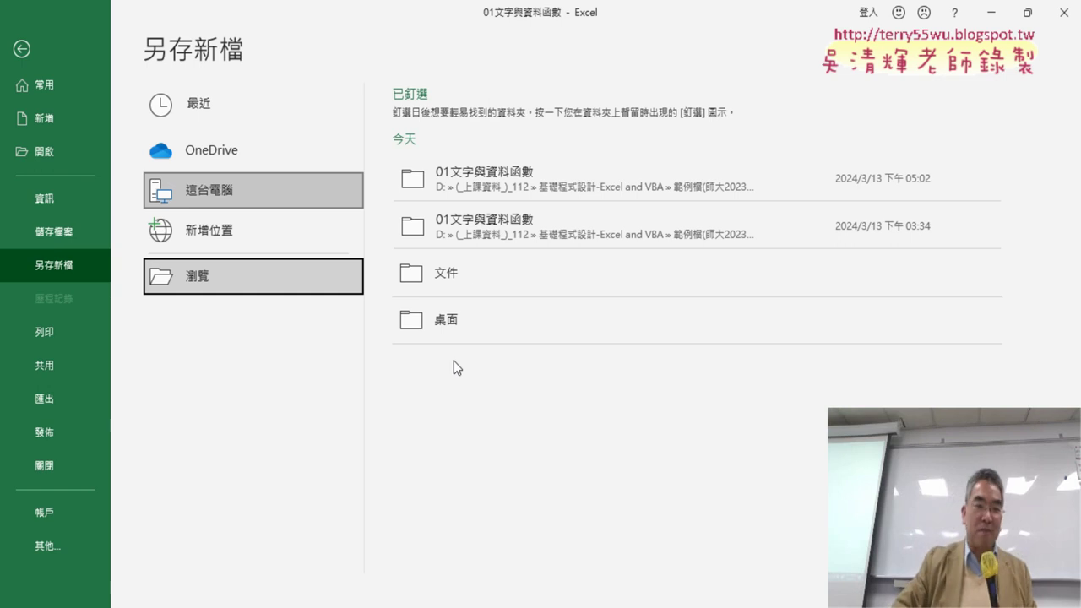
pyautogui.click(21, 48)
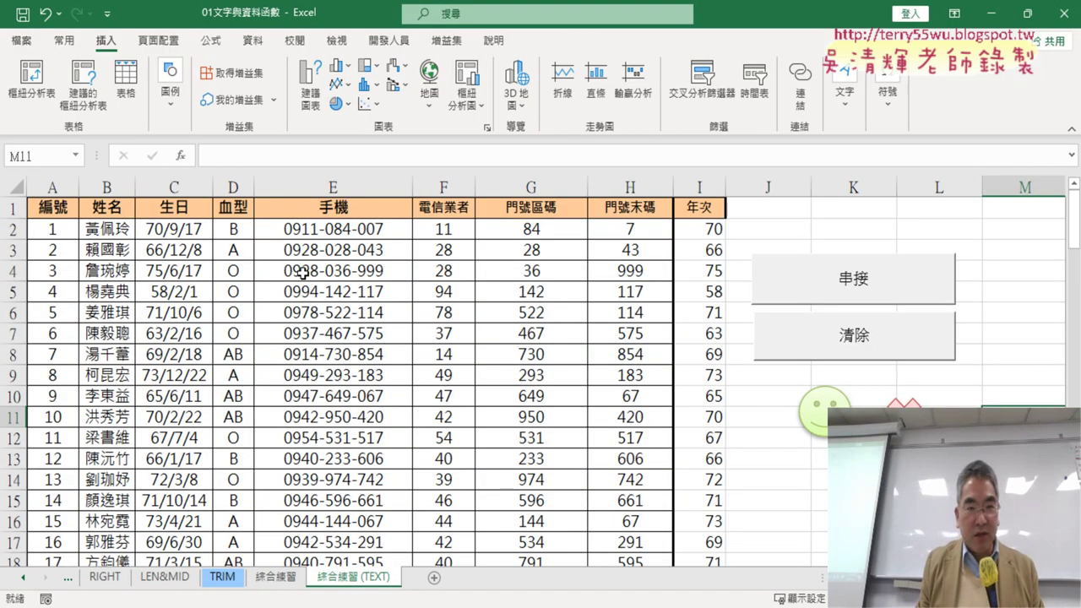